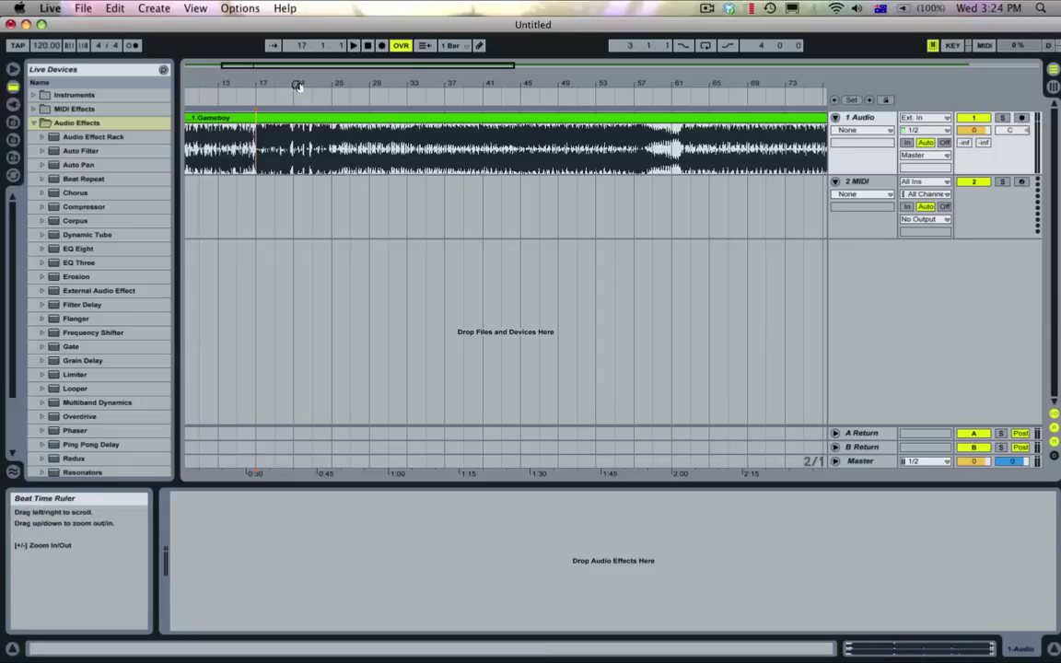
# Turn on warping for the Gameboy clip and set its warp mode to Re-Pitch.
pyautogui.moveTo(265, 81); pyautogui.dragTo(379, 81)
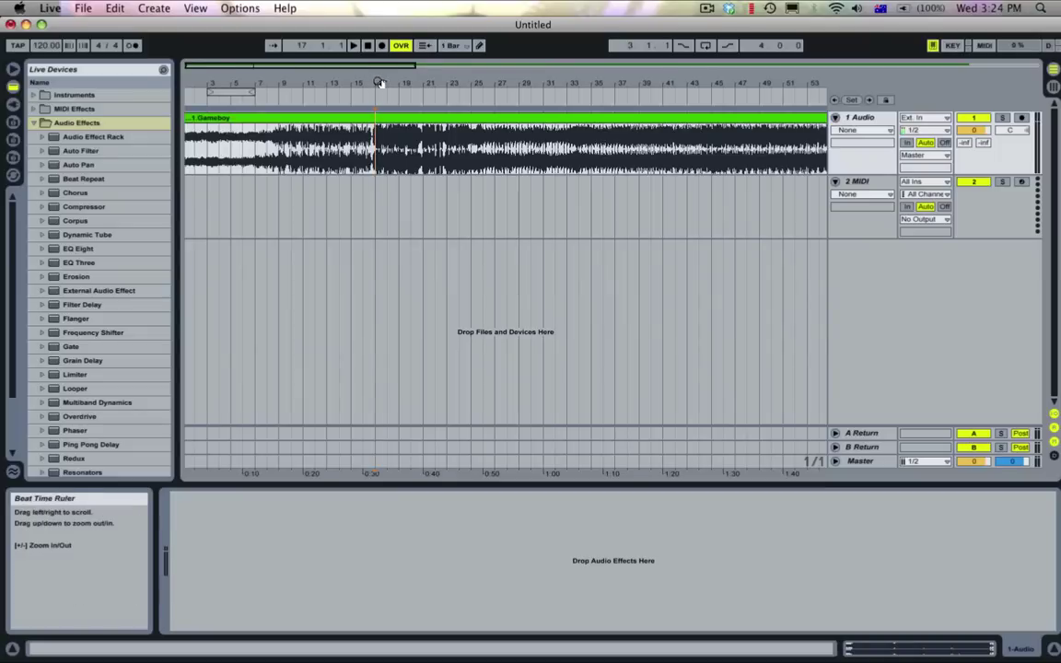
pyautogui.moveTo(376, 82); pyautogui.dragTo(372, 82)
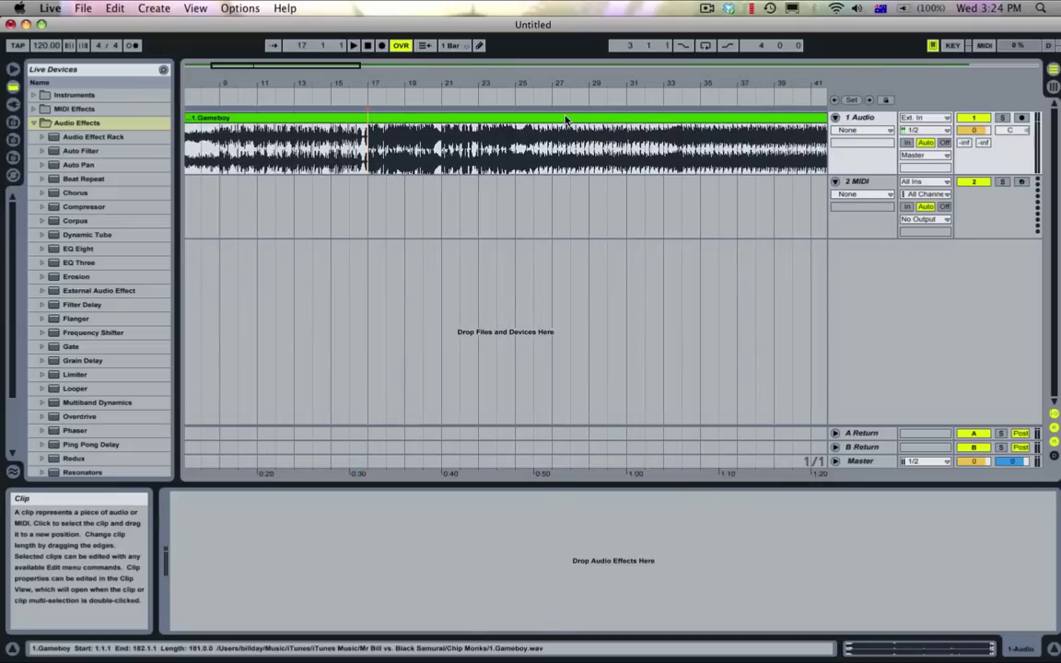
pyautogui.click(624, 117)
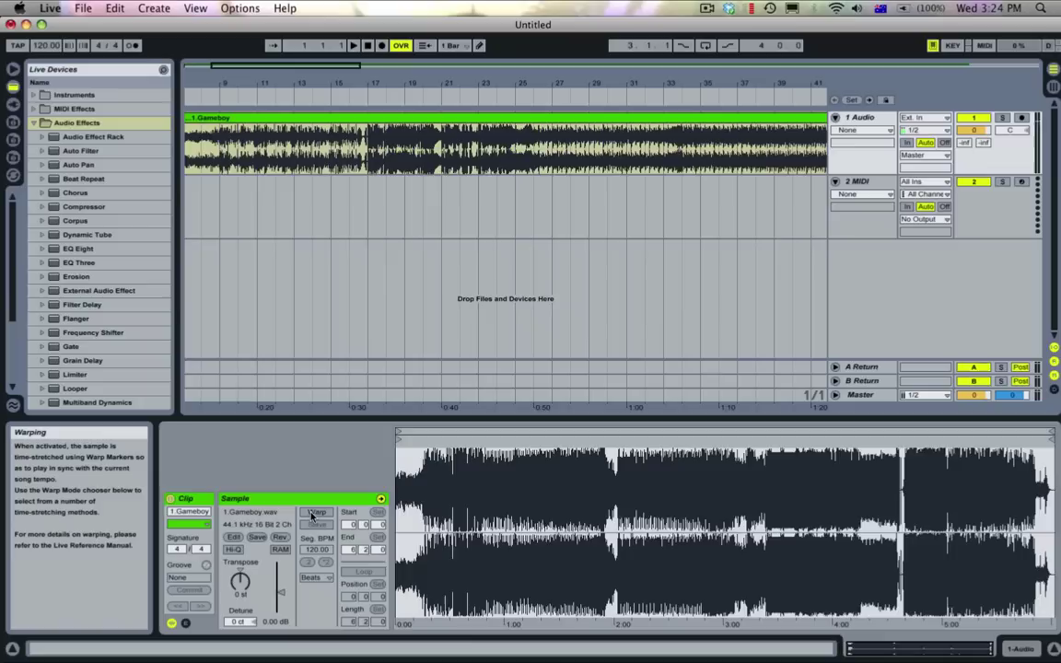
pyautogui.click(316, 511)
pyautogui.click(311, 577)
pyautogui.click(315, 623)
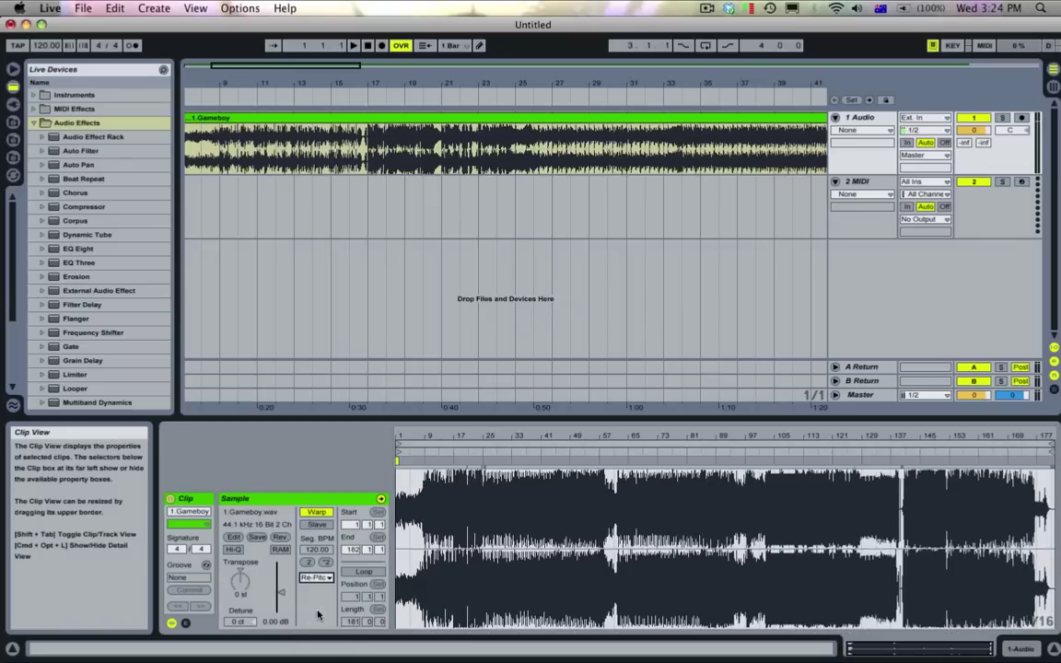
# Unfold the Master track's Song Tempo envelope and set the lower limit of its range to 20 BPM.
pyautogui.click(835, 396)
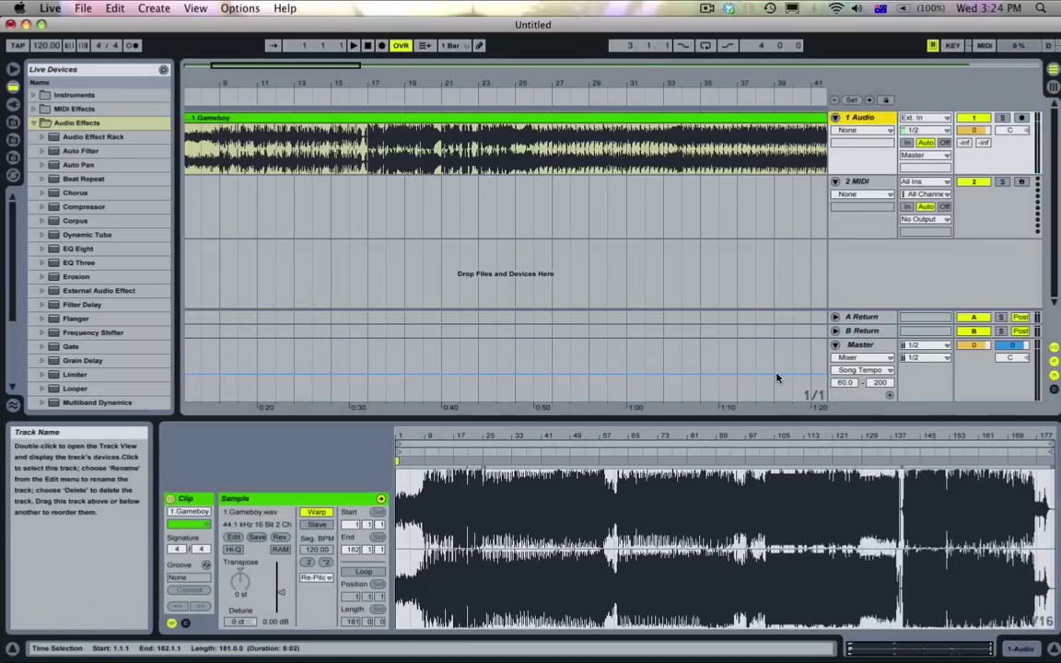
pyautogui.click(370, 368)
pyautogui.moveTo(371, 369); pyautogui.dragTo(444, 369)
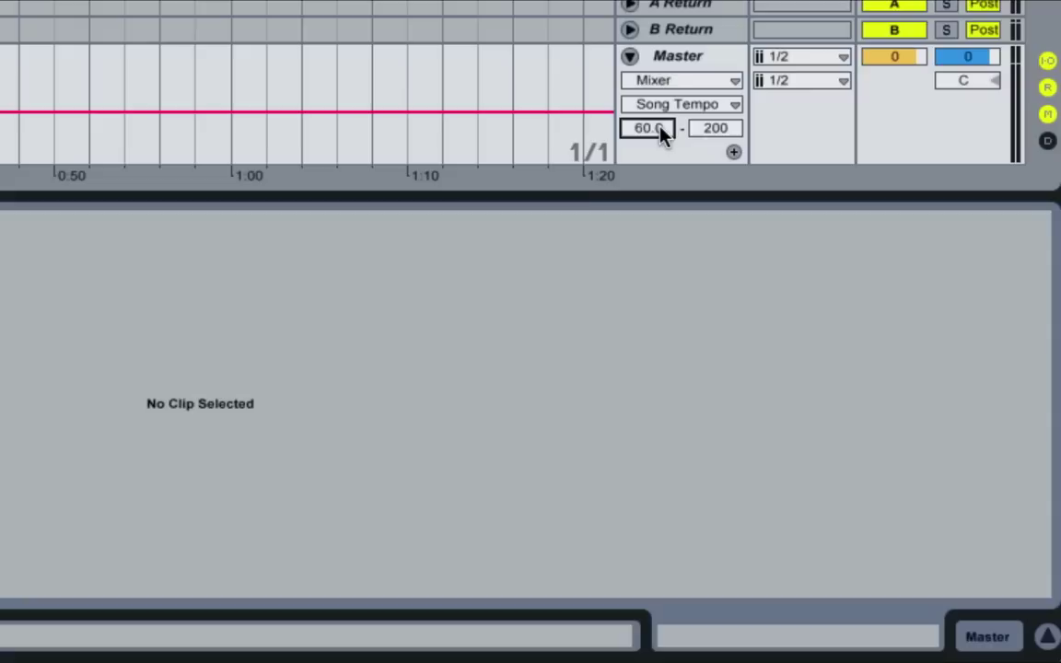
pyautogui.write('0')
pyautogui.press('Return')
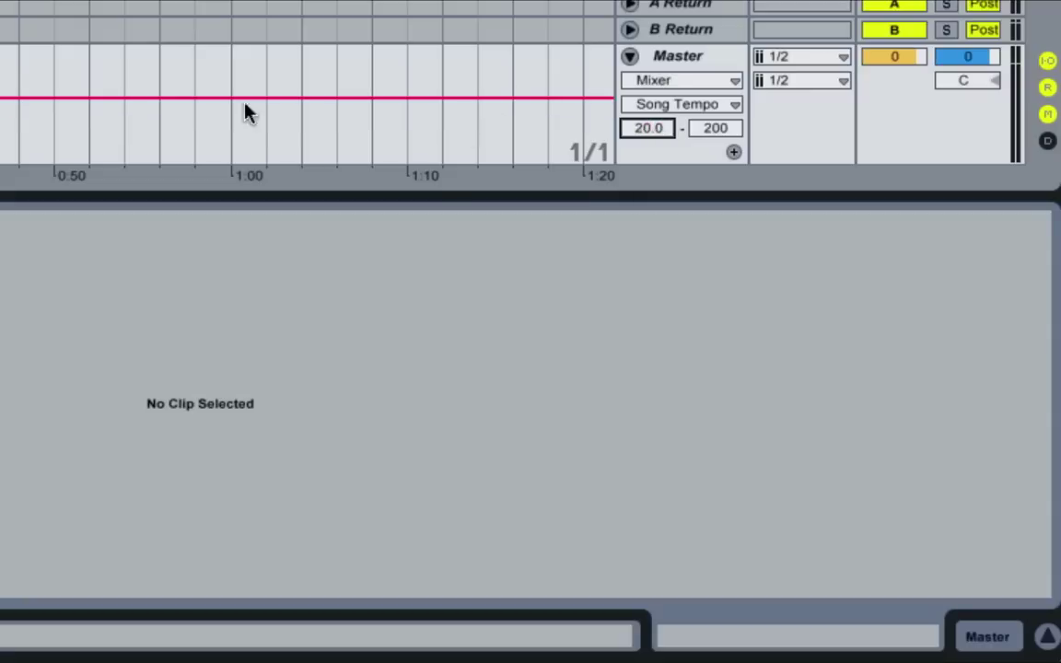
pyautogui.press('Return')
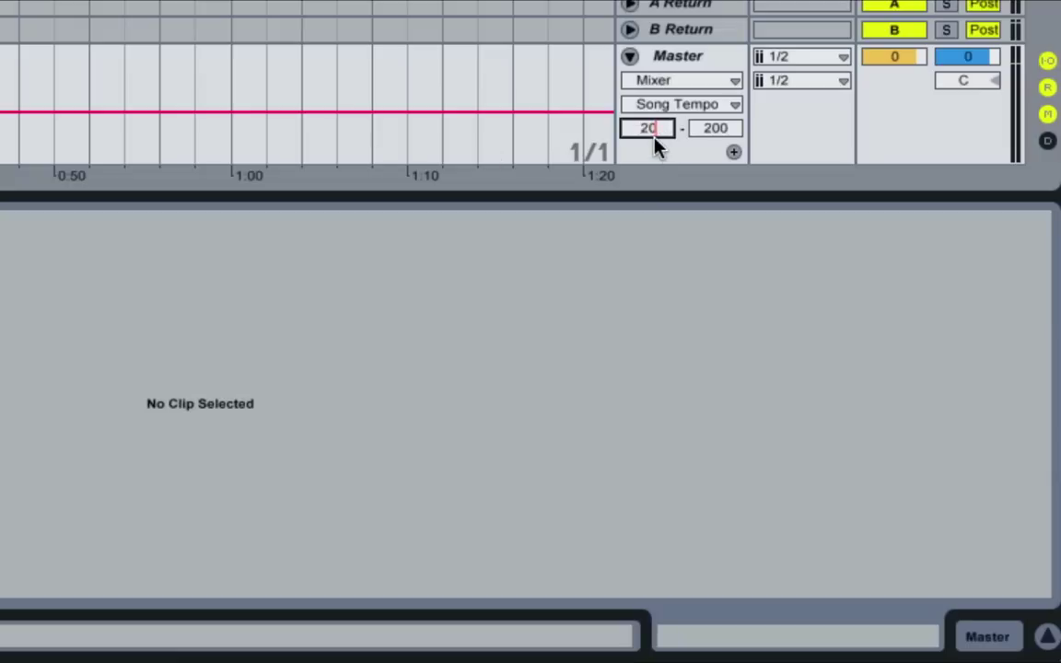
pyautogui.press('Return')
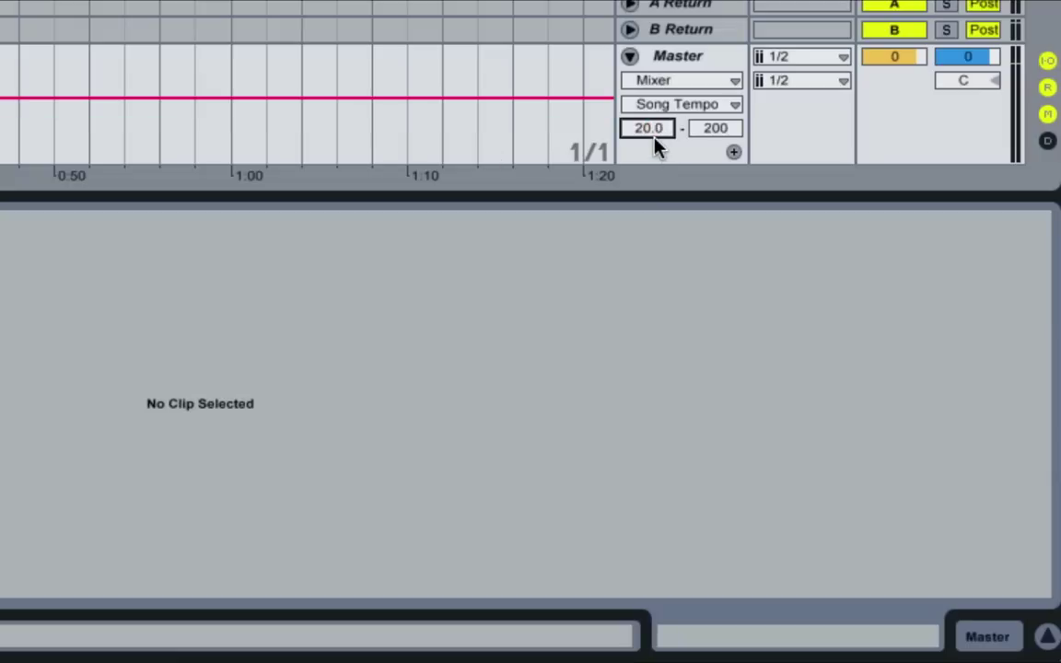
# Try 999 as the upper limit of the Song Tempo range and settle on 120 BPM.
pyautogui.click(713, 132)
pyautogui.write('999')
pyautogui.press('Return')
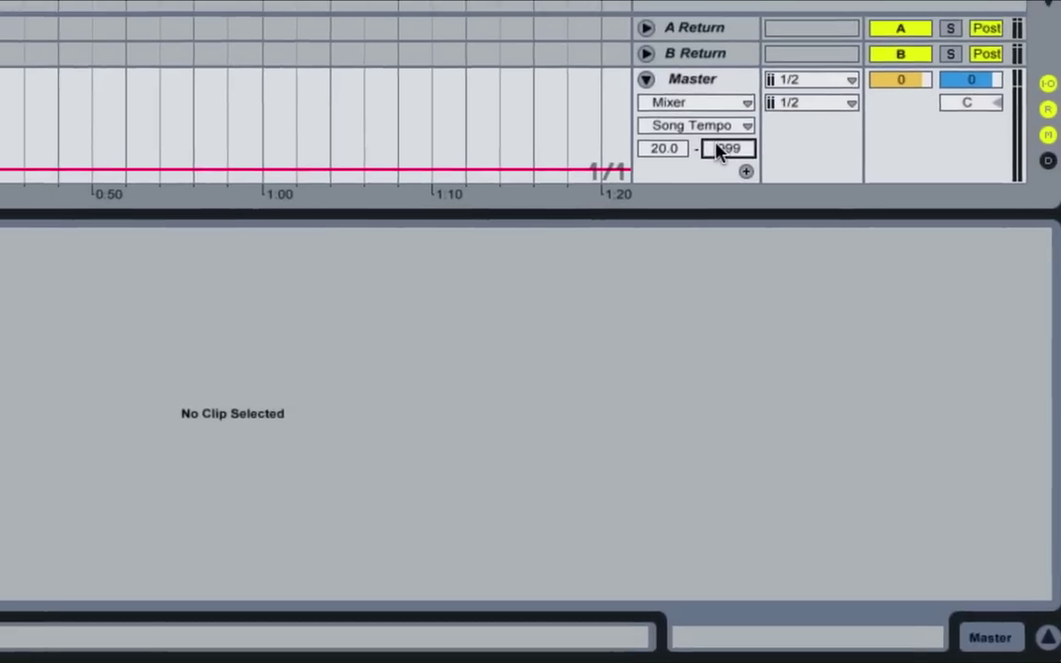
pyautogui.write('120')
pyautogui.press('Return')
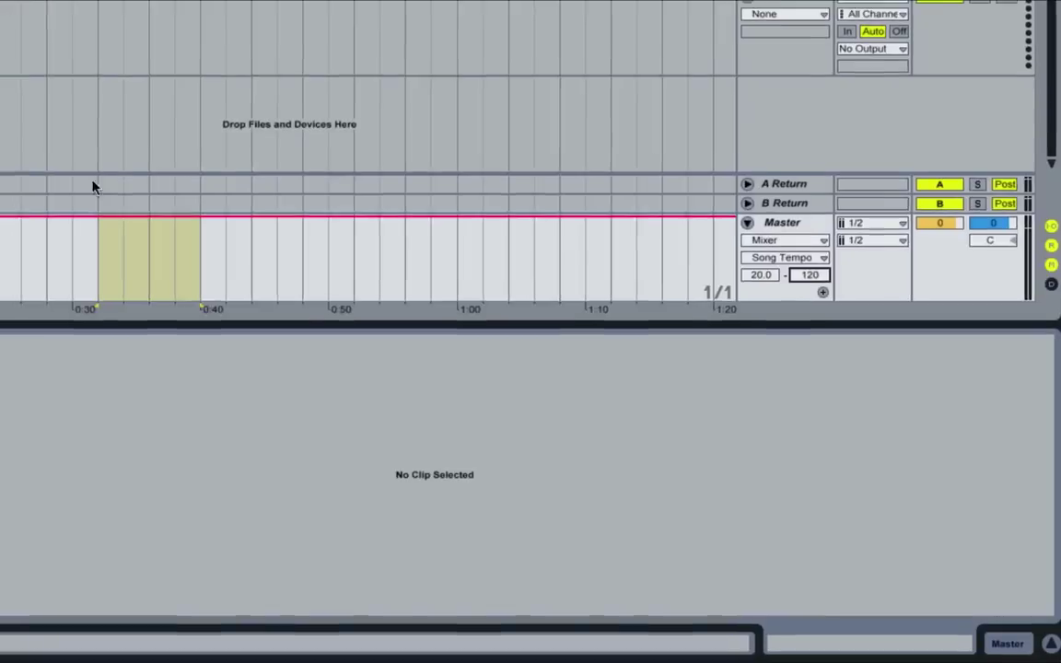
# Try dropping the Song Tempo envelope across bars 17 to 21 to about 21 BPM, and undo the drop.
pyautogui.moveTo(25, 196); pyautogui.dragTo(120, 194)
pyautogui.moveTo(342, 311); pyautogui.dragTo(331, 364)
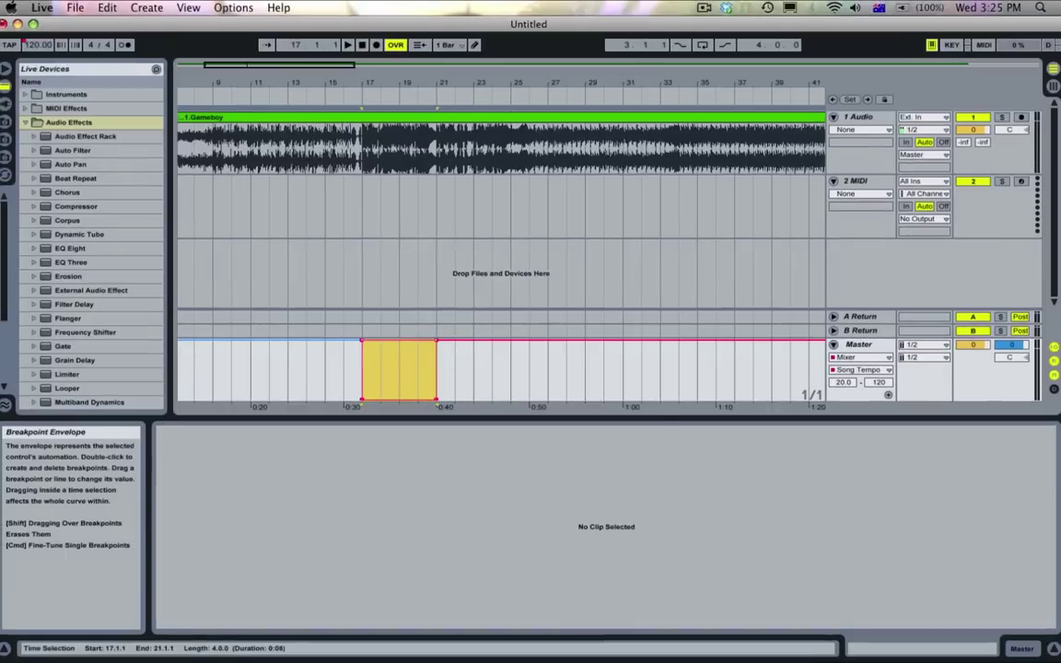
pyautogui.moveTo(419, 343); pyautogui.dragTo(419, 406)
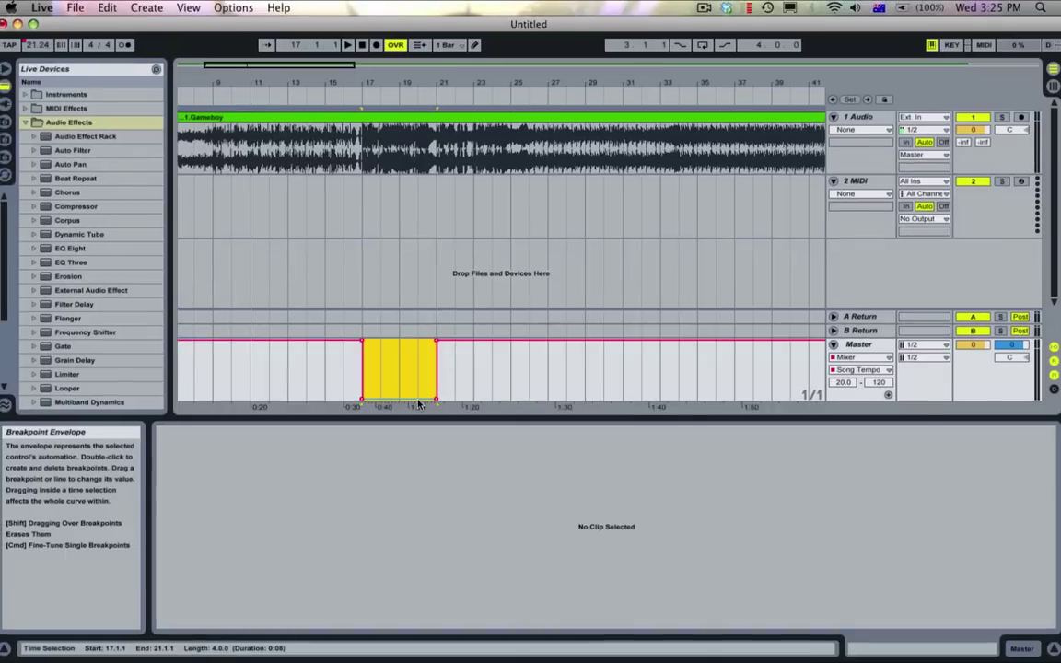
pyautogui.press('super+z')
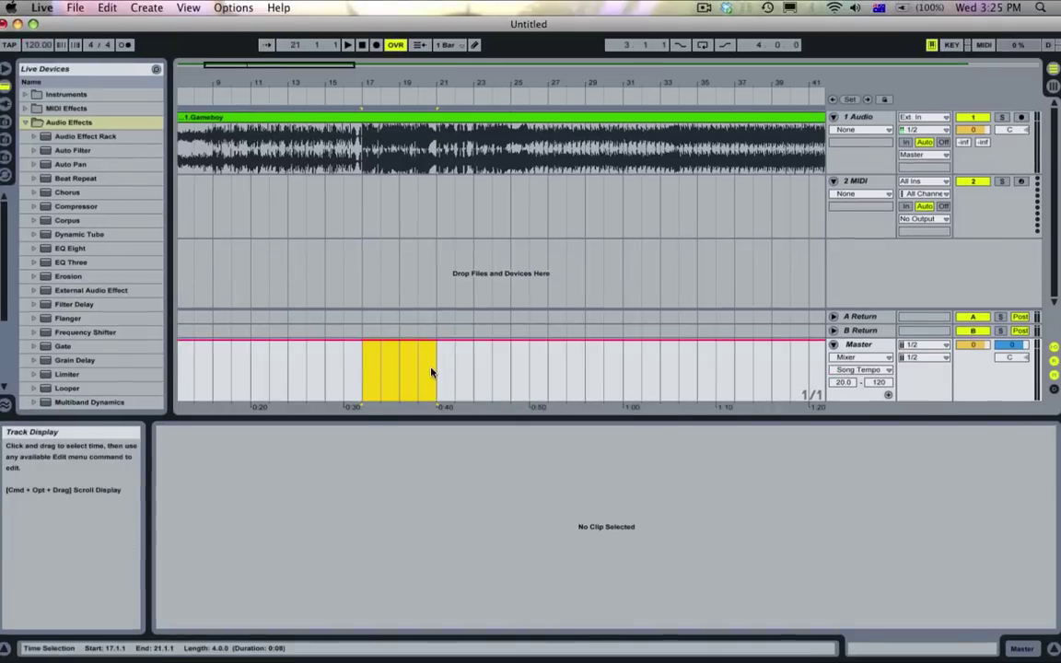
# Shape the Song Tempo envelope into a ramp falling from 120 BPM at bar 17 to near the range minimum at bar 21, and play it back.
pyautogui.moveTo(410, 344); pyautogui.dragTo(409, 352)
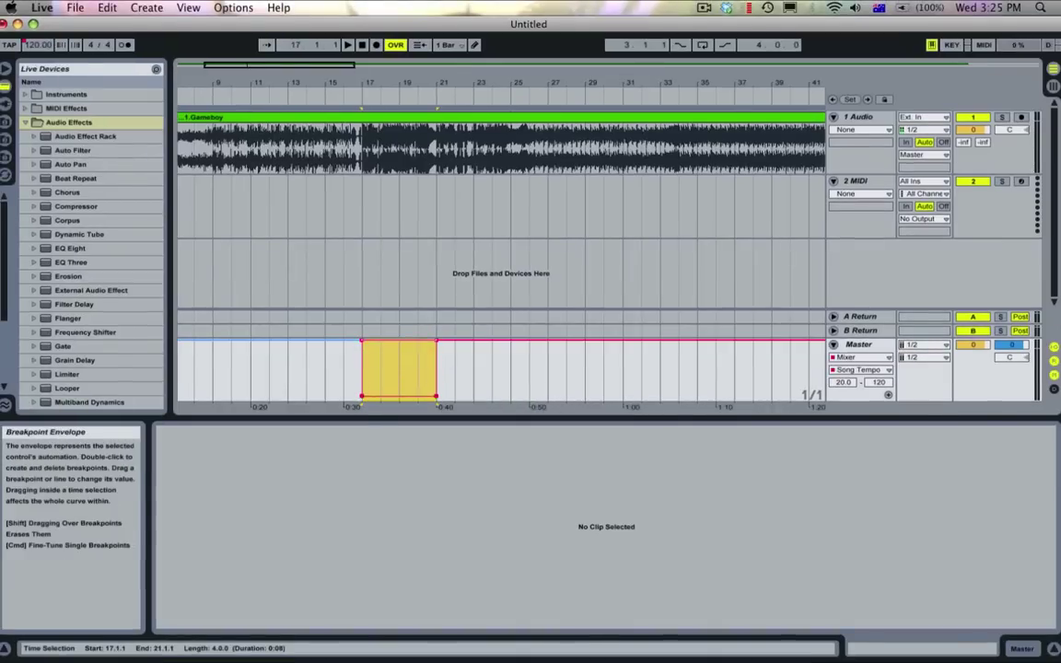
pyautogui.moveTo(368, 342); pyautogui.dragTo(361, 400)
pyautogui.doubleClick(361, 401)
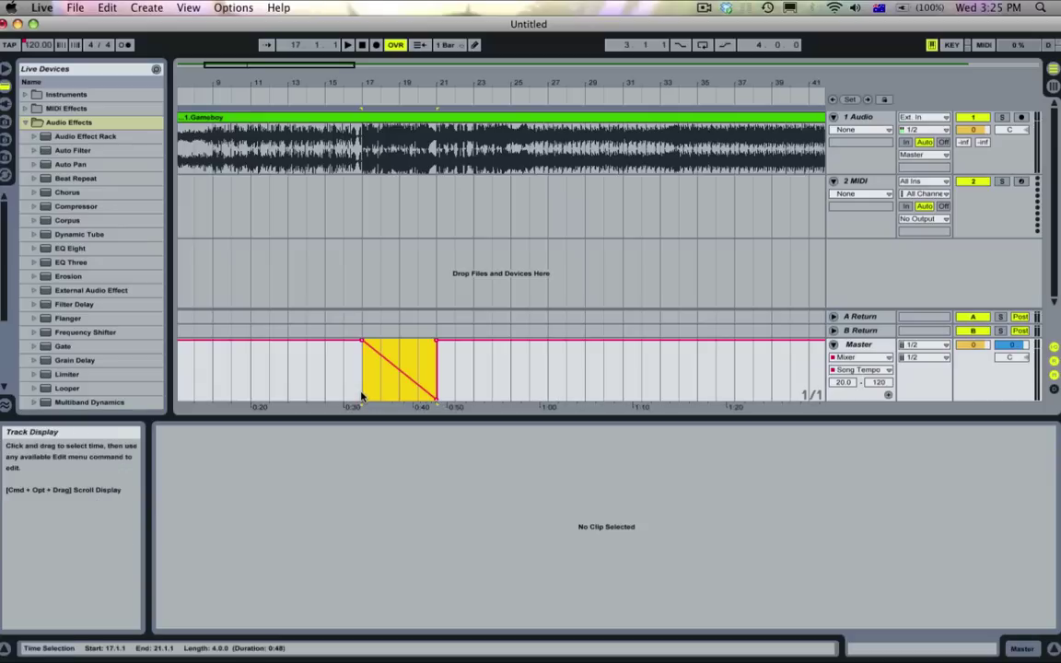
pyautogui.click(360, 395)
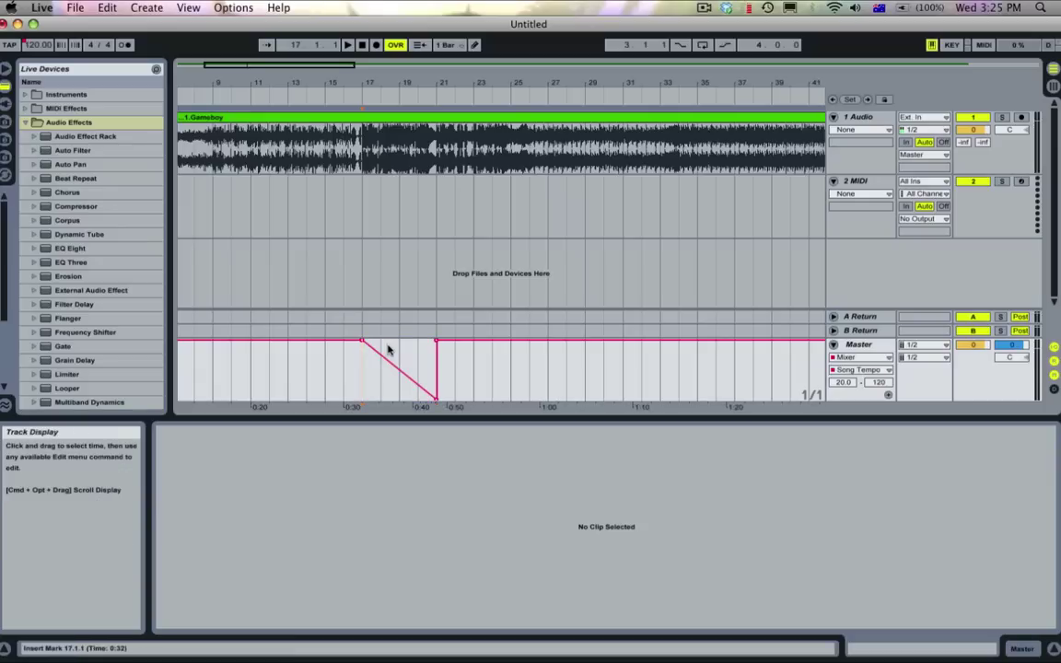
pyautogui.press('space')
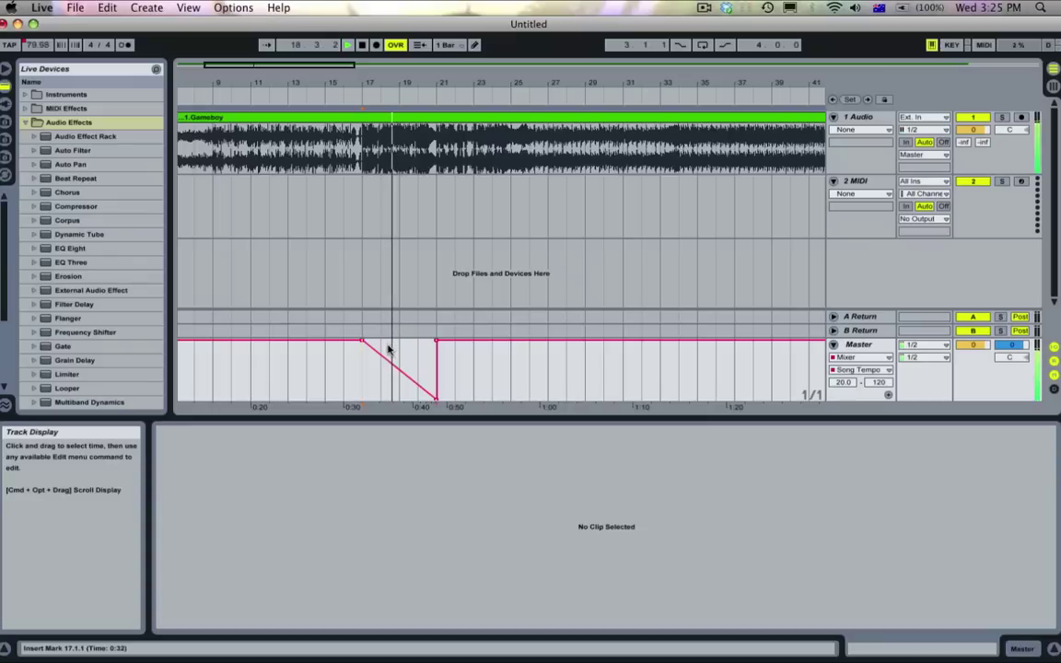
pyautogui.press('space')
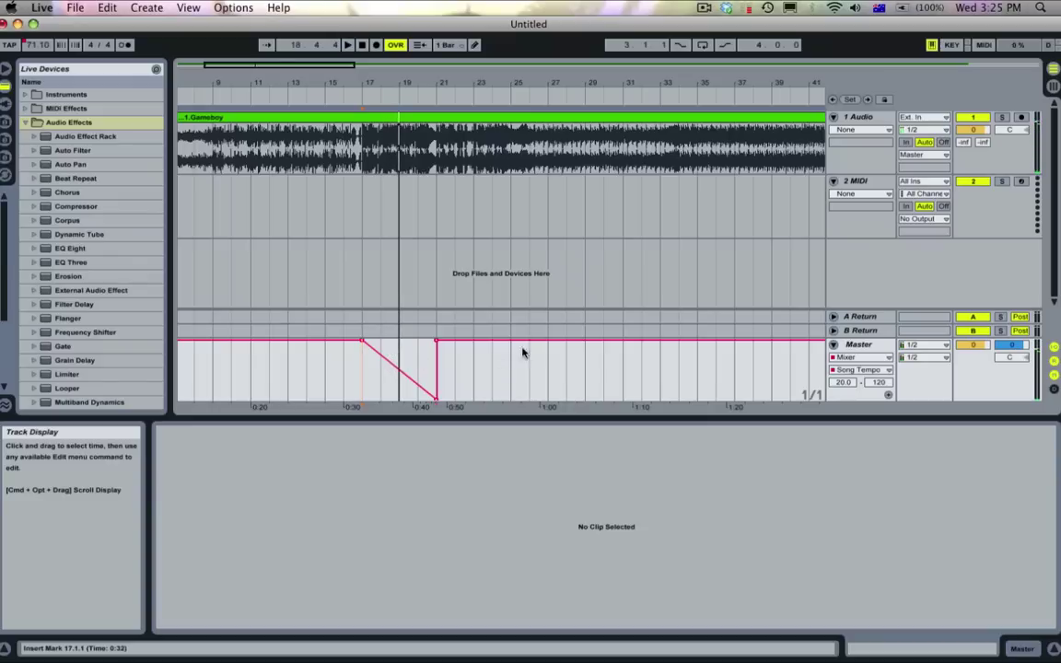
# Delete the 2 MIDI track.
pyautogui.click(866, 182)
pyautogui.press('Delete')
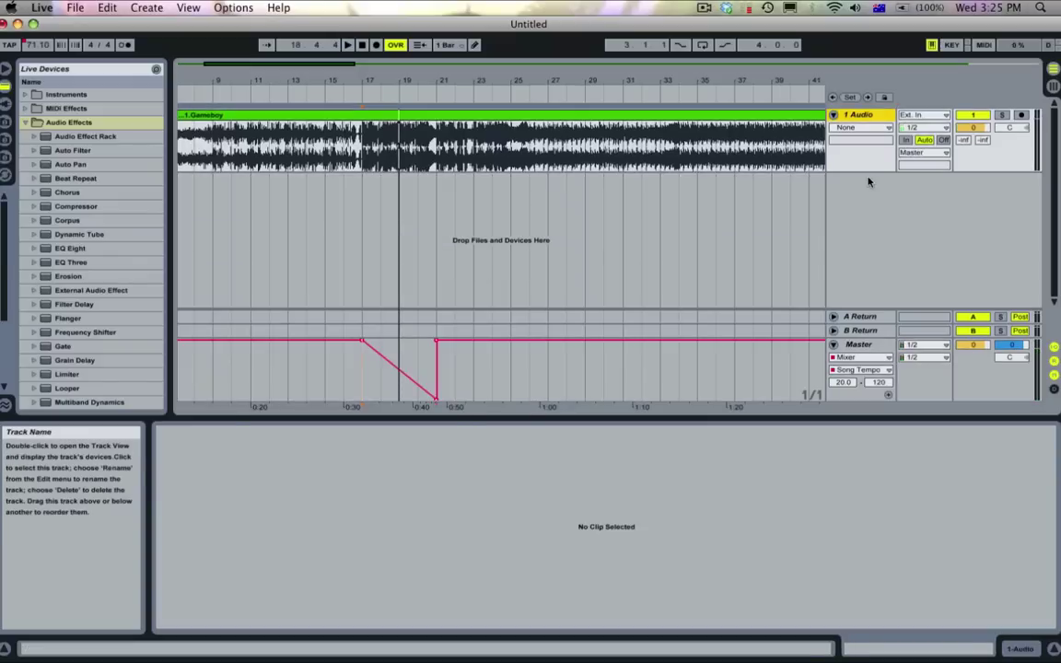
# Insert a new audio track below the Gameboy track and set its input source to 1-Audio.
pyautogui.press('super+t')
pyautogui.click(924, 180)
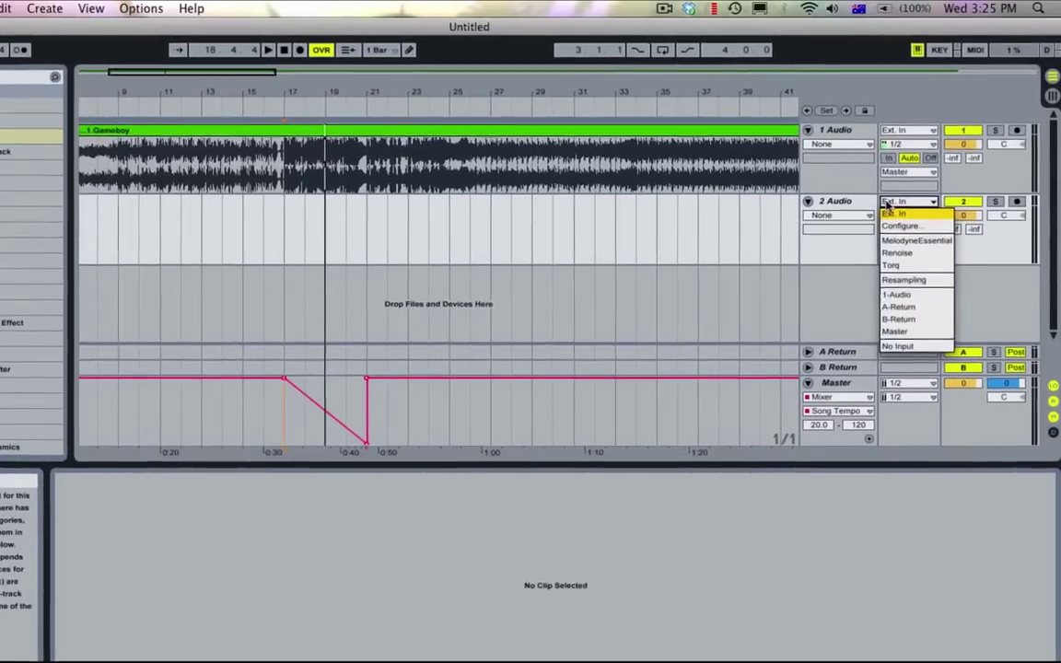
pyautogui.click(921, 193)
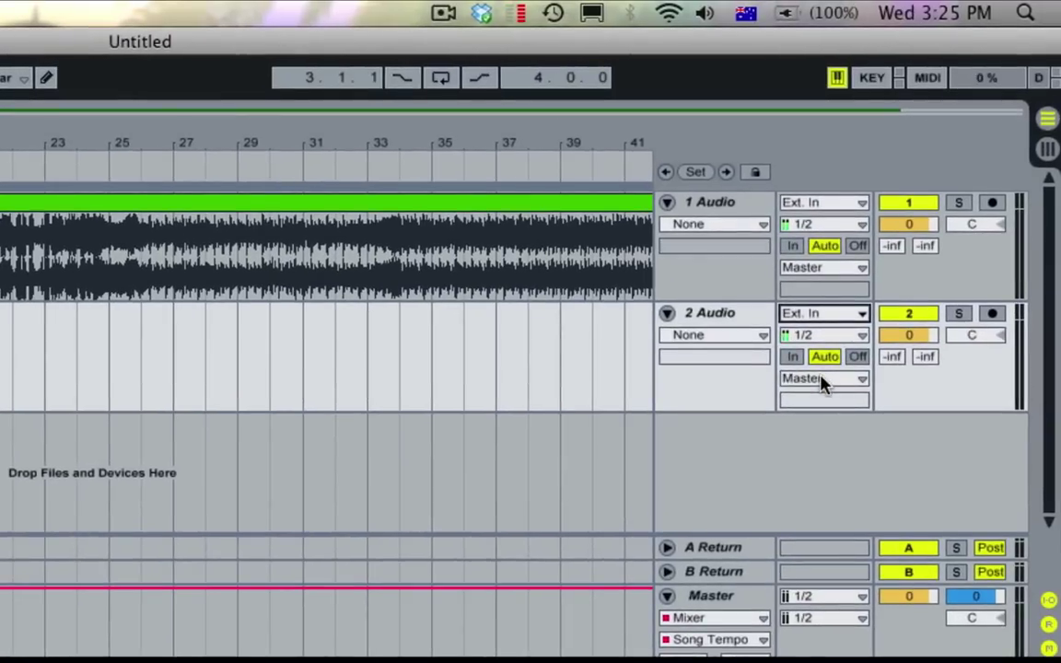
pyautogui.click(841, 318)
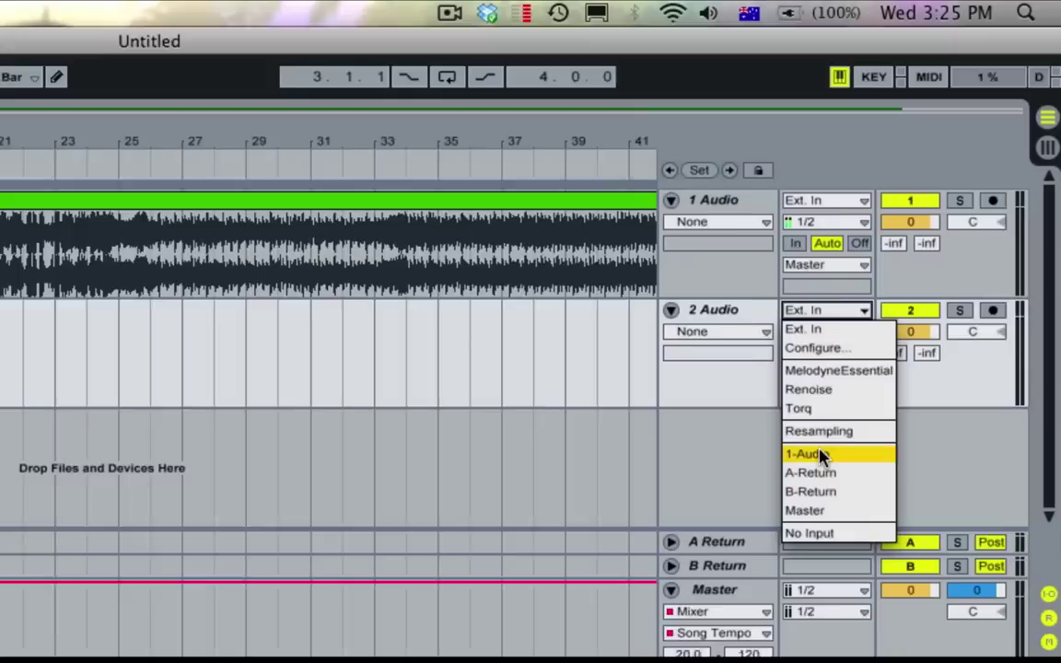
pyautogui.click(806, 457)
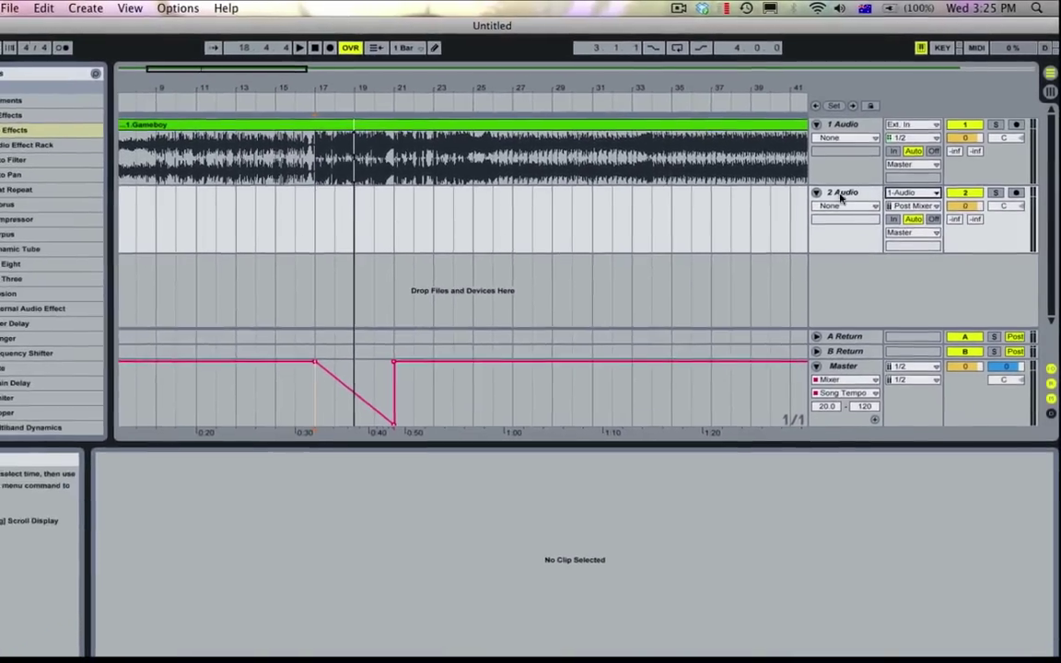
# Delete the 2 Audio track and clear the Song Tempo ramp from the Master track between bars 15 and 22.
pyautogui.click(834, 214)
pyautogui.press('Delete')
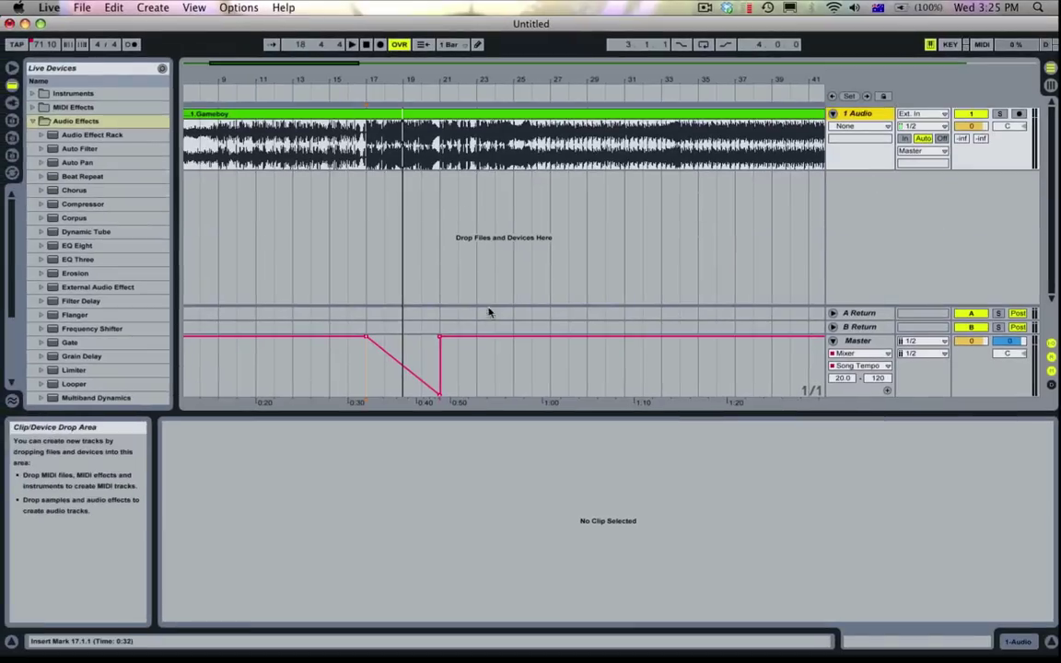
pyautogui.moveTo(457, 368); pyautogui.dragTo(332, 361)
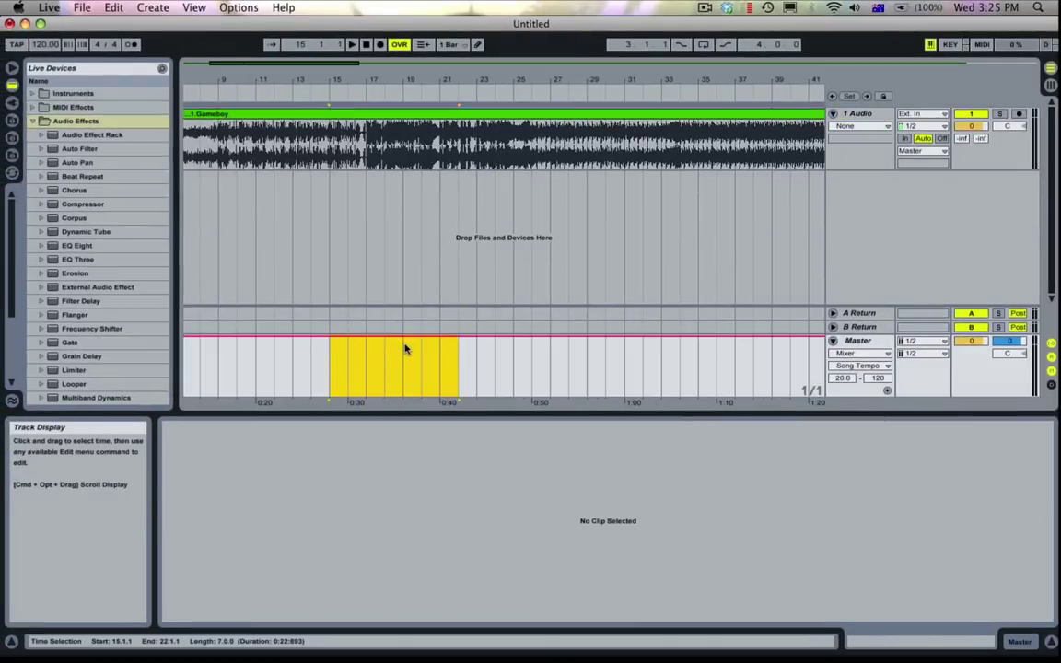
pyautogui.click(405, 348)
# Fold the Master track, delete return tracks A and B, and insert a MIDI track below 1 Audio.
pyautogui.click(832, 341)
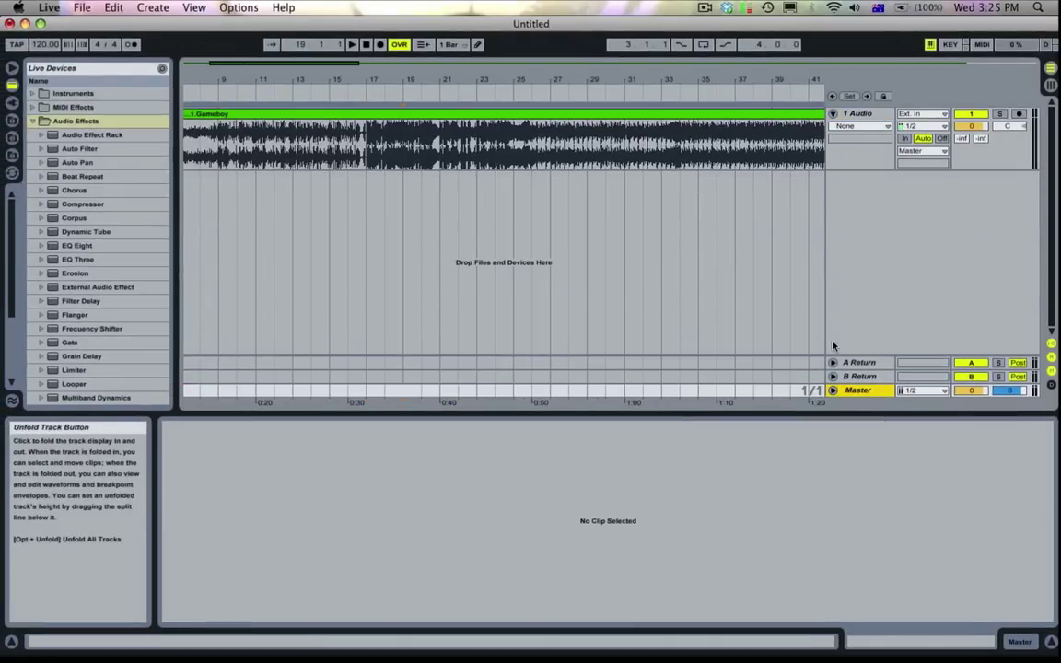
pyautogui.click(857, 376)
pyautogui.press('Delete')
pyautogui.press('Delete')
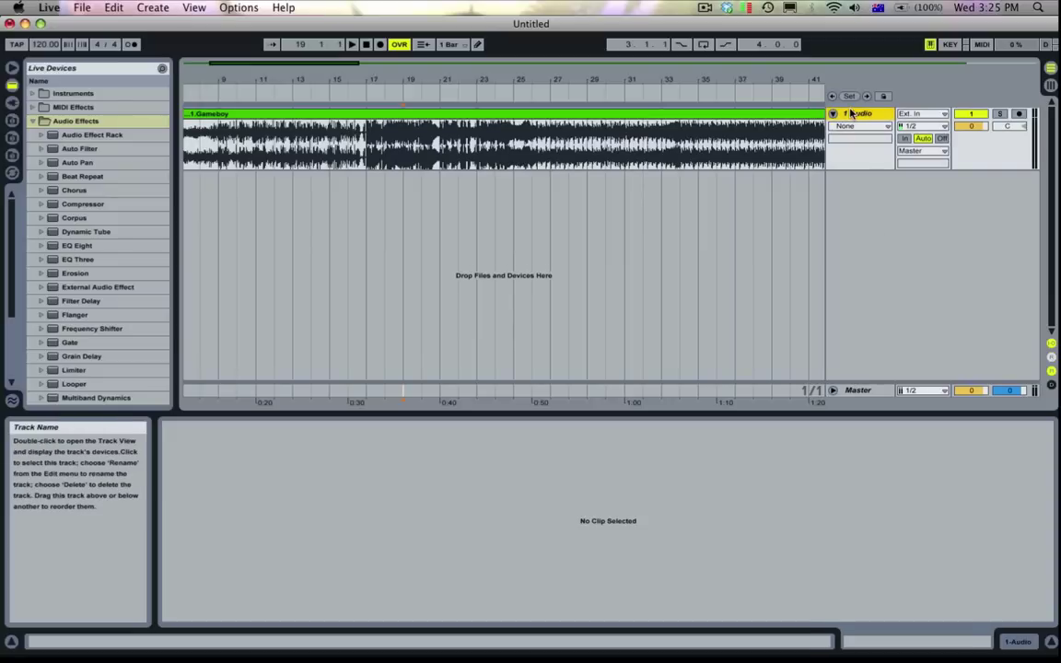
pyautogui.press('super+shift+t')
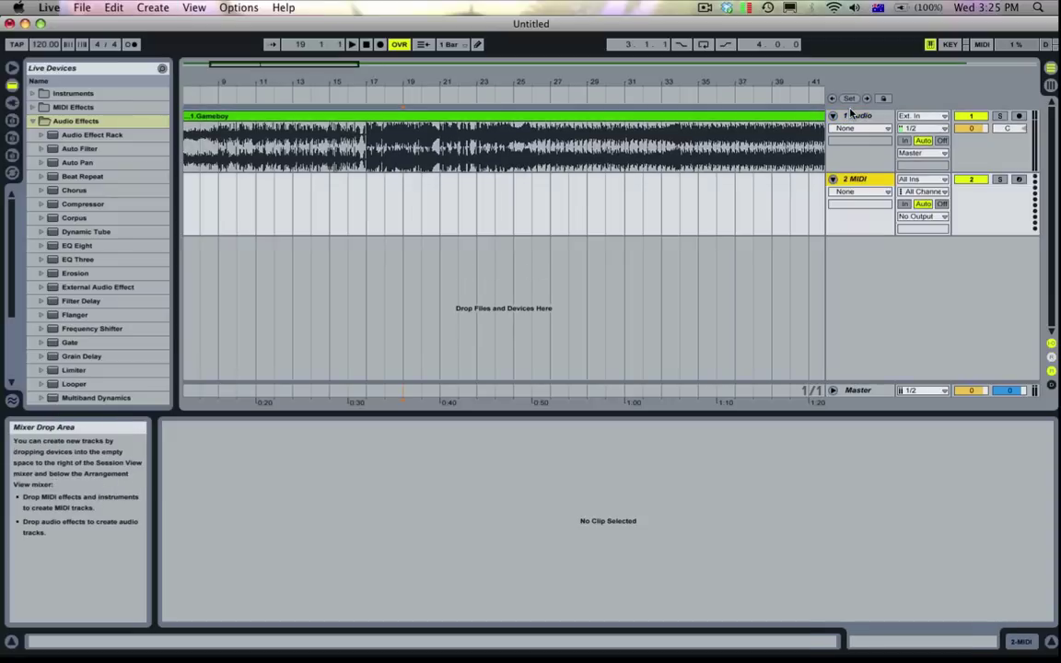
# Audition the Gameboy clip from bar 17 and from bar 25 to check the eight-bar passage.
pyautogui.click(366, 147)
pyautogui.moveTo(385, 81); pyautogui.dragTo(360, 85)
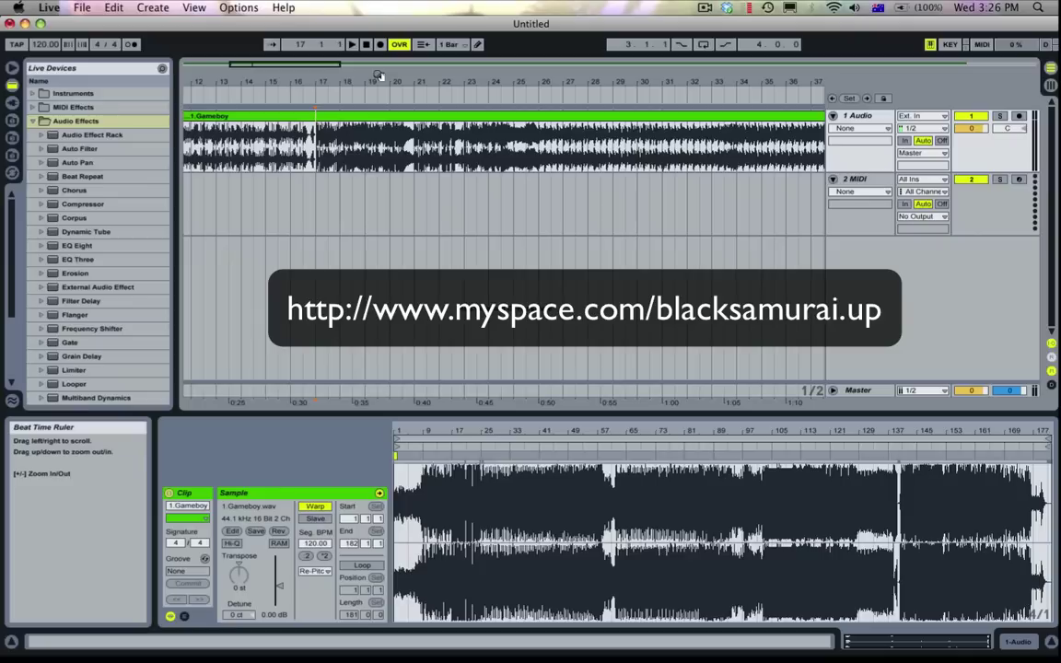
pyautogui.press('space')
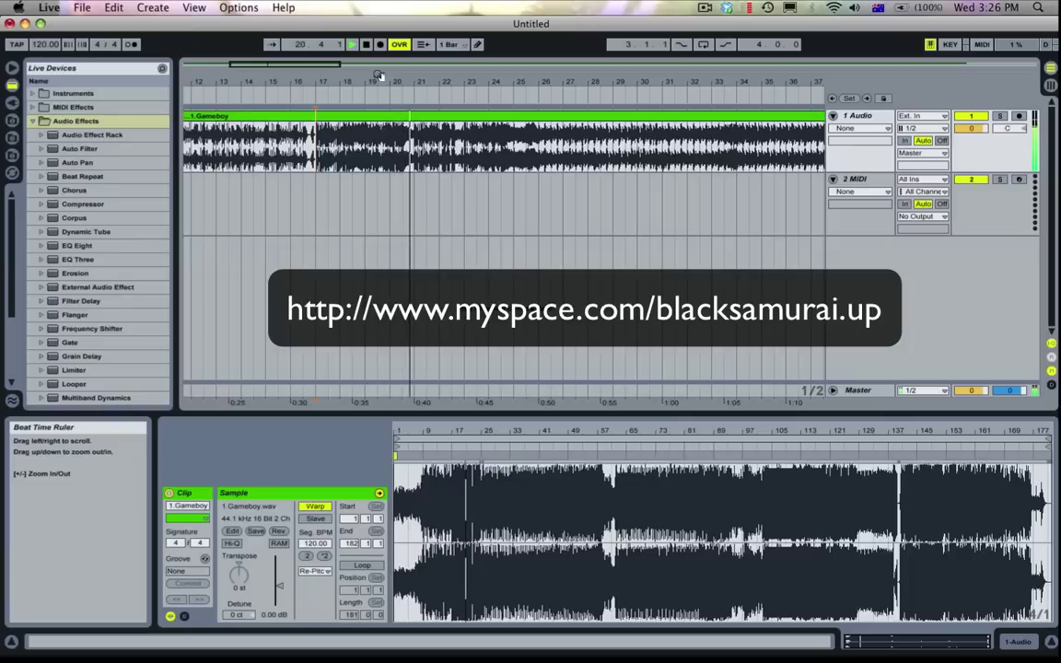
pyautogui.press('space')
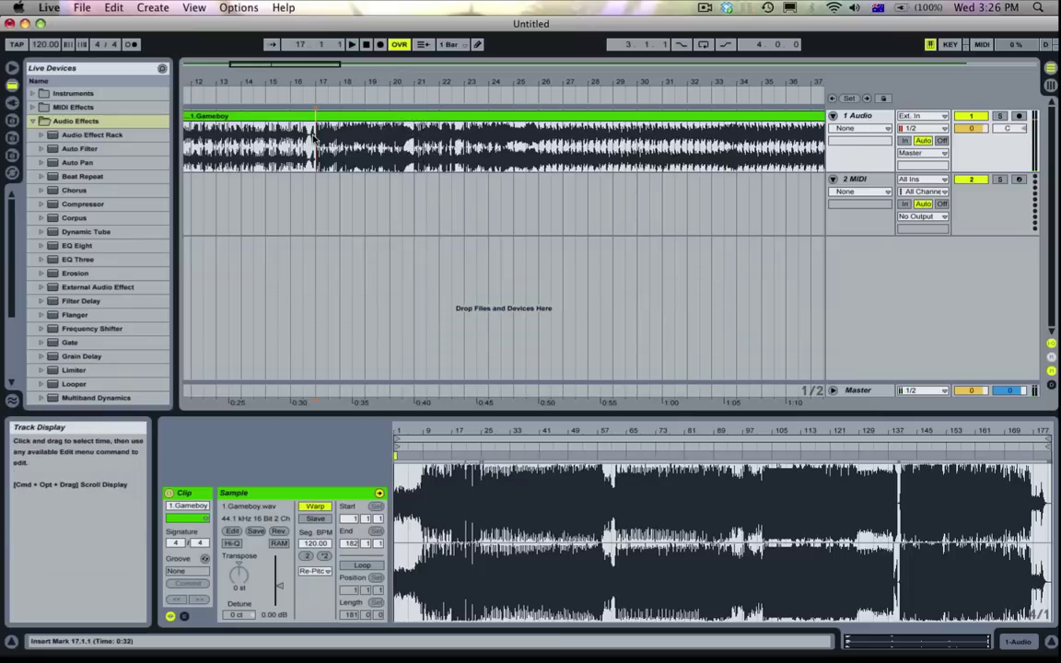
pyautogui.moveTo(320, 143); pyautogui.dragTo(493, 140)
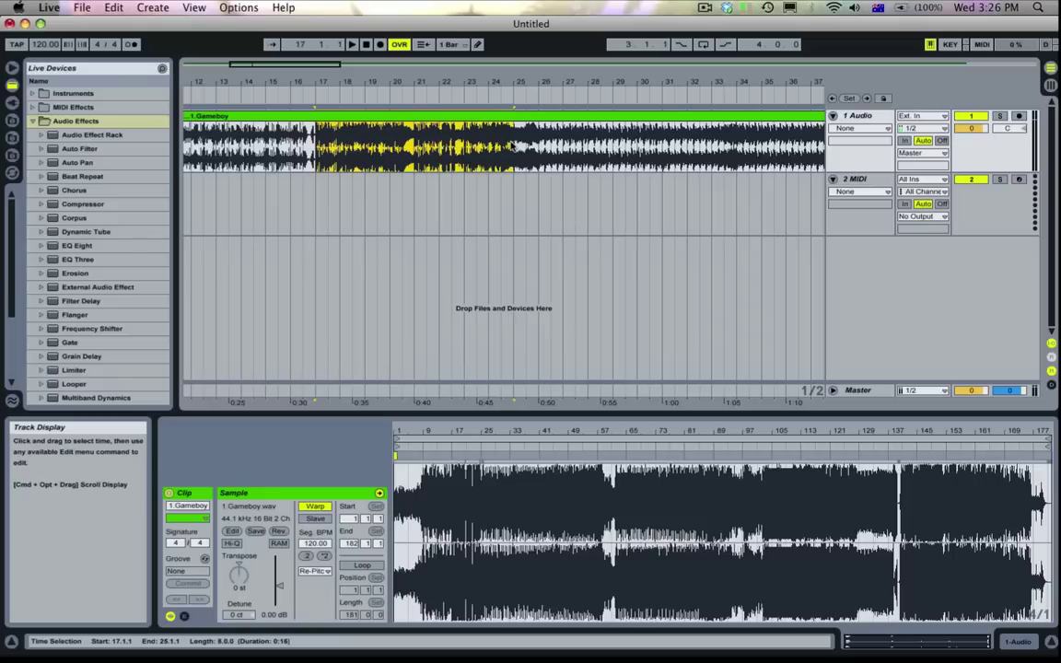
pyautogui.click(513, 146)
pyautogui.press('space')
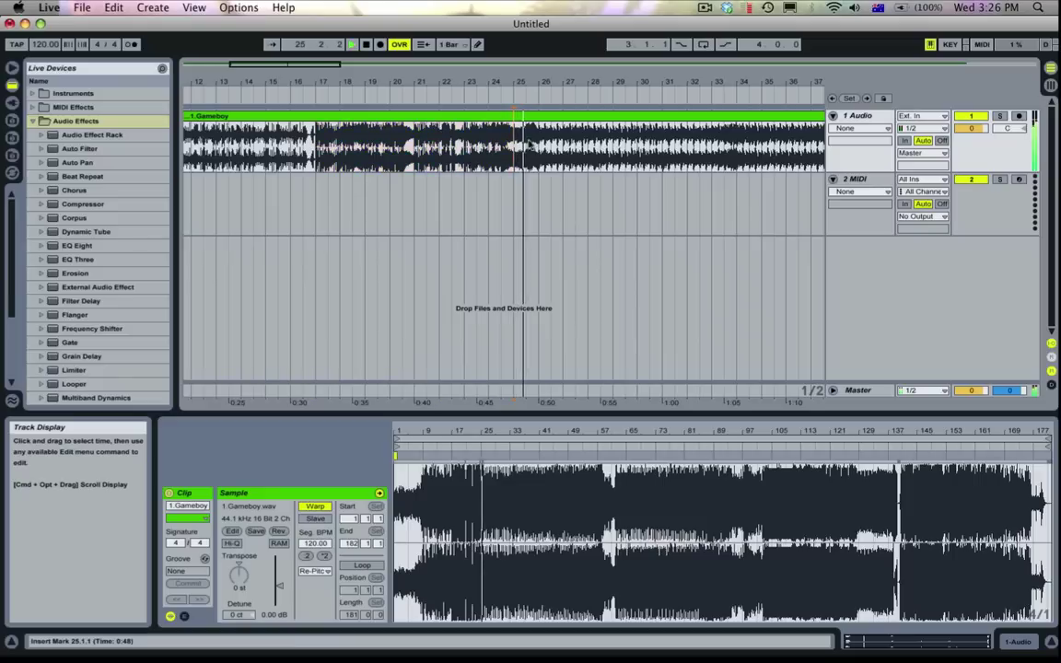
pyautogui.press('space')
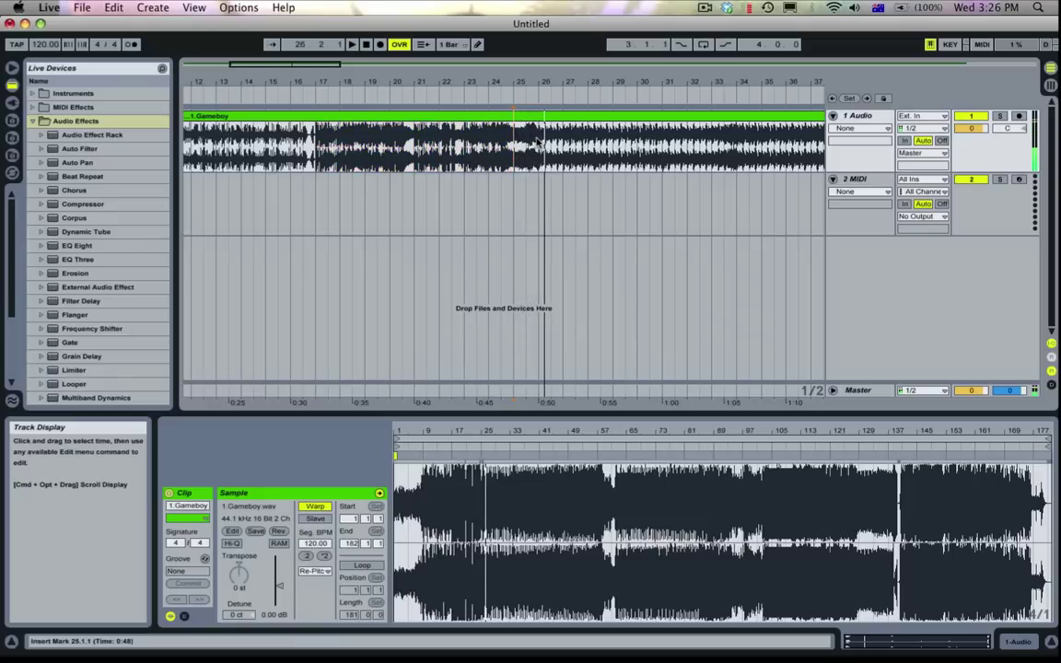
# Split the Gameboy clip at bars 17 and 26, and select the 2 MIDI track.
pyautogui.moveTo(539, 147); pyautogui.dragTo(351, 151)
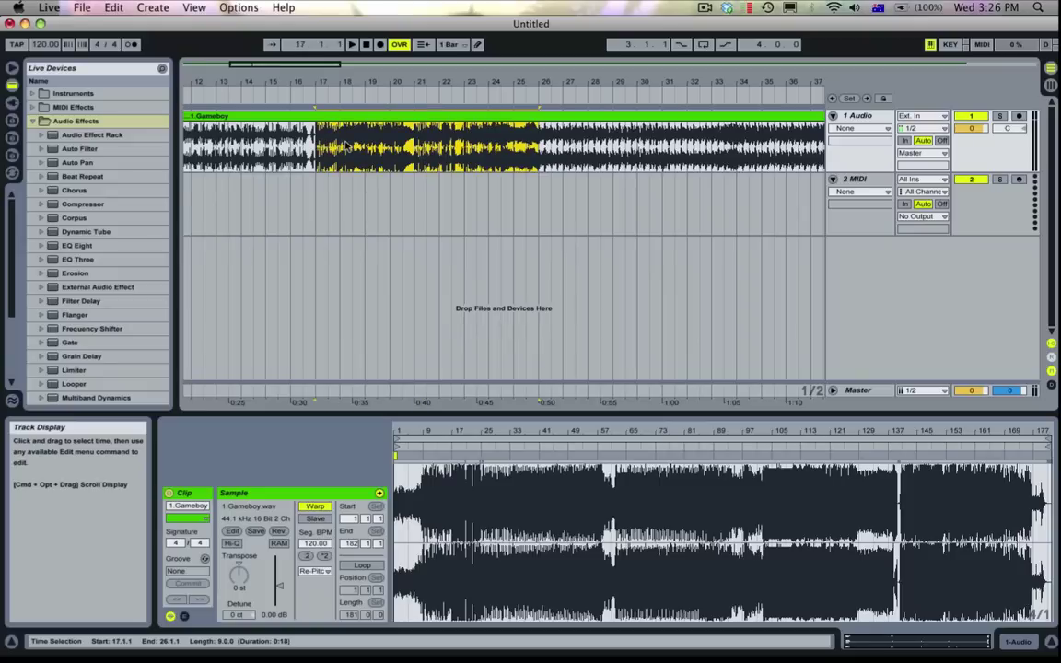
pyautogui.press('super+e')
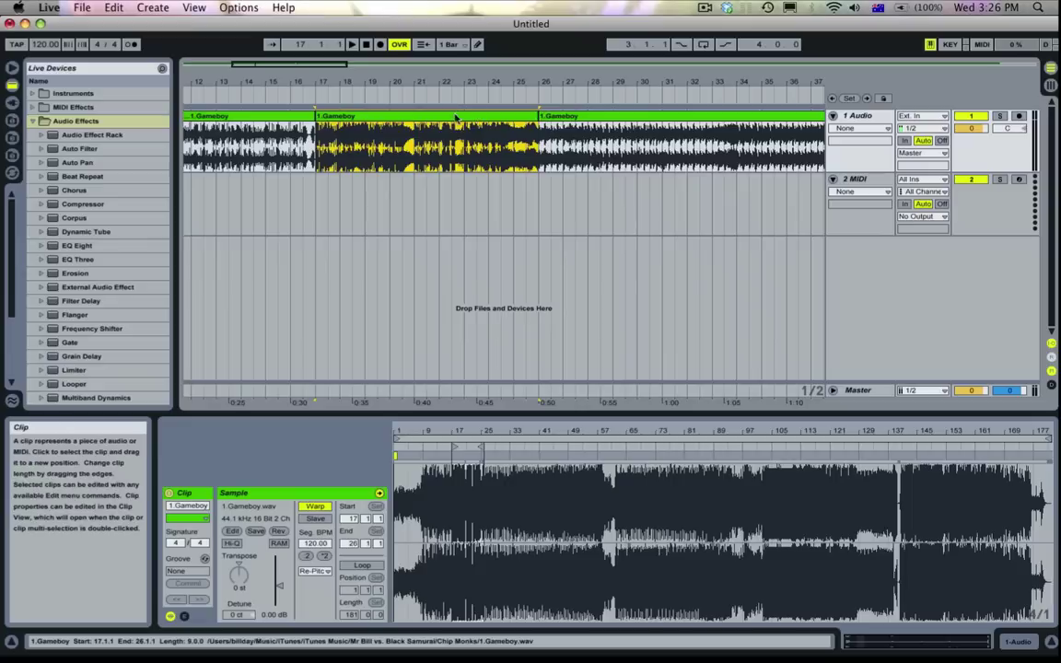
pyautogui.click(873, 178)
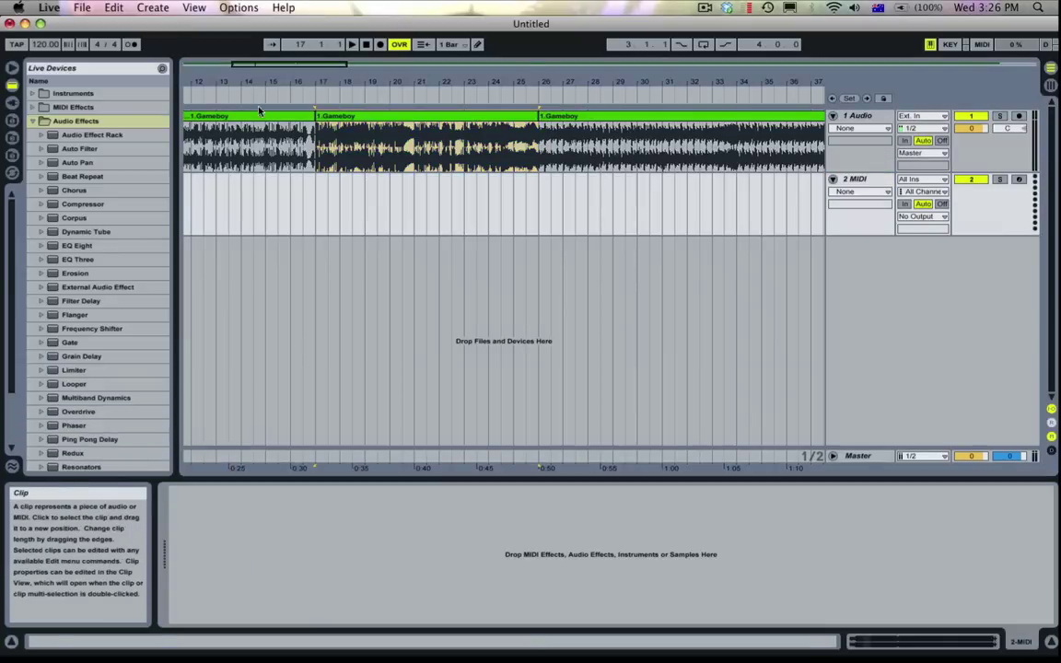
pyautogui.click(370, 513)
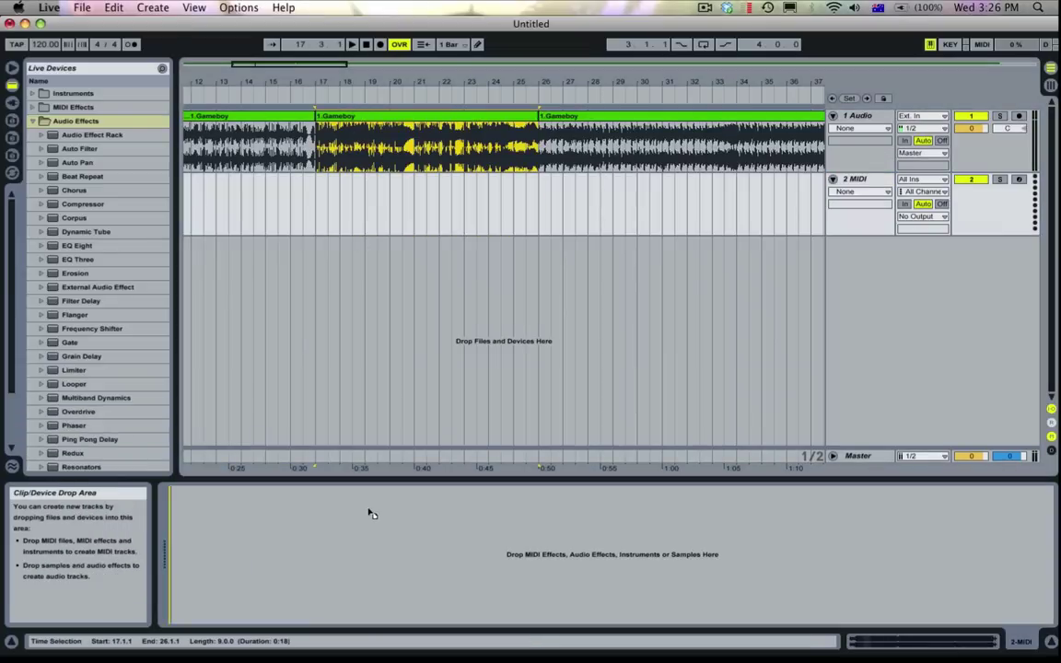
pyautogui.moveTo(369, 509); pyautogui.dragTo(308, 517)
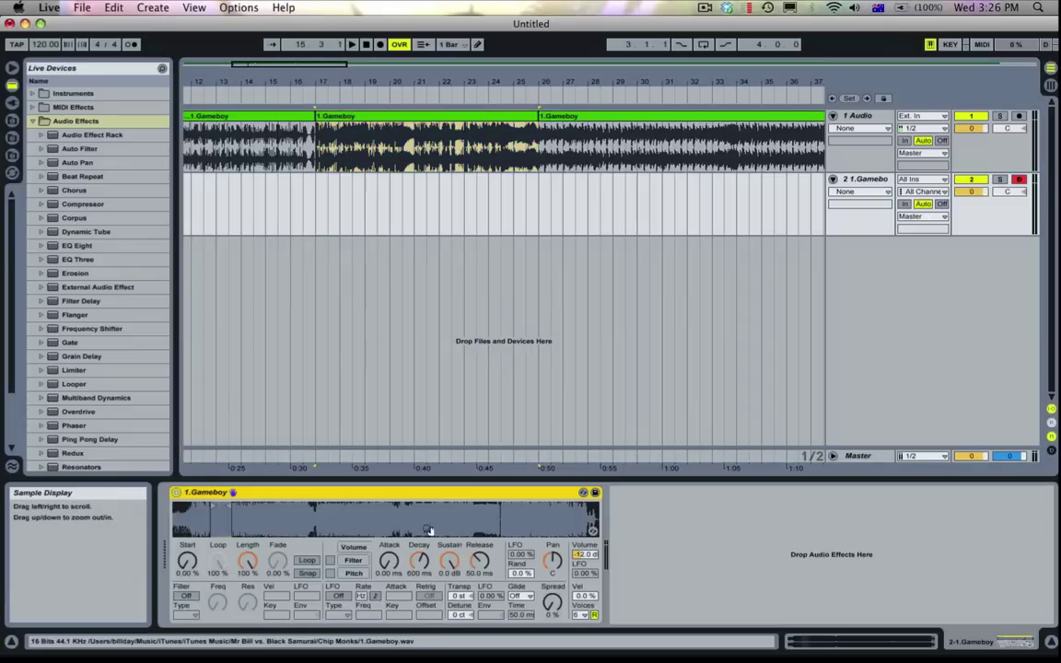
pyautogui.press('super+z')
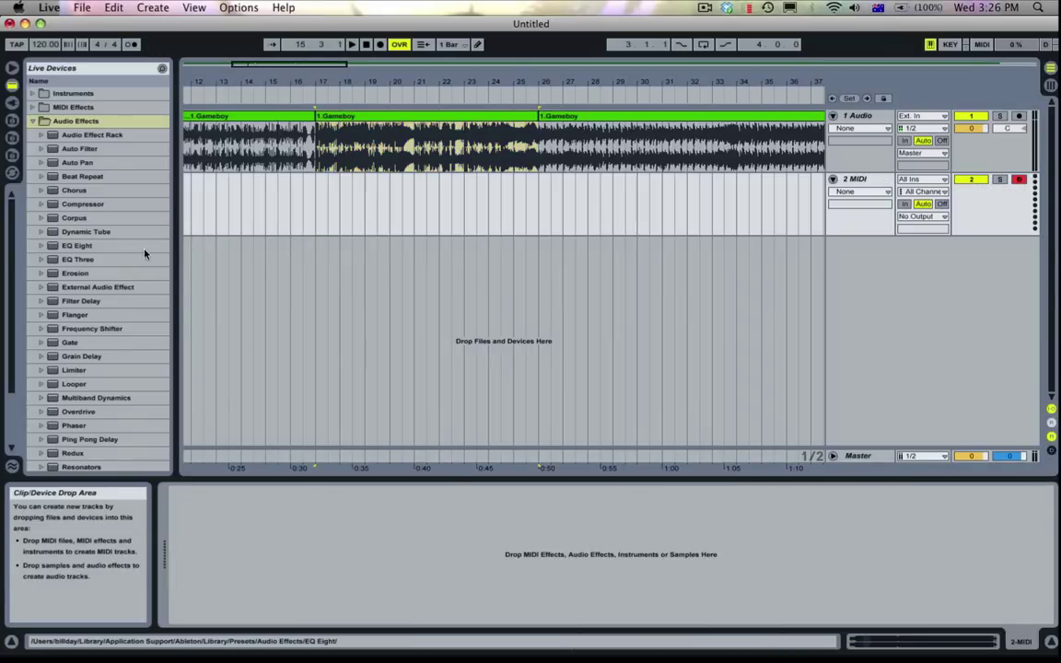
# Load Sampler onto the 2 MIDI track and put the split Gameboy clip from bars 17 to 26 into it as its sample.
pyautogui.click(57, 93)
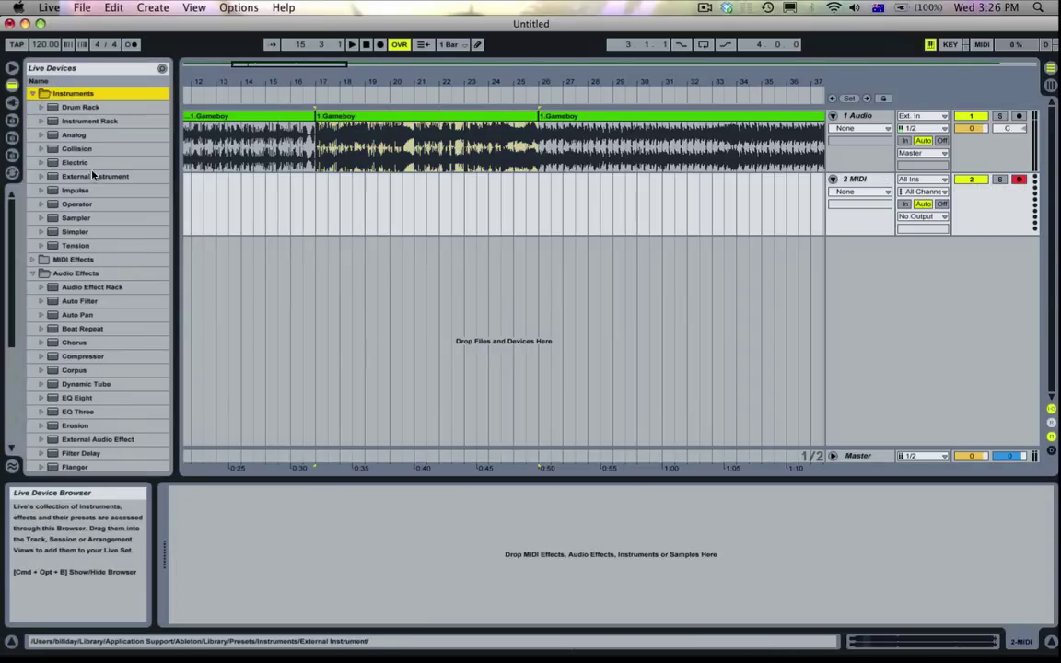
pyautogui.click(75, 218)
pyautogui.moveTo(75, 217); pyautogui.dragTo(221, 515)
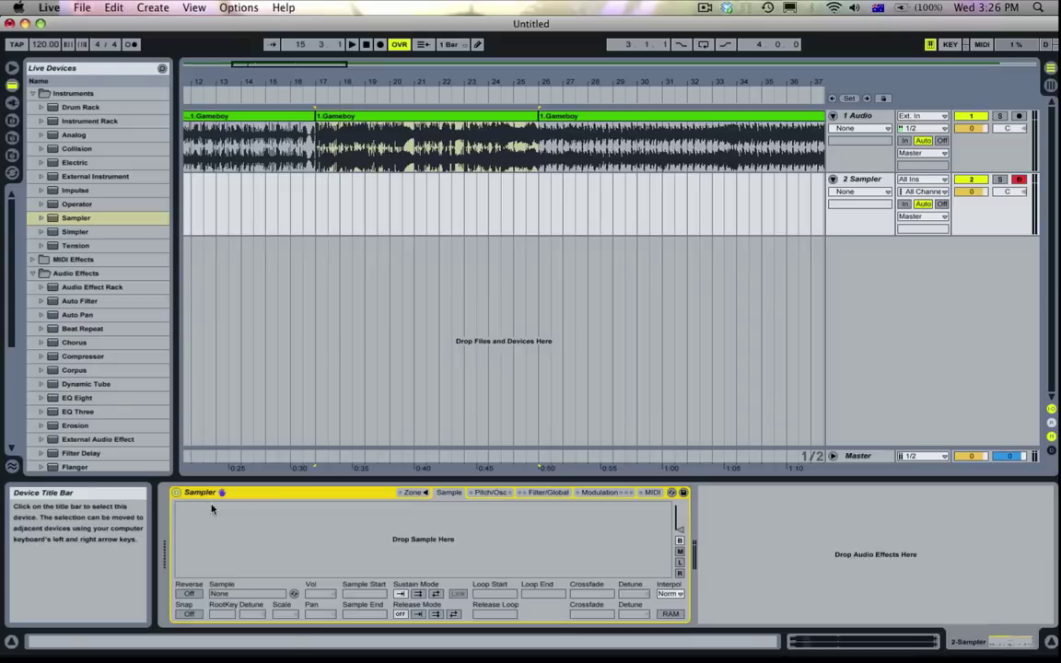
pyautogui.moveTo(466, 130); pyautogui.dragTo(368, 534)
# Insert a MIDI clip from bar 17 to bar 26 on the Sampler track and fill its length with one C3 note.
pyautogui.moveTo(317, 194); pyautogui.dragTo(535, 196)
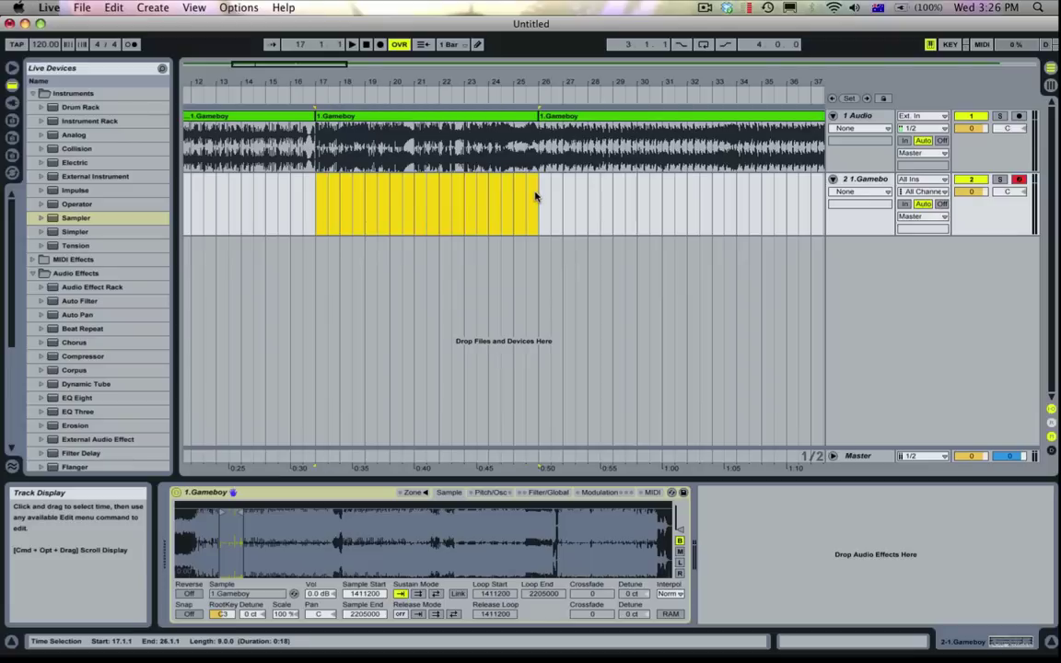
pyautogui.press('super+shift+m')
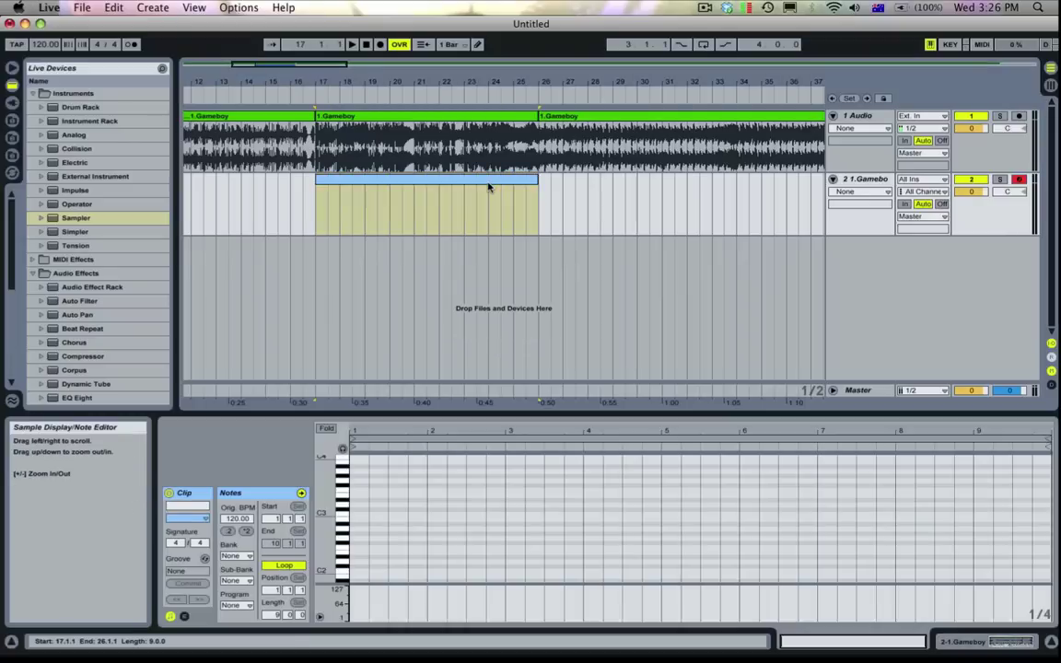
pyautogui.doubleClick(361, 515)
pyautogui.moveTo(369, 515); pyautogui.dragTo(1028, 546)
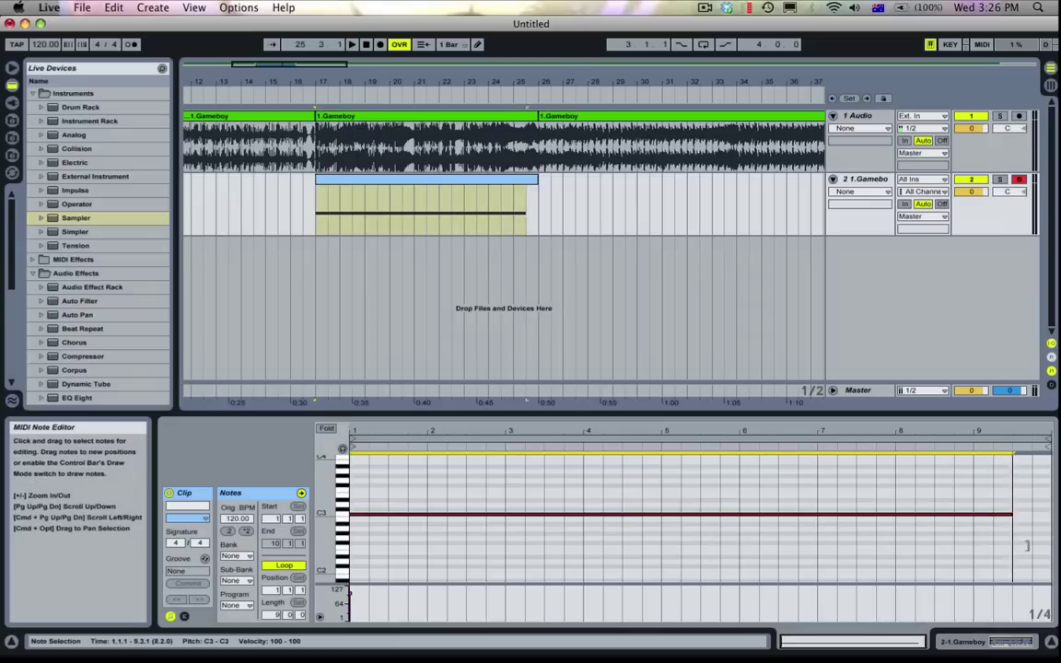
# Set the Sampler's Pitch Bend Range to +24 st and deactivate the 1 Audio track.
pyautogui.click(875, 183)
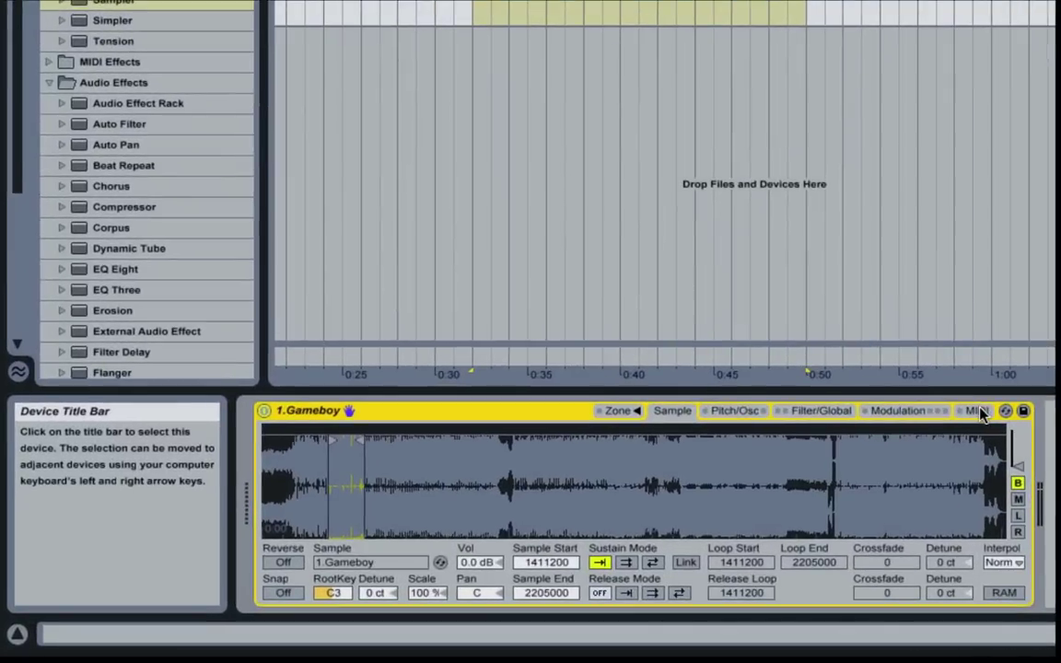
pyautogui.click(976, 410)
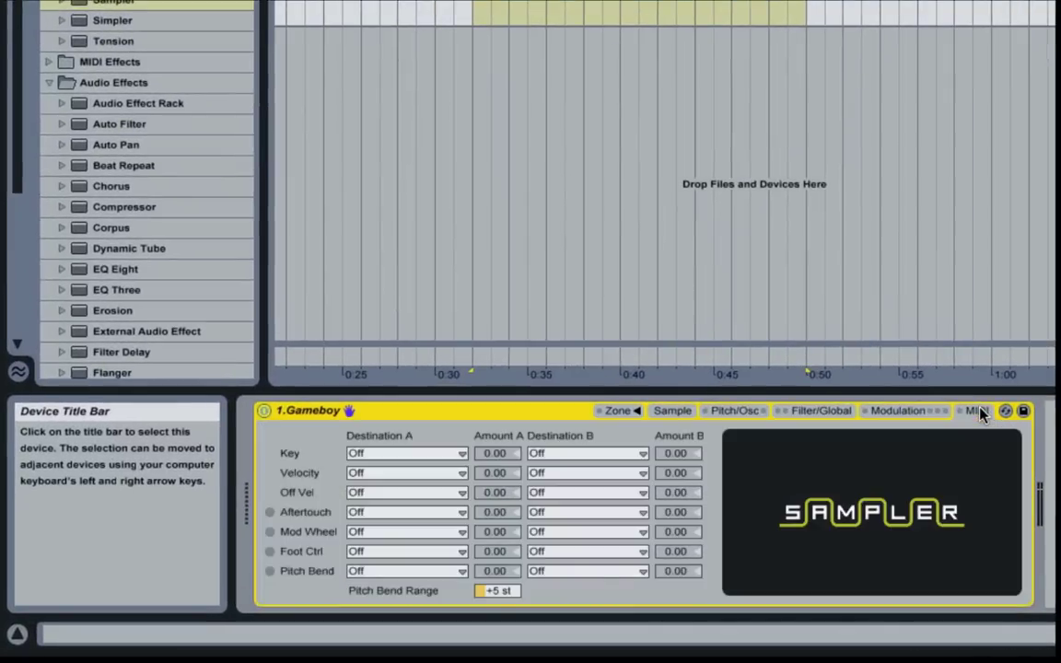
pyautogui.click(498, 593)
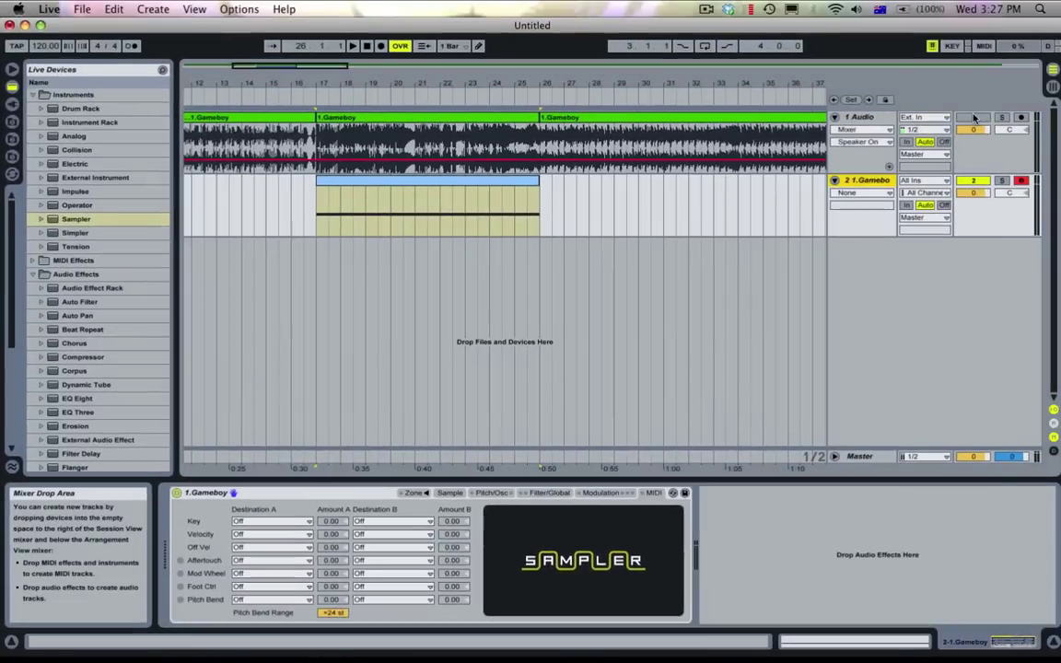
# Play the MIDI clip from bar 17 and set the Sampler's overall volume to 0 dB.
pyautogui.click(526, 191)
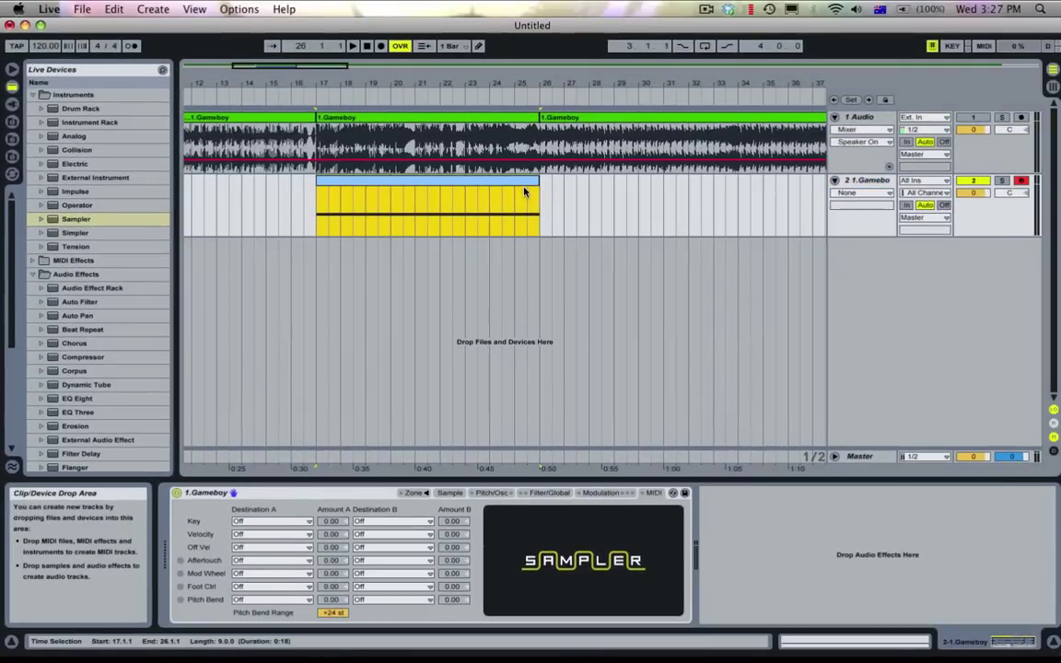
pyautogui.press('space')
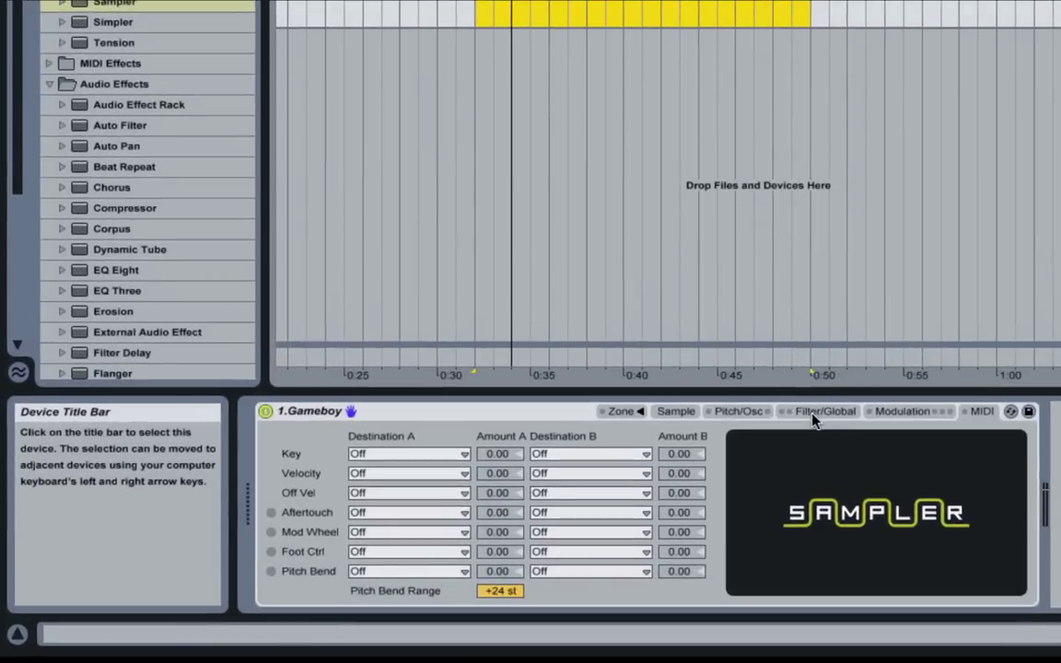
pyautogui.click(553, 493)
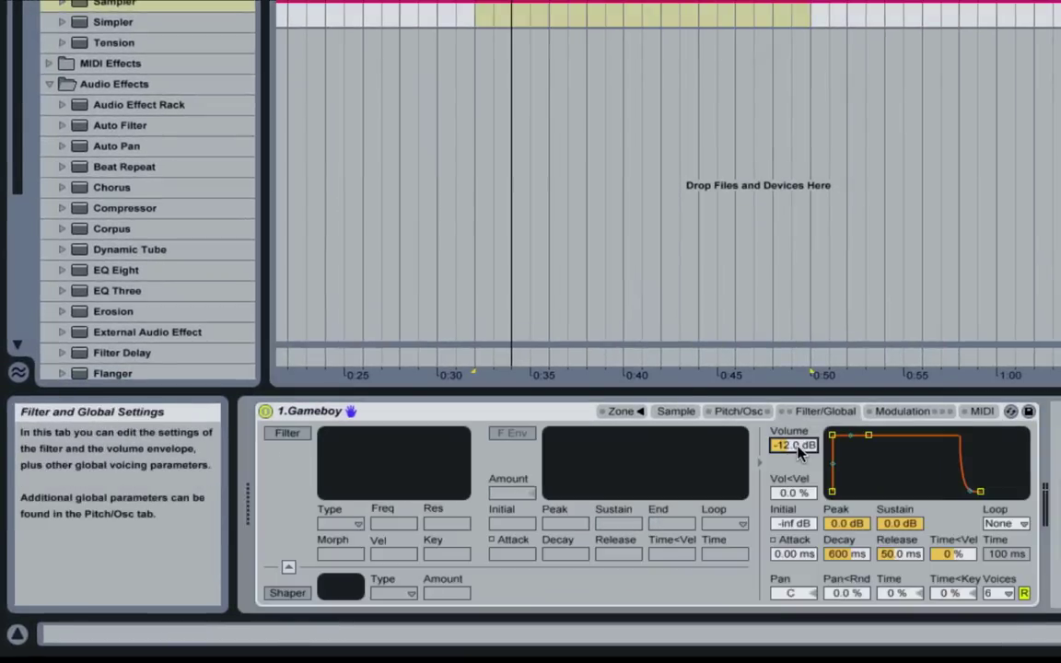
pyautogui.write('0')
pyautogui.press('Return')
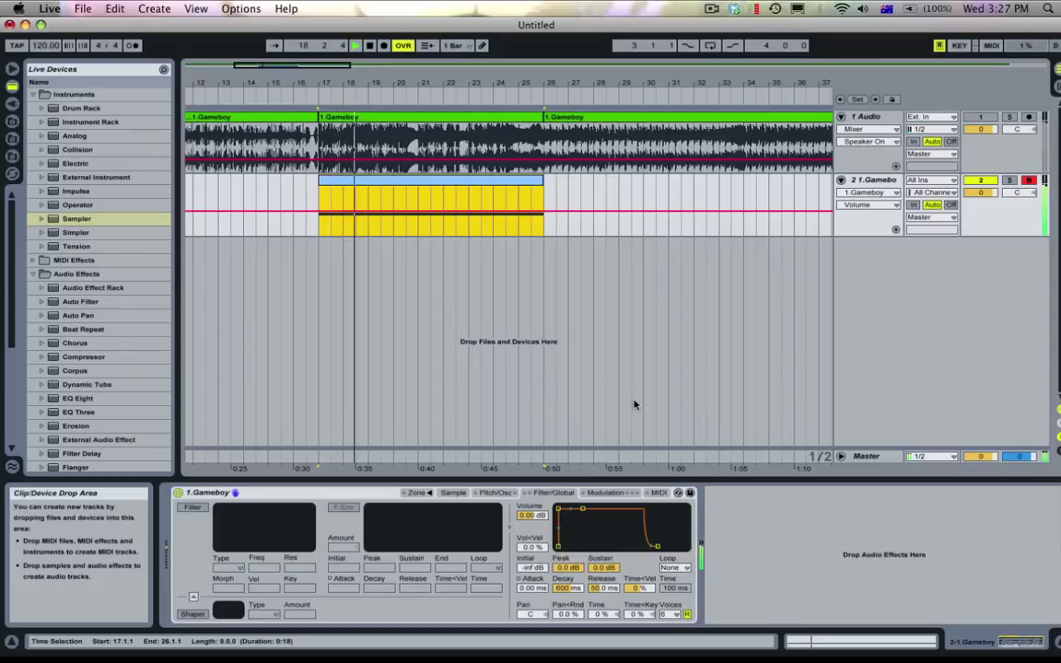
# Show the MIDI clip's envelopes and select the Pitch Bend envelope under MIDI Ctrl.
pyautogui.click(657, 492)
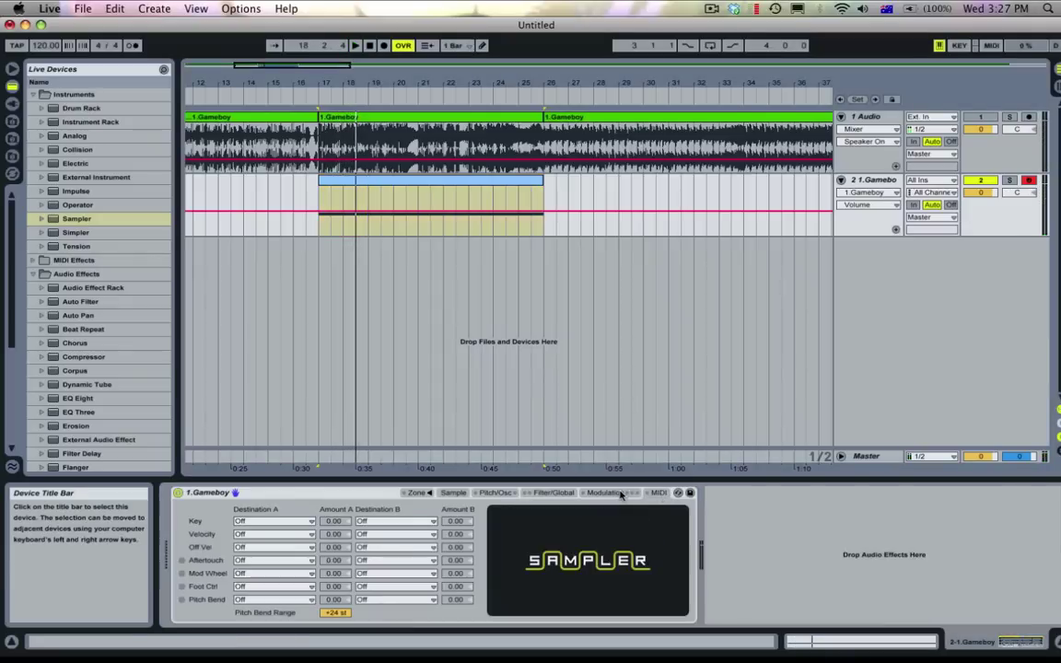
pyautogui.click(444, 201)
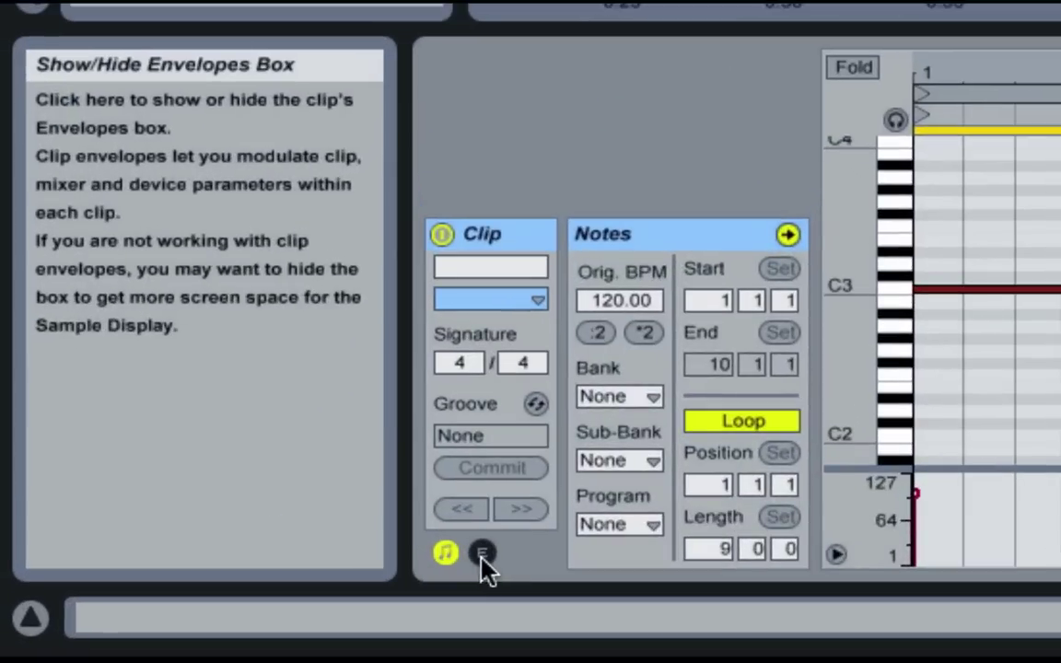
pyautogui.click(482, 553)
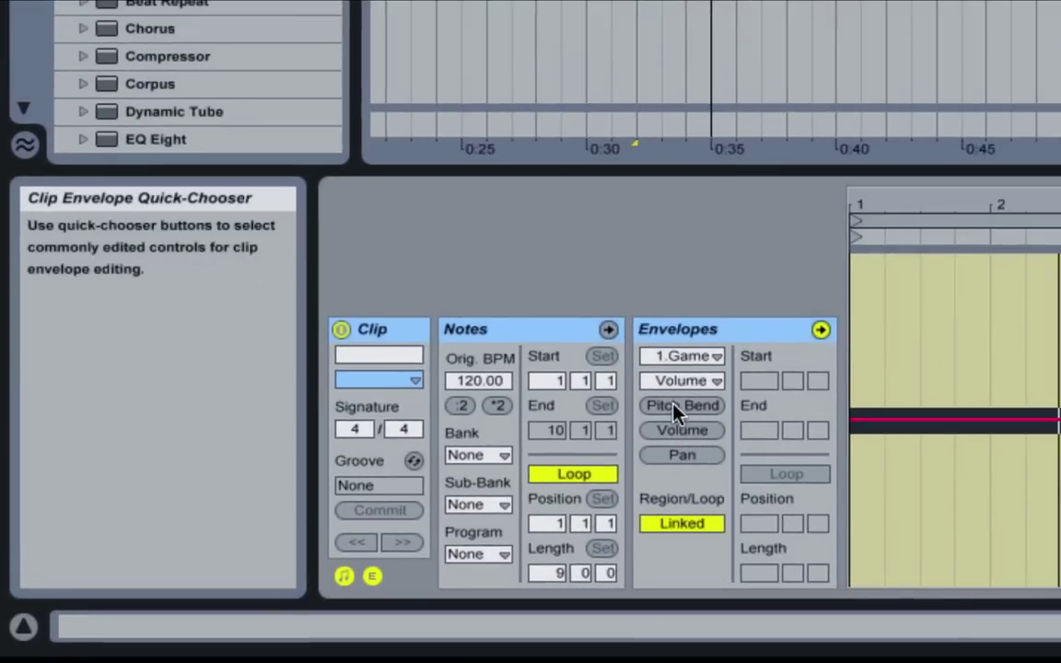
pyautogui.click(680, 410)
pyautogui.click(689, 359)
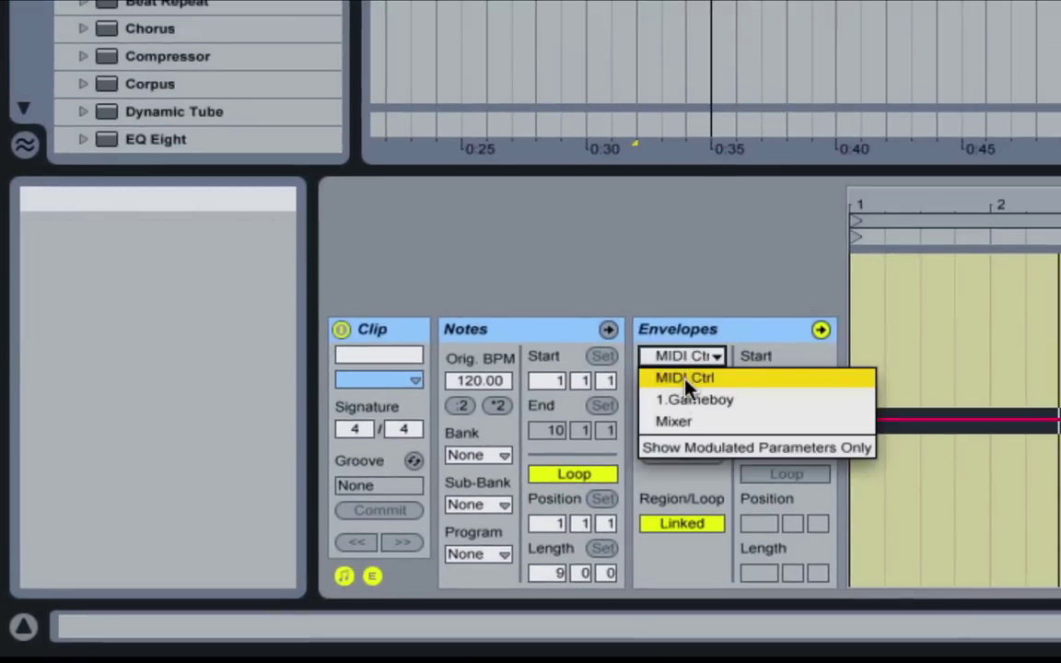
pyautogui.click(687, 381)
pyautogui.click(689, 357)
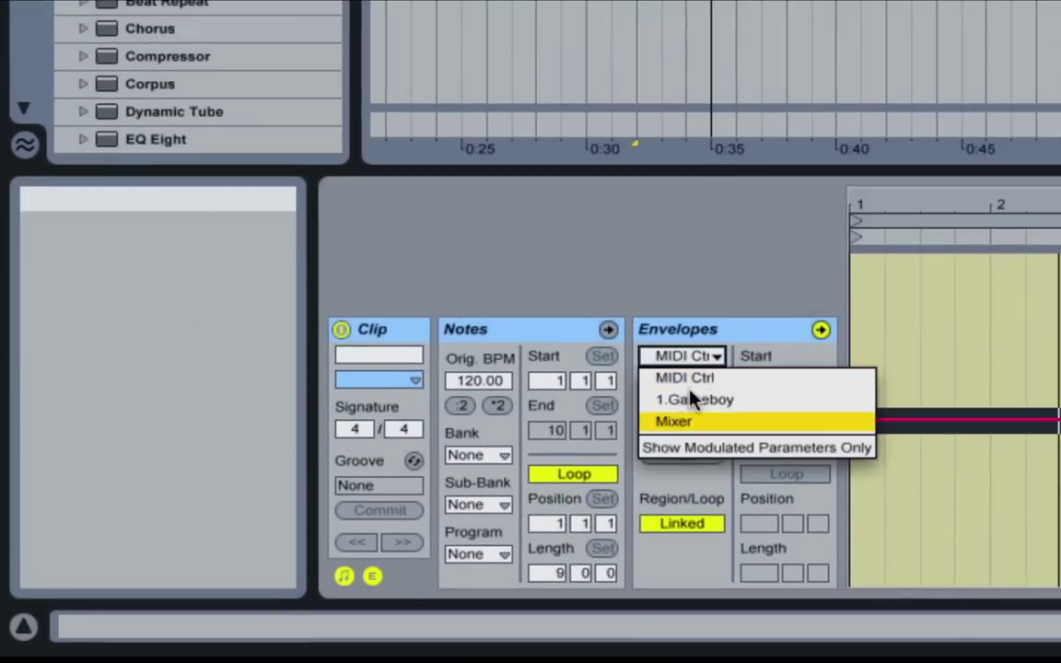
pyautogui.click(697, 359)
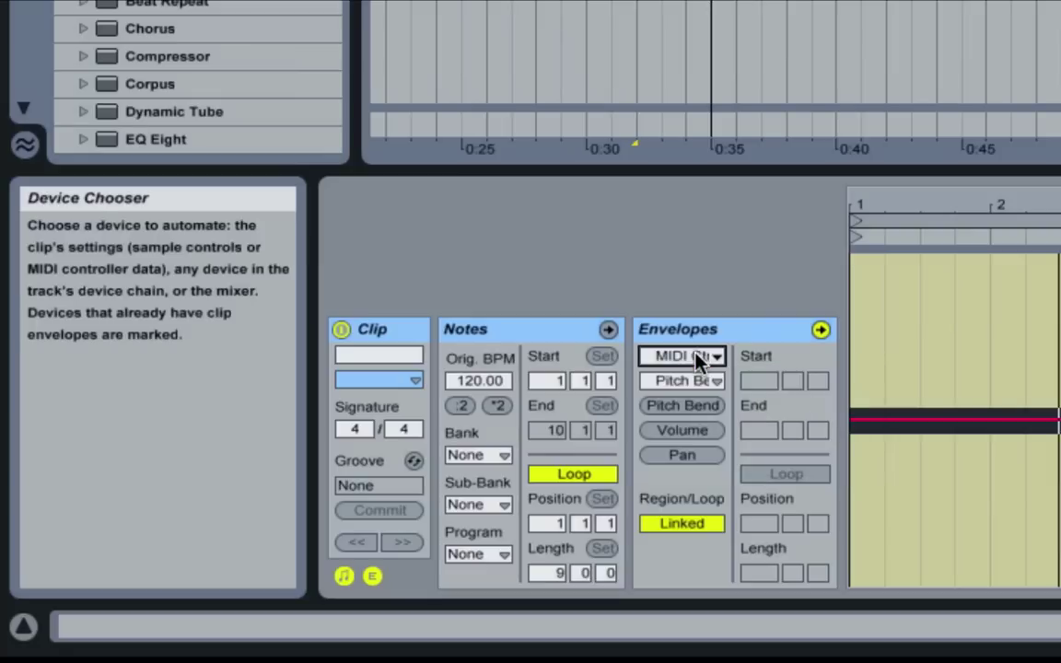
pyautogui.click(677, 430)
pyautogui.click(678, 455)
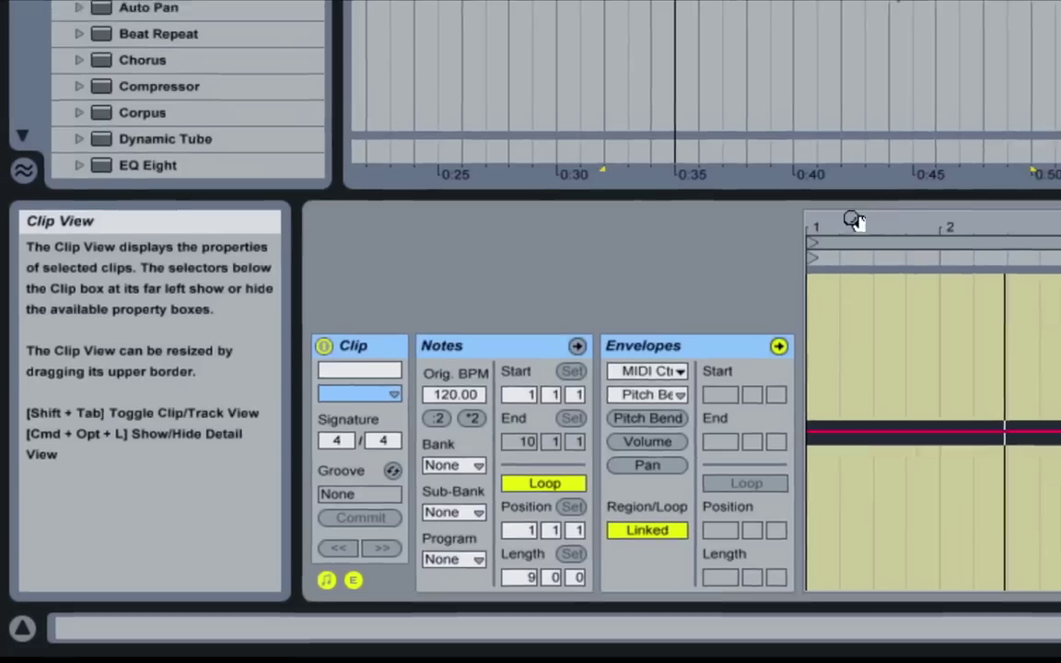
# Try a Pitch Bend ramp falling to the minimum between 1.4.1 and 2.1.1, audition it, and undo it.
pyautogui.moveTo(889, 204); pyautogui.dragTo(928, 204)
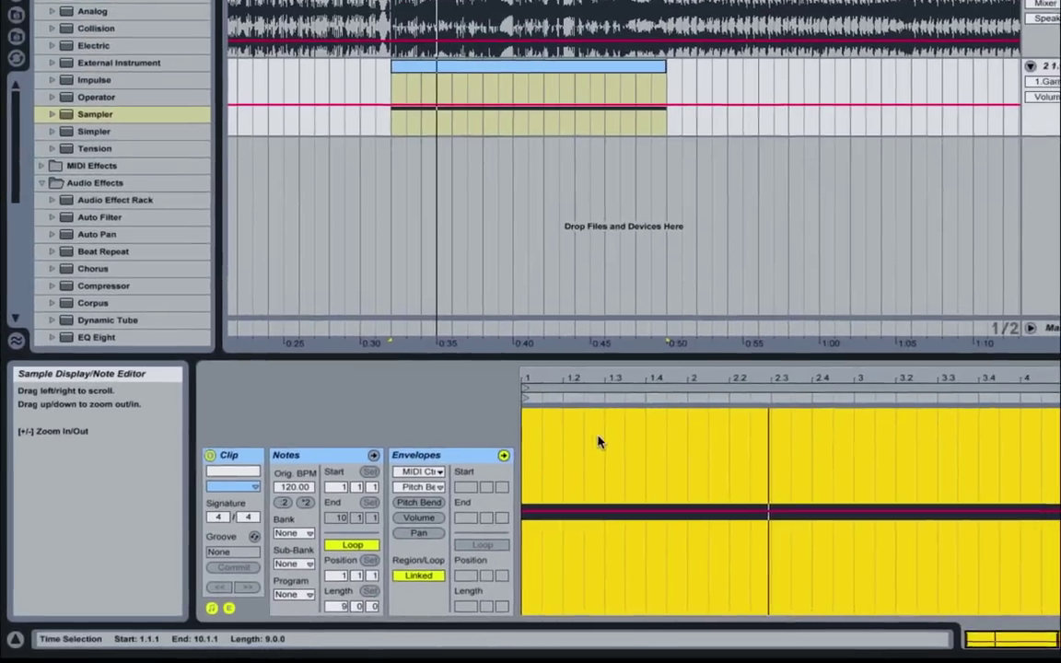
pyautogui.click(745, 396)
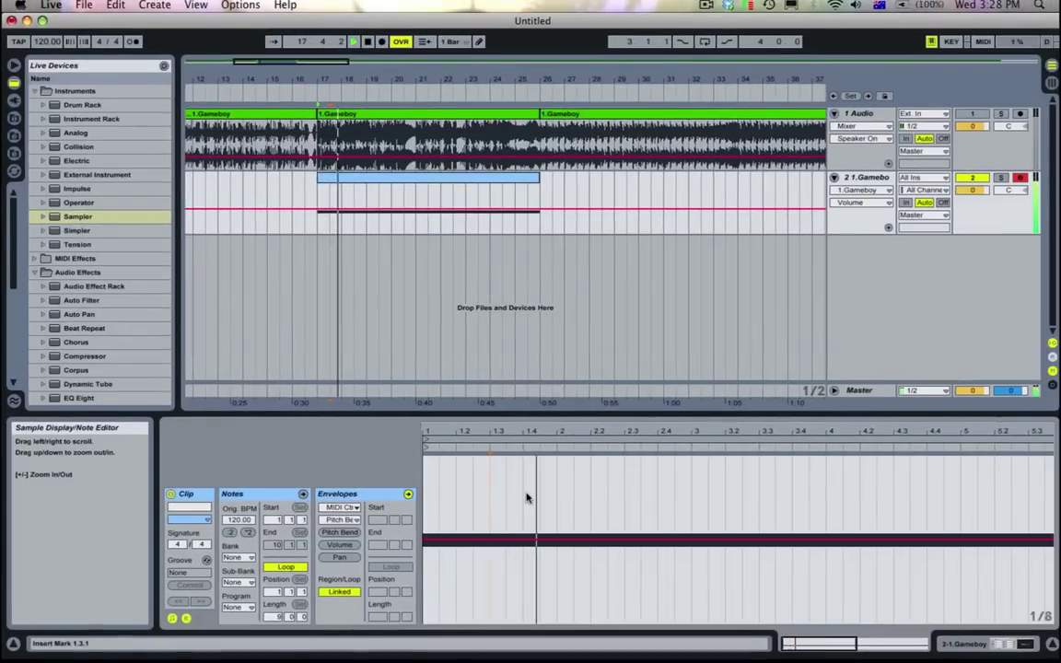
pyautogui.moveTo(525, 497); pyautogui.dragTo(554, 500)
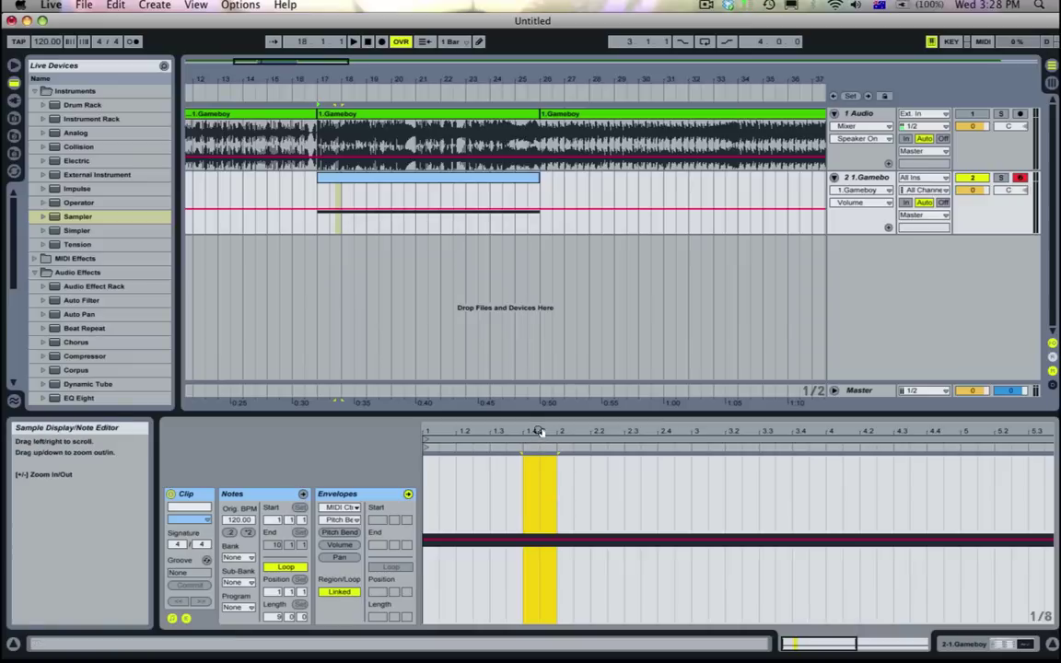
pyautogui.moveTo(541, 440); pyautogui.dragTo(627, 431)
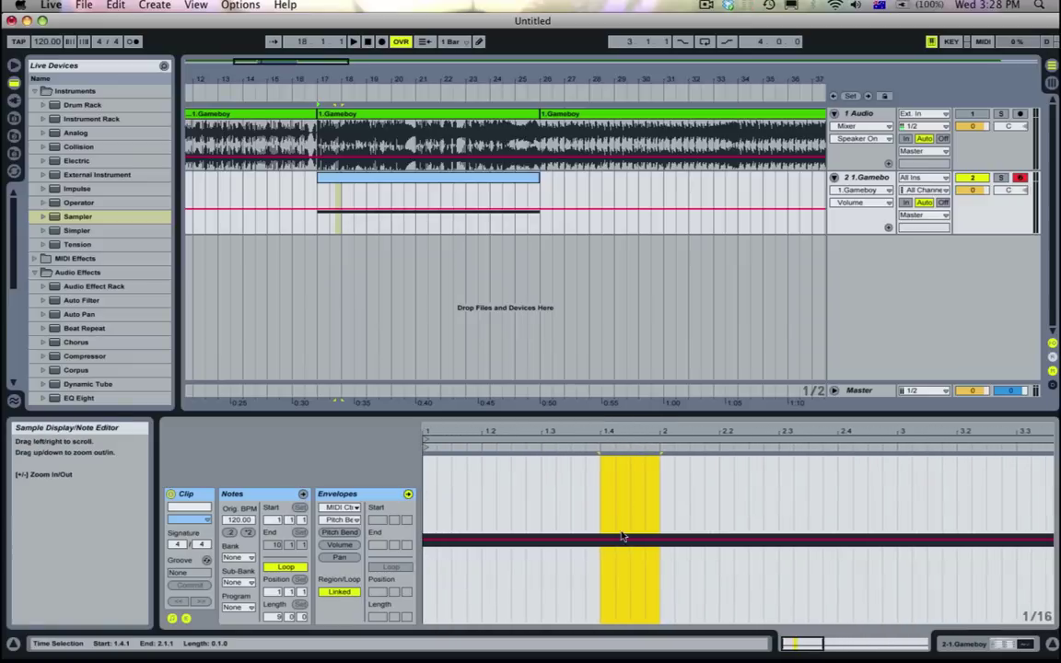
pyautogui.moveTo(594, 516); pyautogui.dragTo(650, 517)
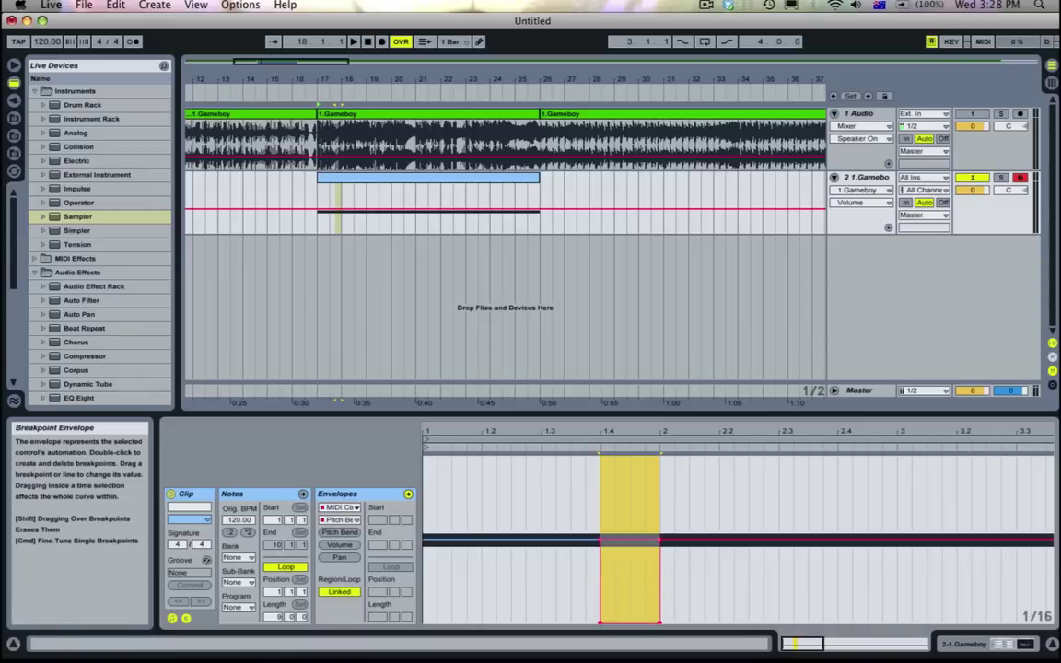
pyautogui.doubleClick(600, 622)
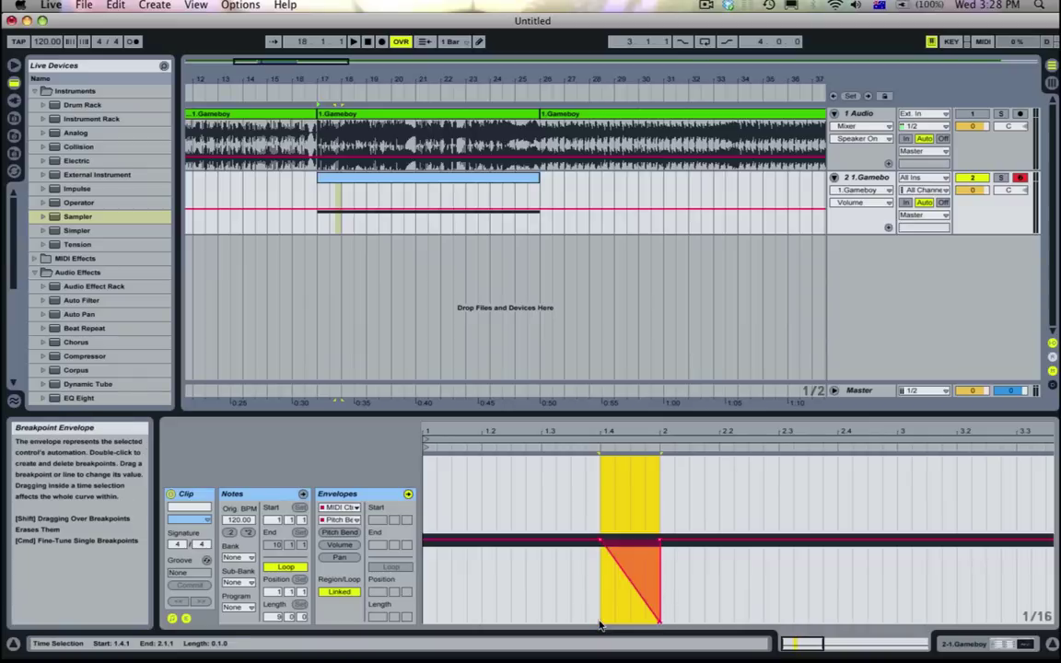
pyautogui.click(600, 621)
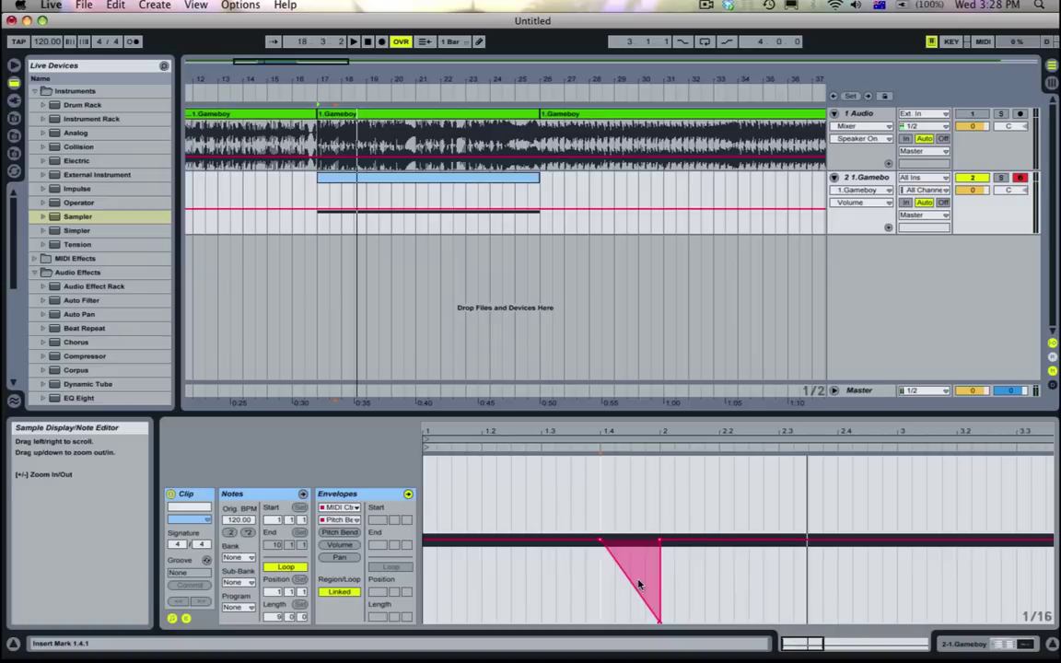
pyautogui.press('super+z')
pyautogui.press('super+z')
# Lower the Pitch Bend envelope to its minimum from 1.4.1 to 2.1.1, and raise the end breakpoint to the maximum.
pyautogui.moveTo(668, 435); pyautogui.dragTo(490, 443)
pyautogui.moveTo(514, 488); pyautogui.dragTo(551, 495)
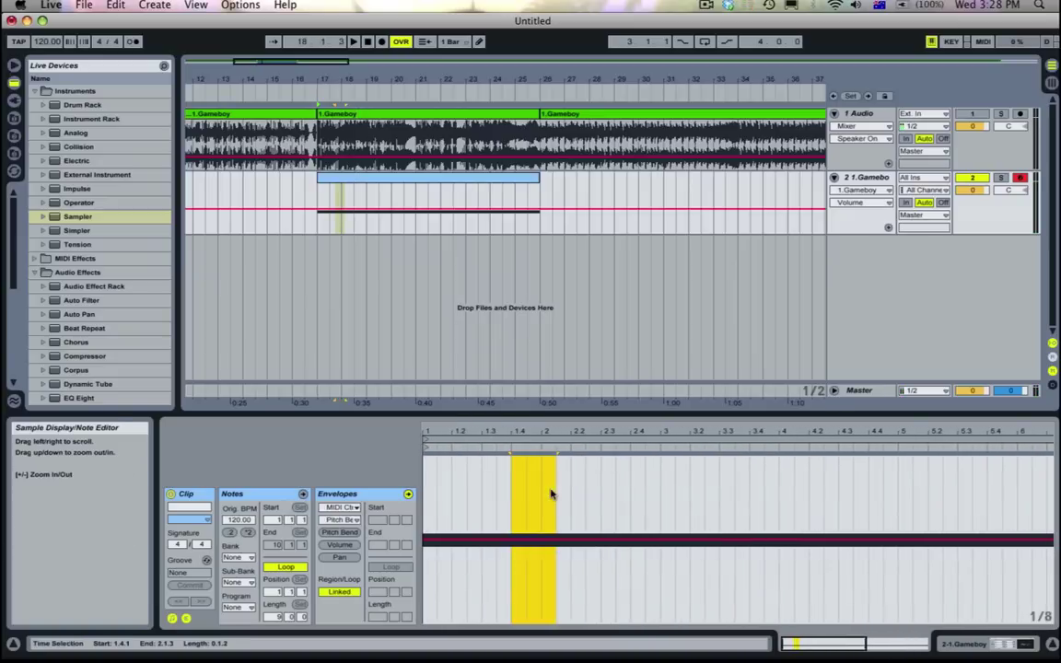
pyautogui.click(530, 605)
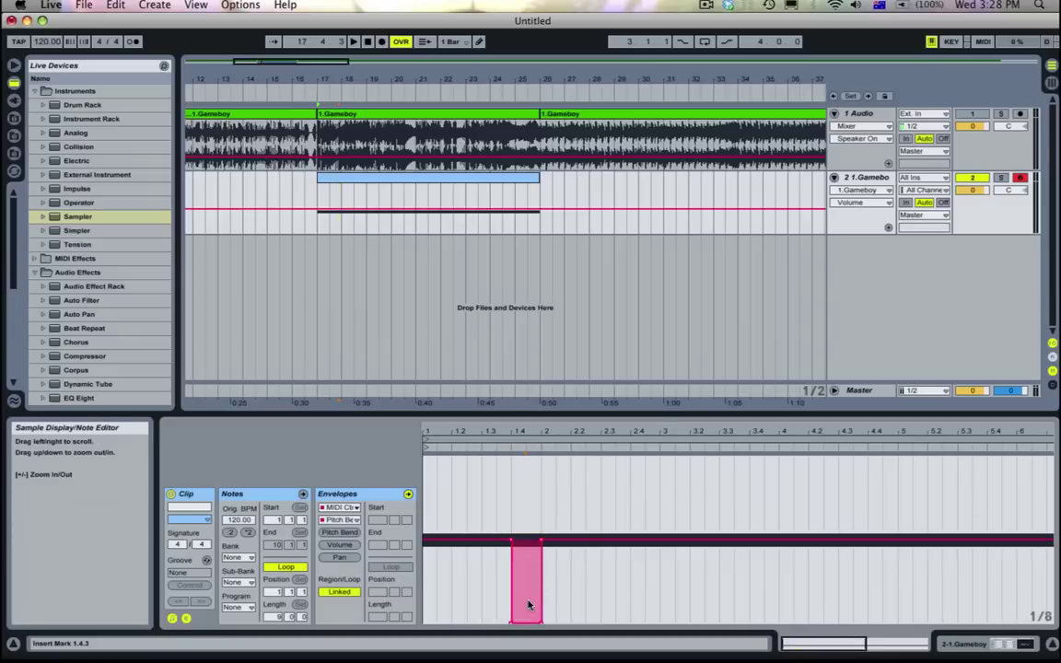
pyautogui.moveTo(538, 620); pyautogui.dragTo(543, 463)
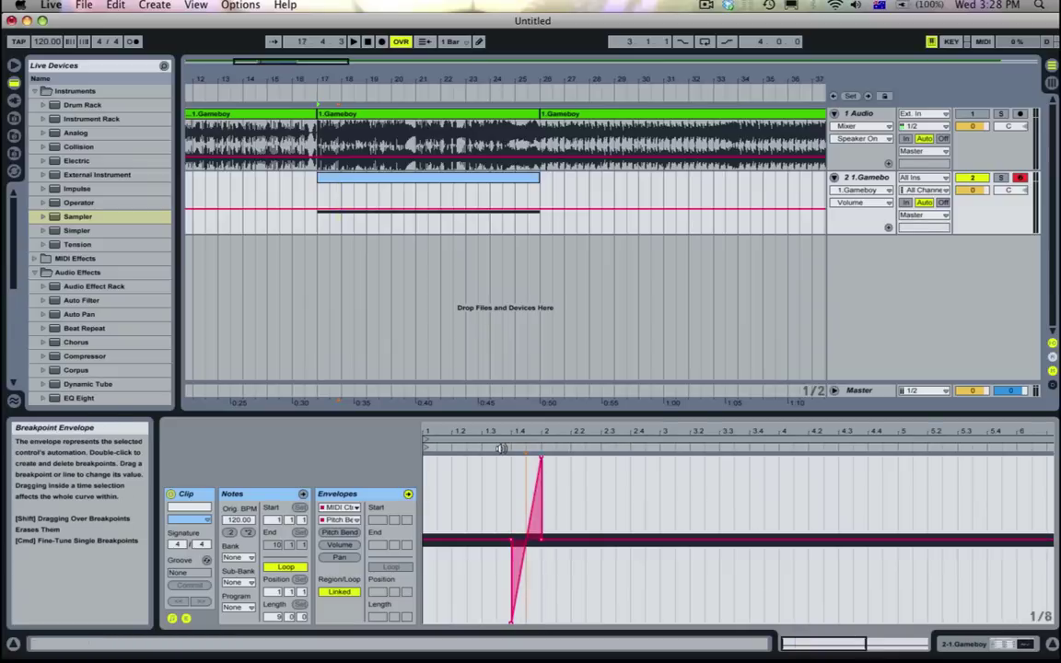
# Audition the clip and move the Pitch Bend envelope's maximum breakpoint back to about midway between 1.4.1 and 2.1.1.
pyautogui.click(500, 449)
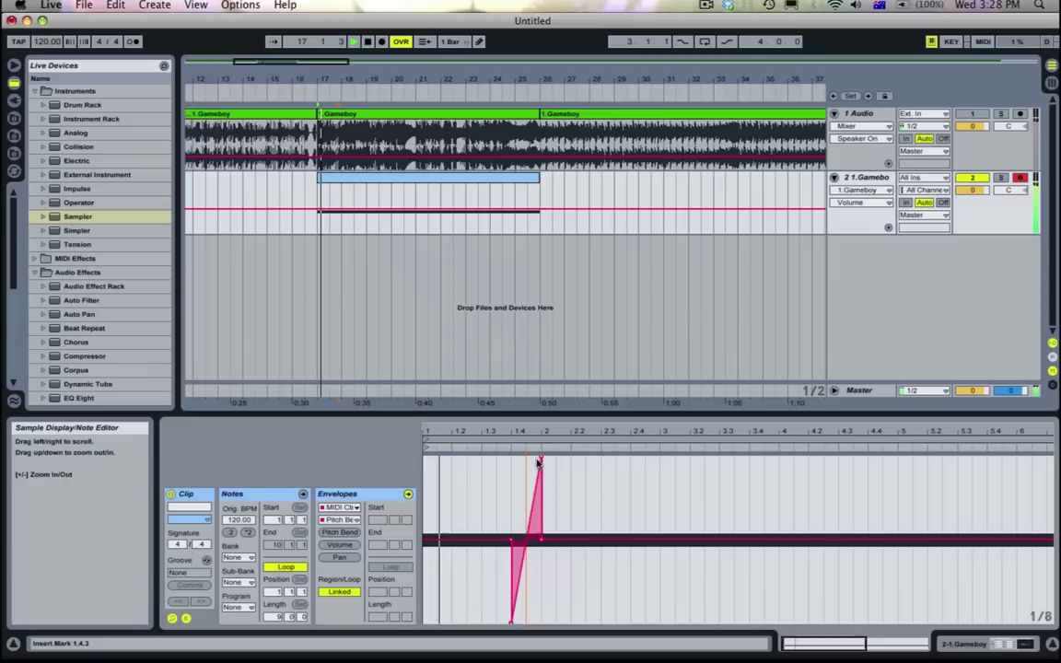
pyautogui.moveTo(539, 462); pyautogui.dragTo(528, 462)
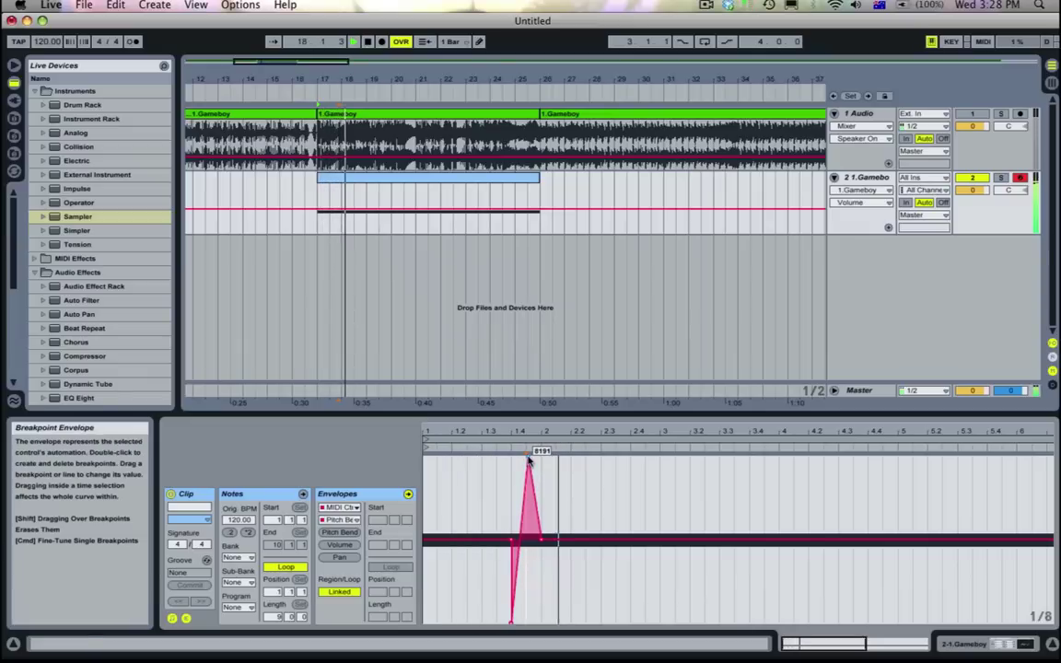
# Draw a series of low and high Pitch Bend steps of varying depth between 2.2.1 and 3.4.1.
pyautogui.moveTo(582, 538); pyautogui.dragTo(578, 610)
pyautogui.click(596, 518)
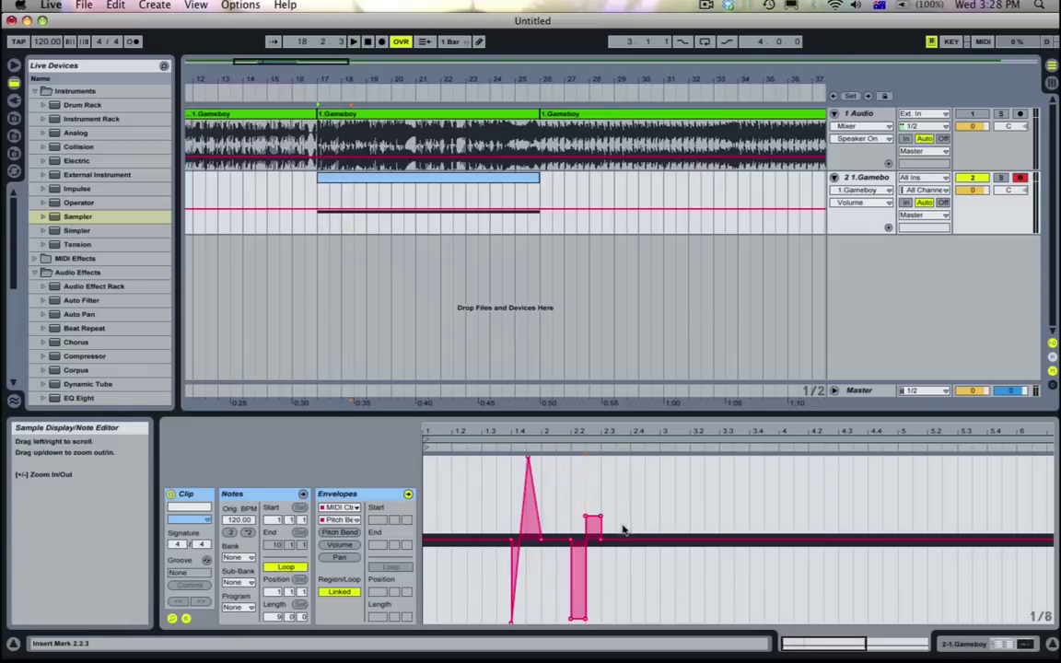
pyautogui.press('b')
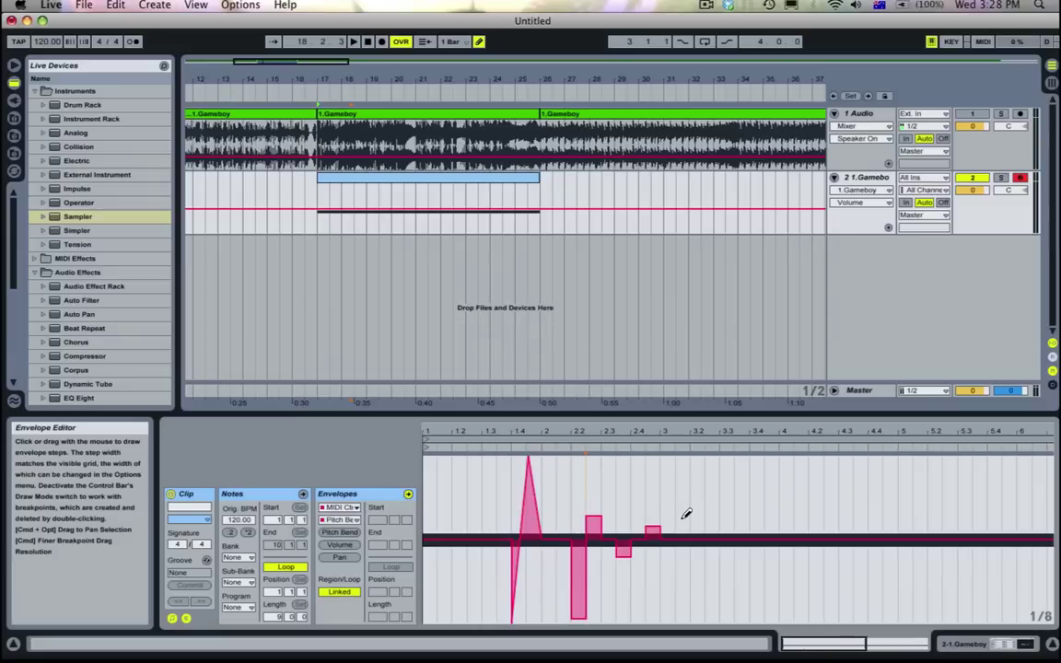
pyautogui.press('b')
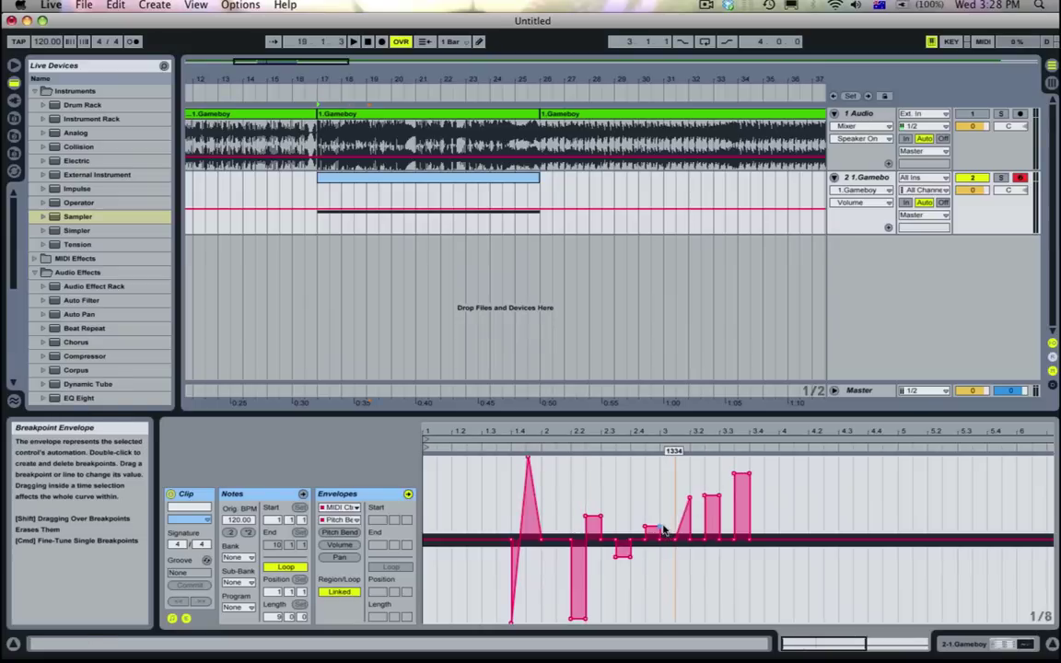
# Reshape the drawn Pitch Bend steps between 2.2.1 and 3.4.1 into pointed ramps by removing corner breakpoints, and audition the clip.
pyautogui.doubleClick(660, 527)
pyautogui.doubleClick(632, 556)
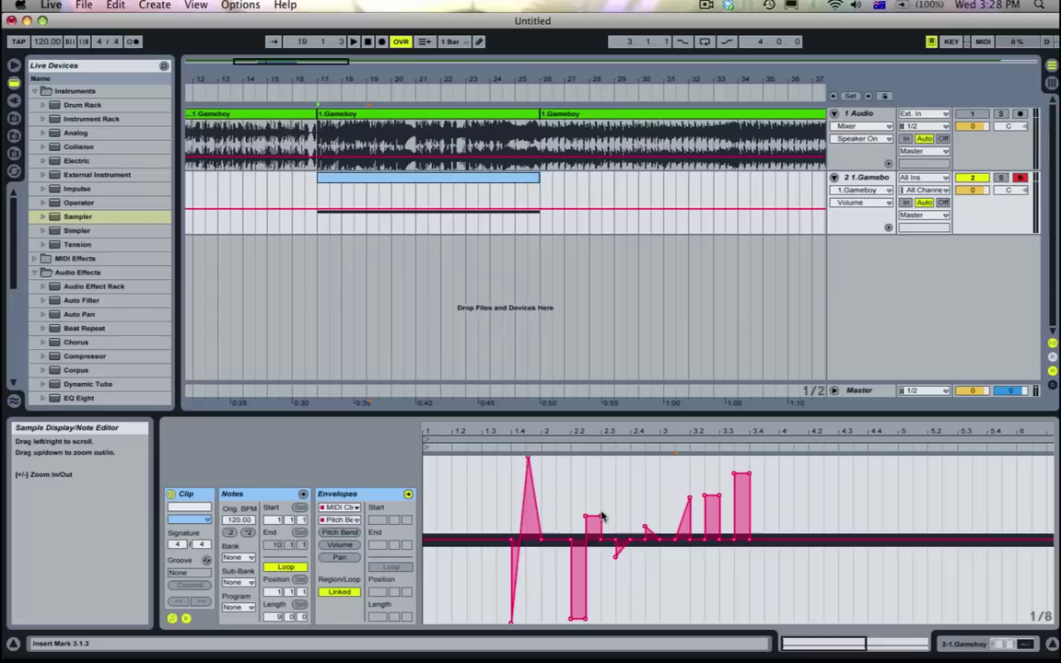
pyautogui.click(601, 516)
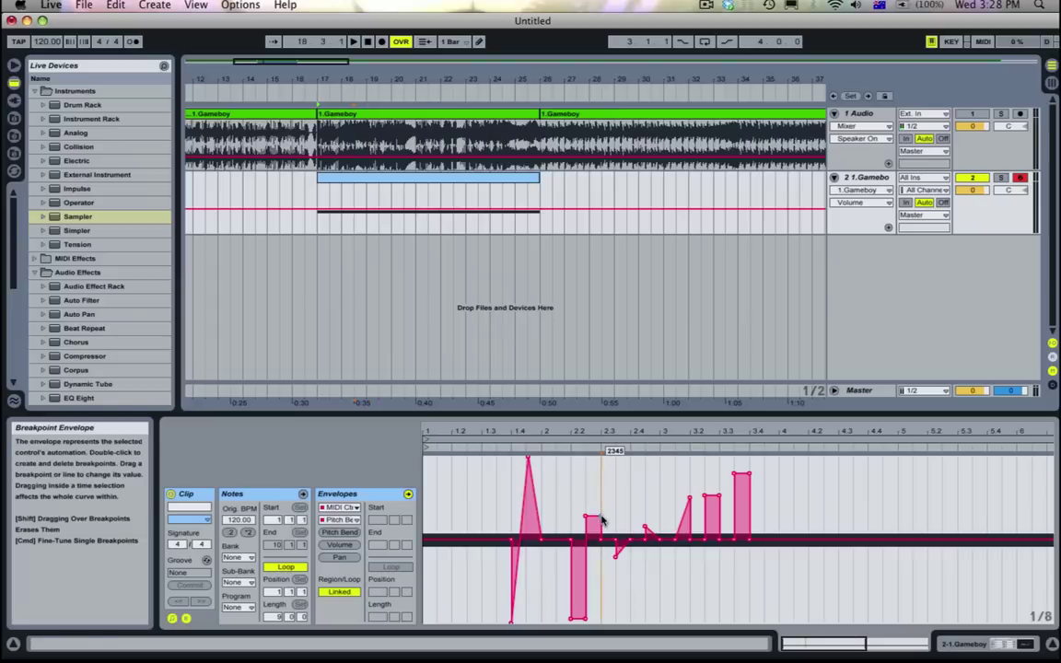
pyautogui.click(585, 617)
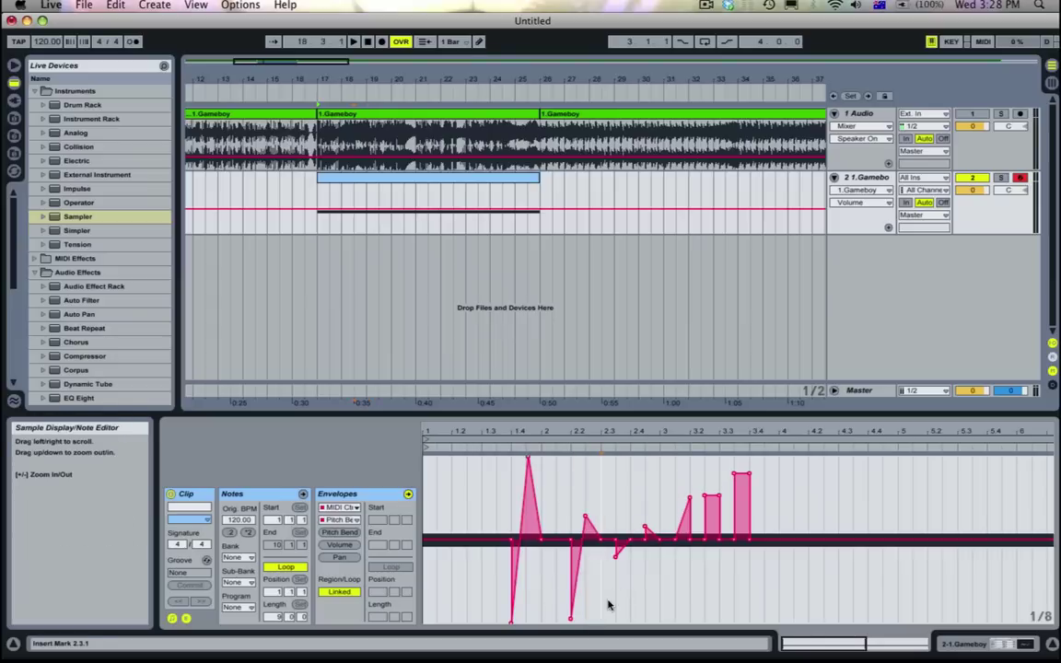
pyautogui.click(715, 488)
pyautogui.click(734, 475)
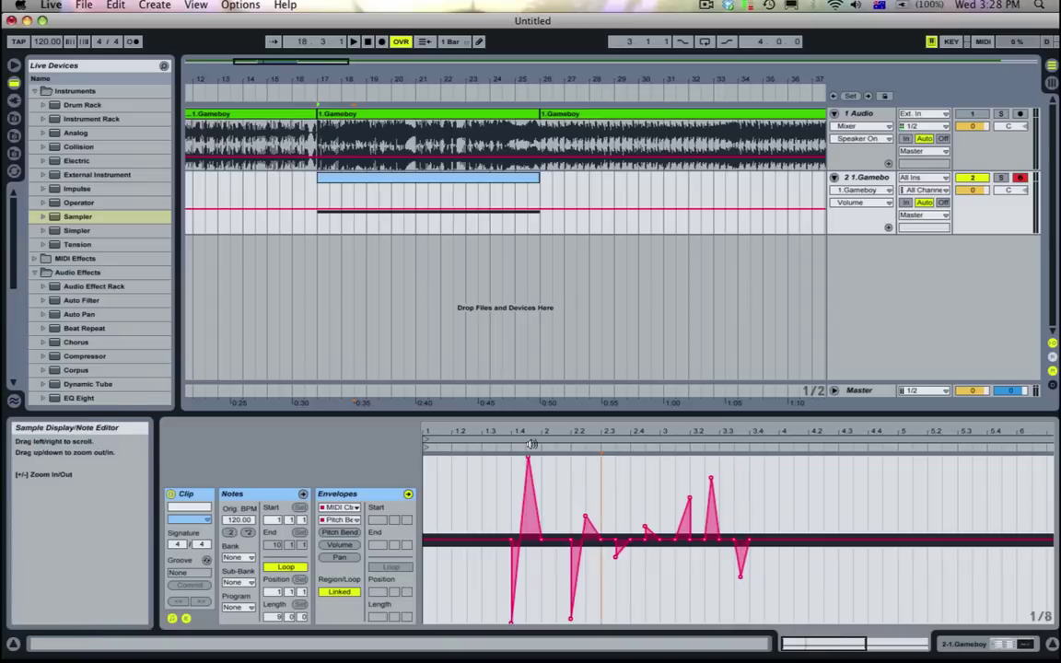
pyautogui.press('space')
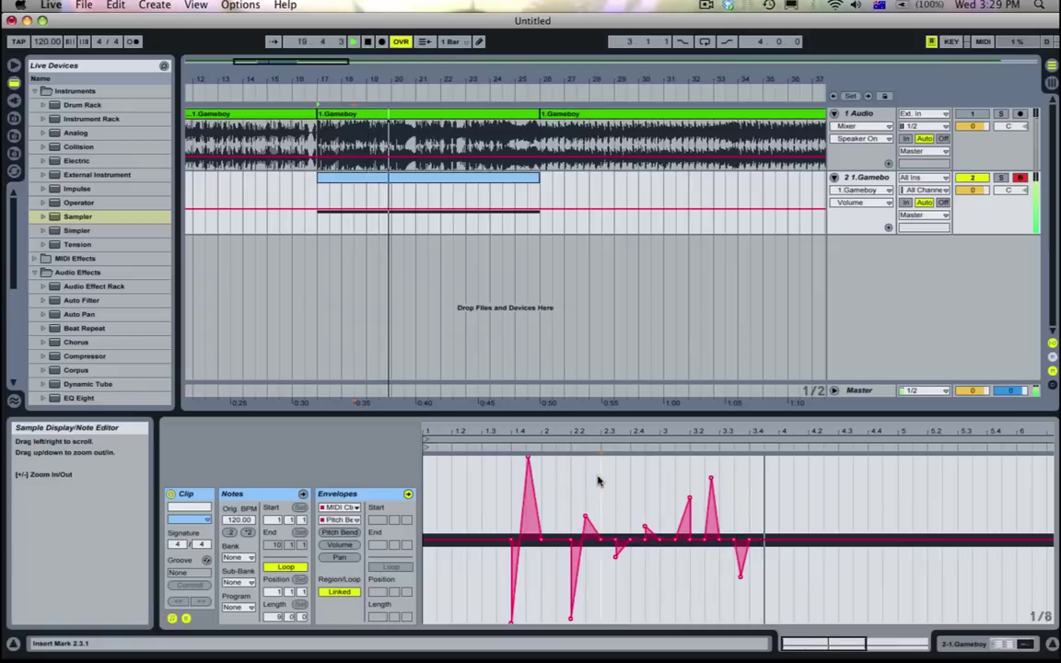
pyautogui.press('space')
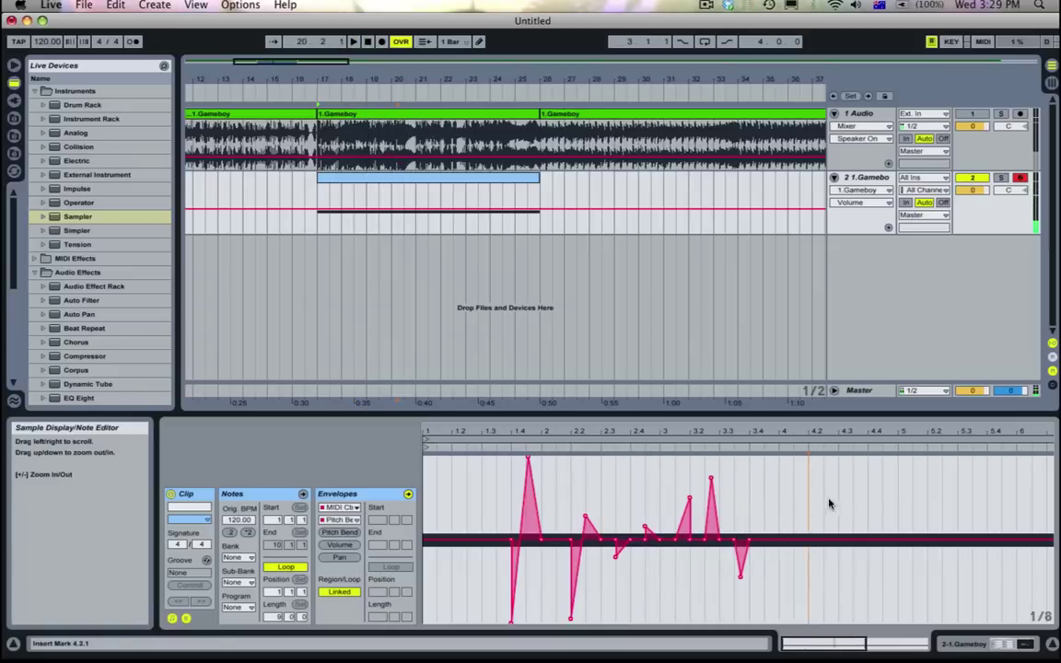
# Lower the Pitch Bend envelope to its minimum from 4.2.1 to 4.4.1, shape it into a progressively steeper fall, and audition it.
pyautogui.moveTo(827, 501); pyautogui.dragTo(863, 502)
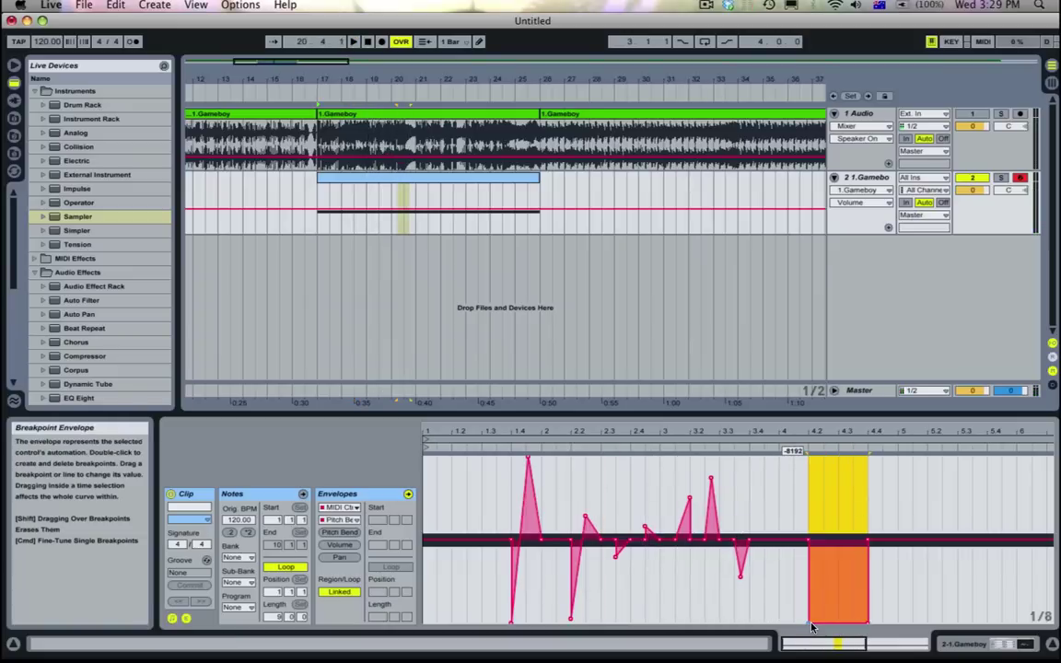
pyautogui.moveTo(812, 627); pyautogui.dragTo(854, 567)
pyautogui.press('super+z')
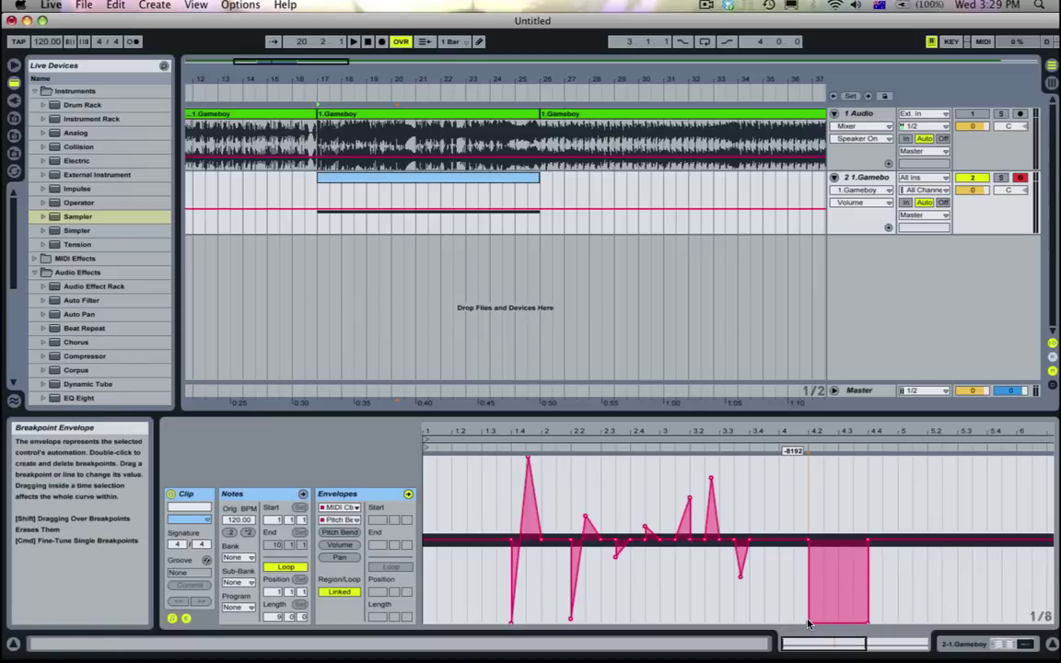
pyautogui.moveTo(809, 625); pyautogui.dragTo(833, 582)
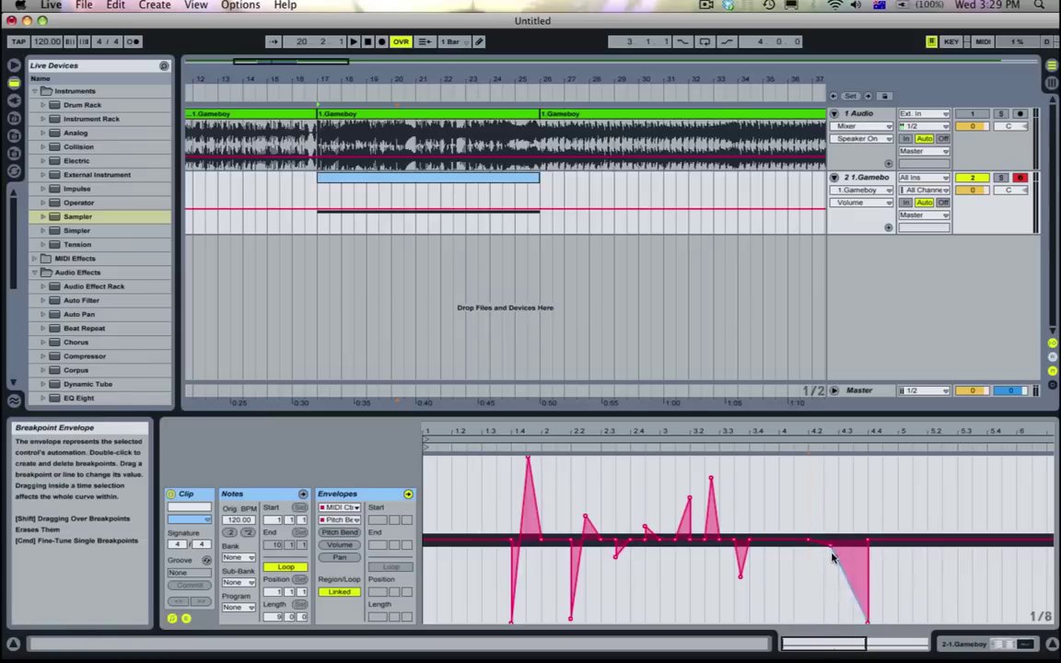
pyautogui.moveTo(854, 558); pyautogui.dragTo(828, 547)
pyautogui.press('space')
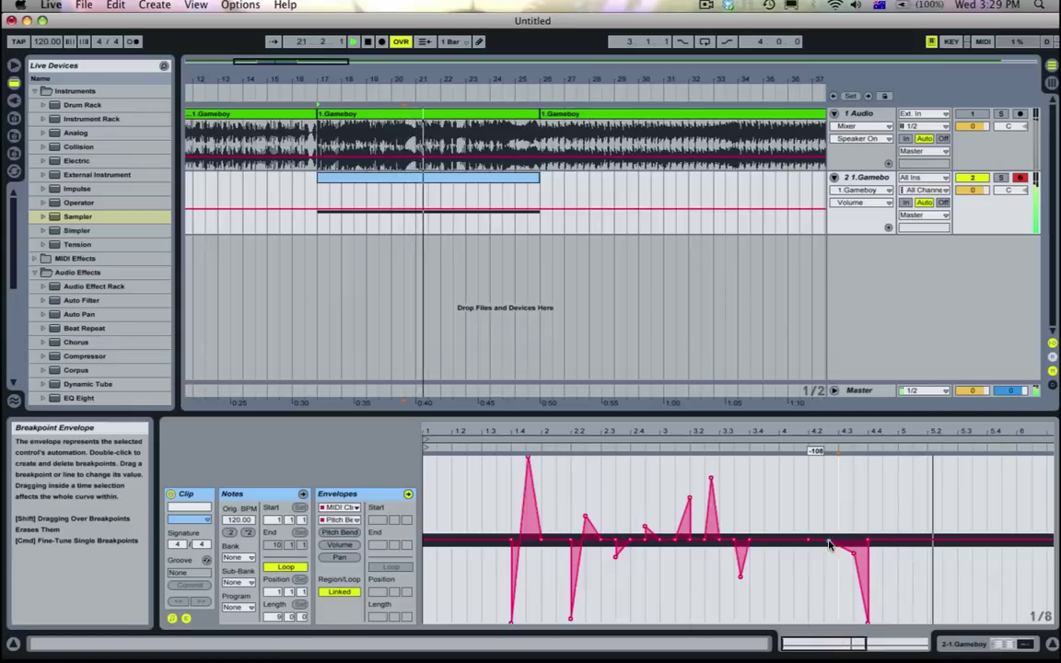
# Open the MIDI track's Sampler, look at its Zone editor, and show the Sample settings.
pyautogui.doubleClick(851, 175)
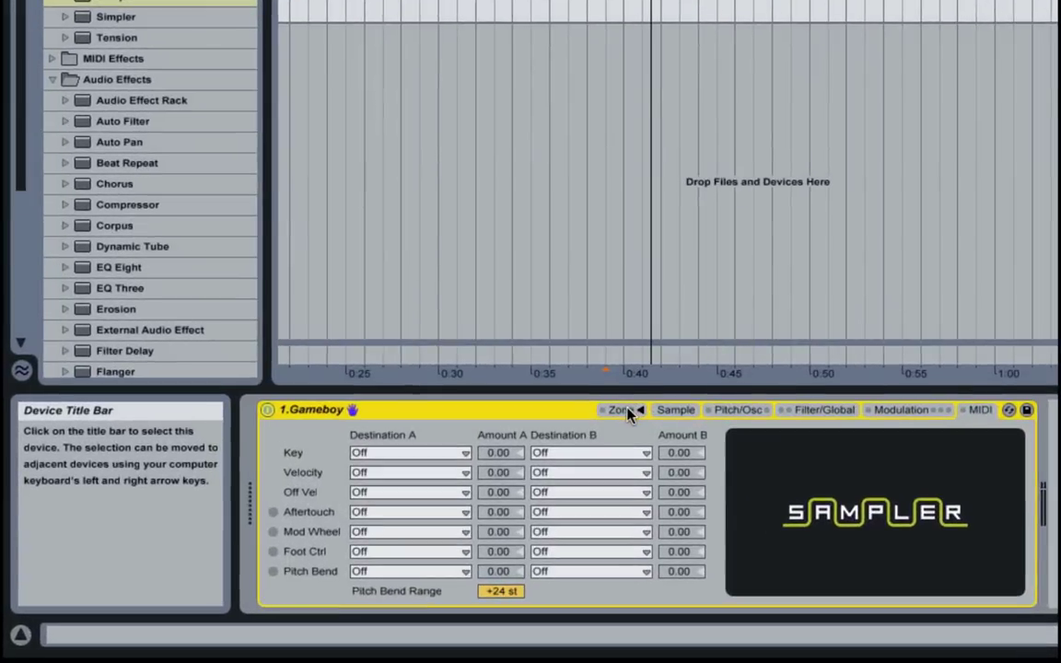
pyautogui.click(417, 493)
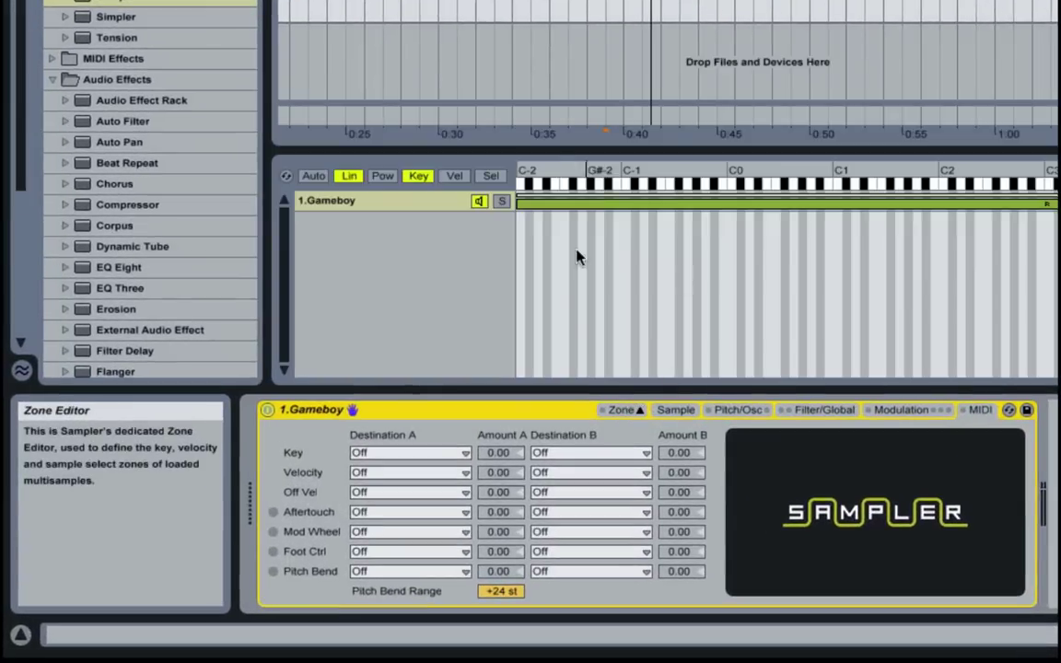
pyautogui.click(633, 414)
pyautogui.click(663, 410)
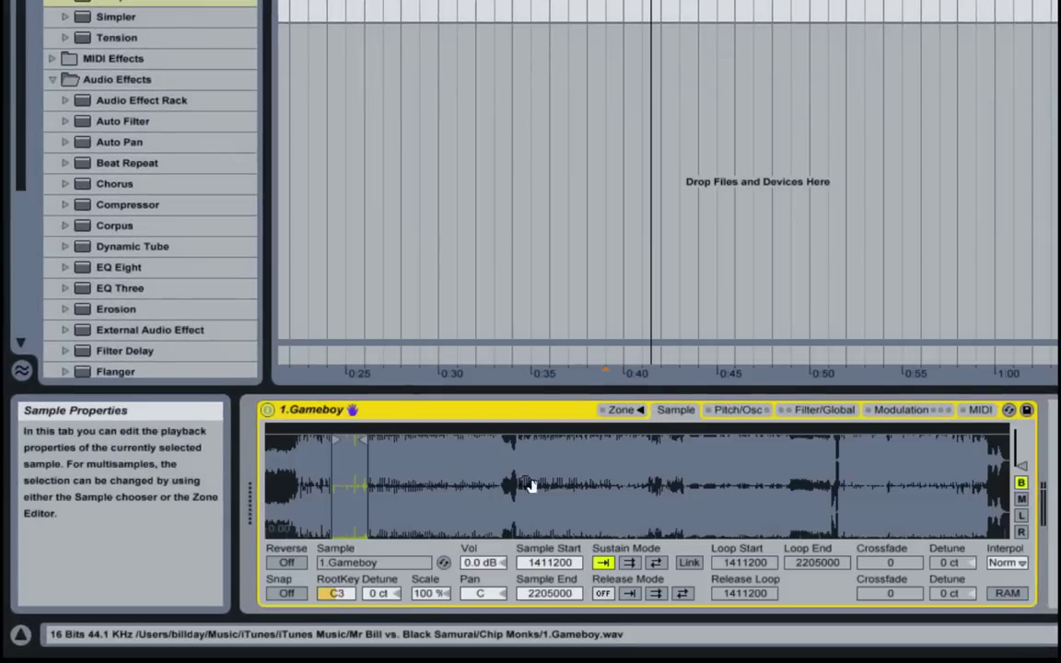
# Try reversed playback of the Gameboy sample in the Sampler, and turn Reverse back off.
pyautogui.click(288, 563)
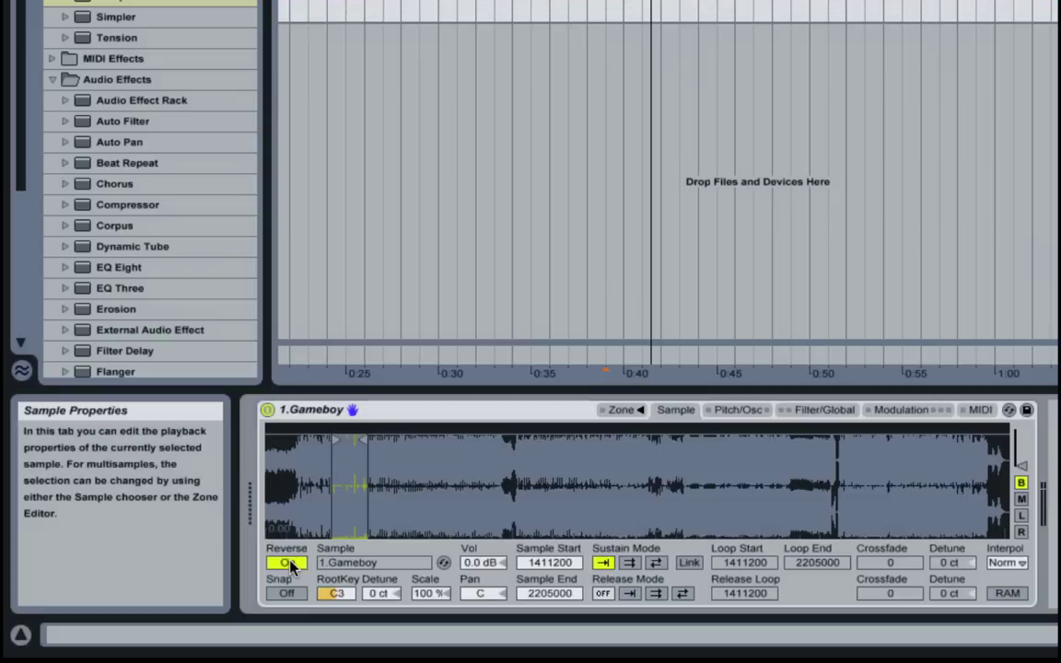
pyautogui.moveTo(355, 459); pyautogui.dragTo(587, 458)
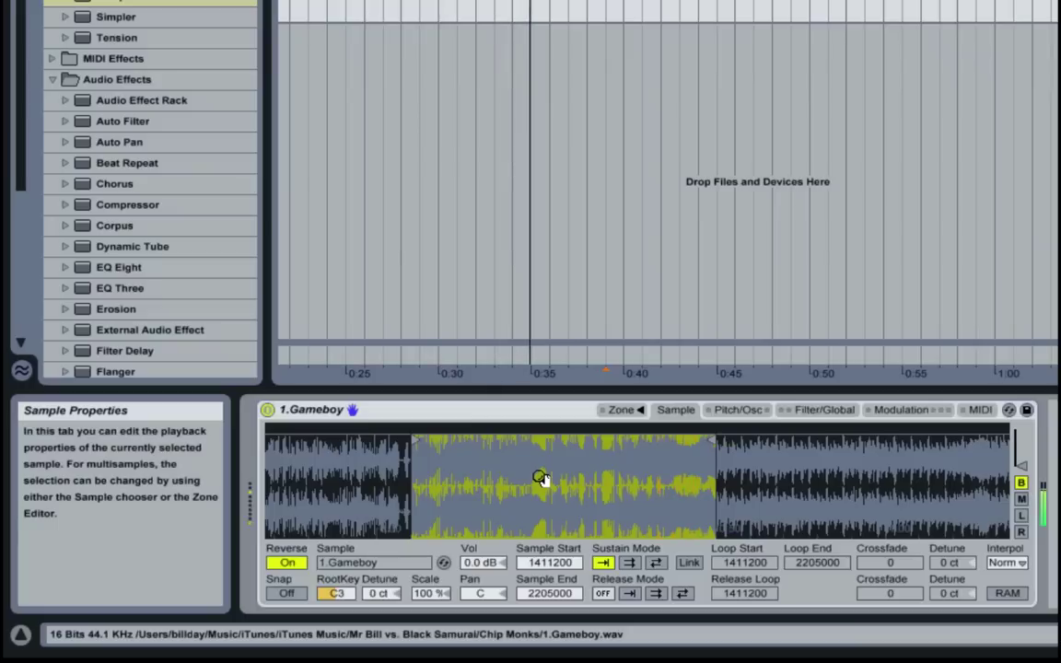
pyautogui.click(286, 562)
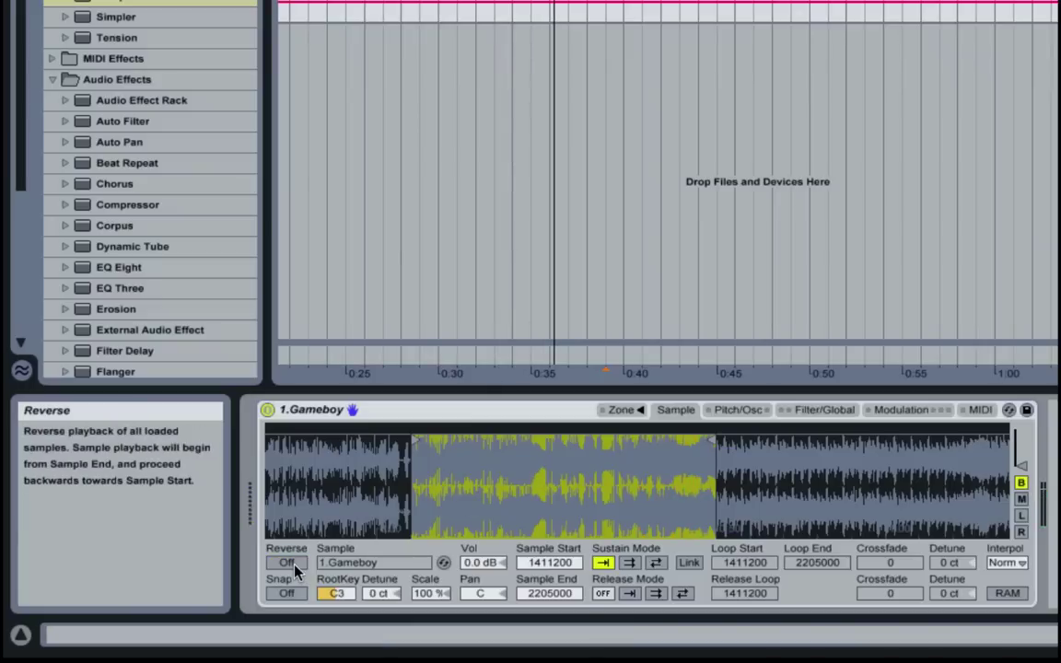
# Try the Sampler's forward loop and no-loop sustain modes, and set Sustain Mode to Loop Back and Forth.
pyautogui.click(628, 563)
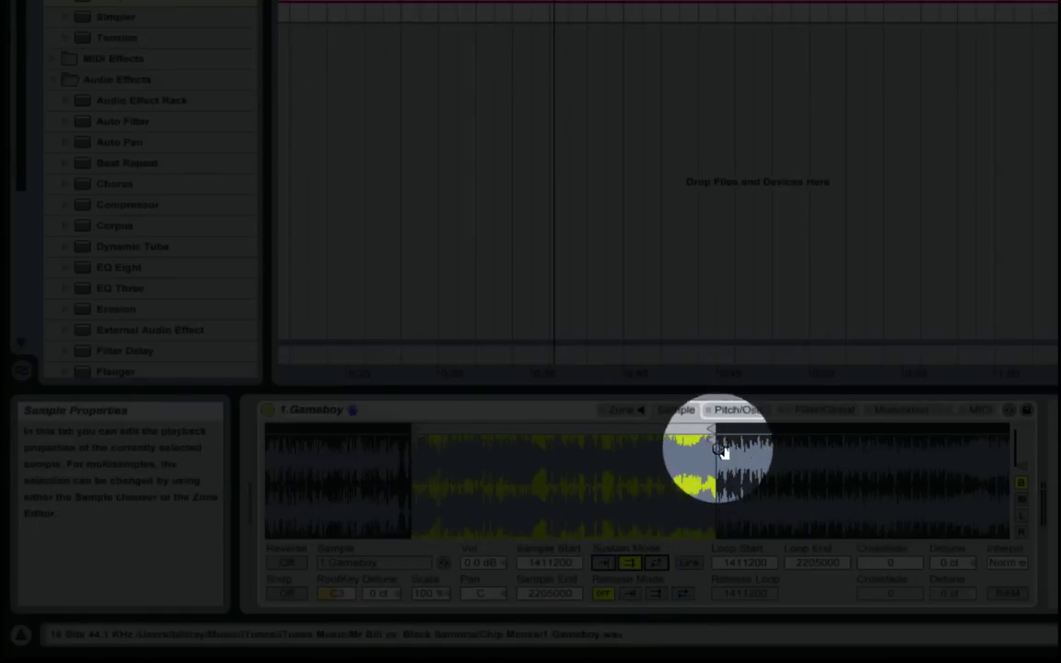
pyautogui.click(602, 563)
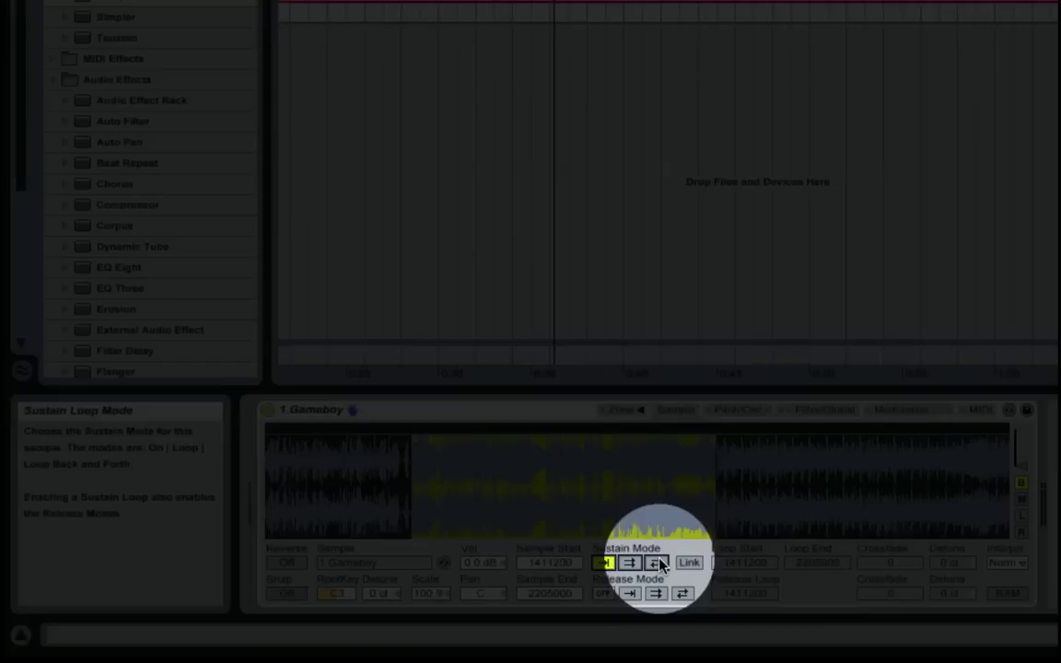
pyautogui.click(655, 563)
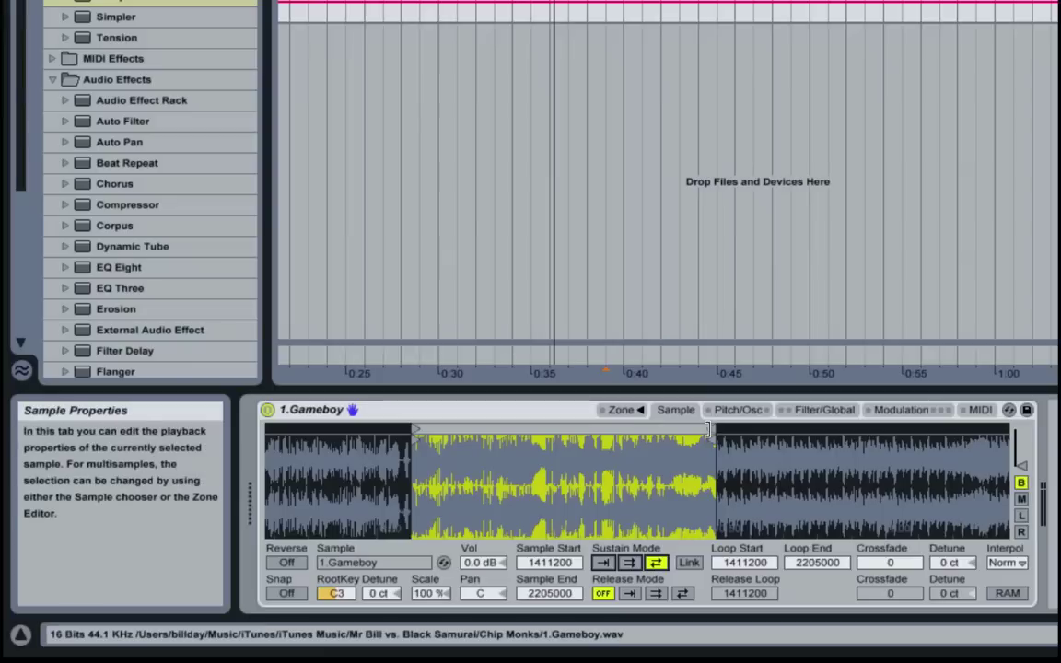
# Try a shorter sustain loop ending at 1557609 in back-and-forth and forward modes, and undo the changes.
pyautogui.moveTo(708, 429)
pyautogui.mouseDown()
pyautogui.moveTo(465, 431)
pyautogui.moveTo(426, 465)
pyautogui.mouseUp()
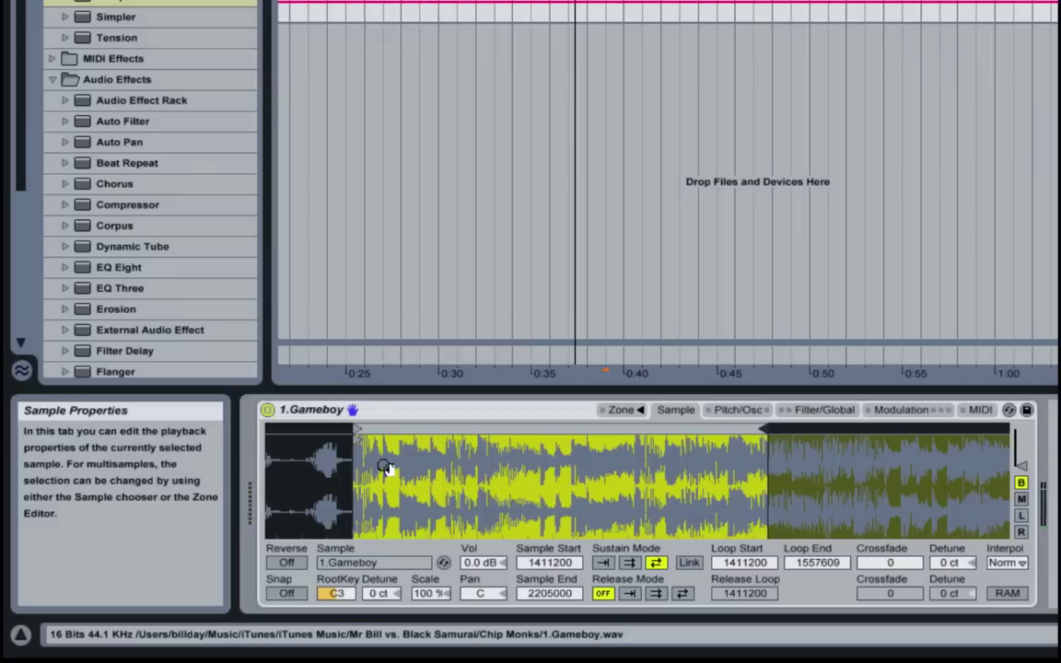
pyautogui.press('super+z')
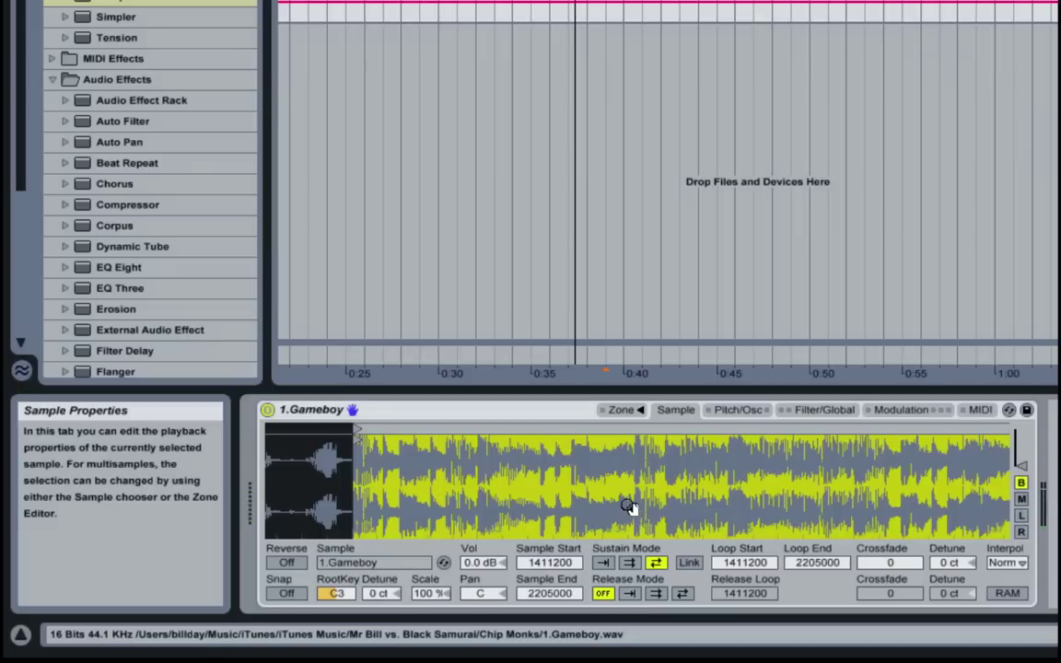
pyautogui.moveTo(628, 506); pyautogui.dragTo(629, 564)
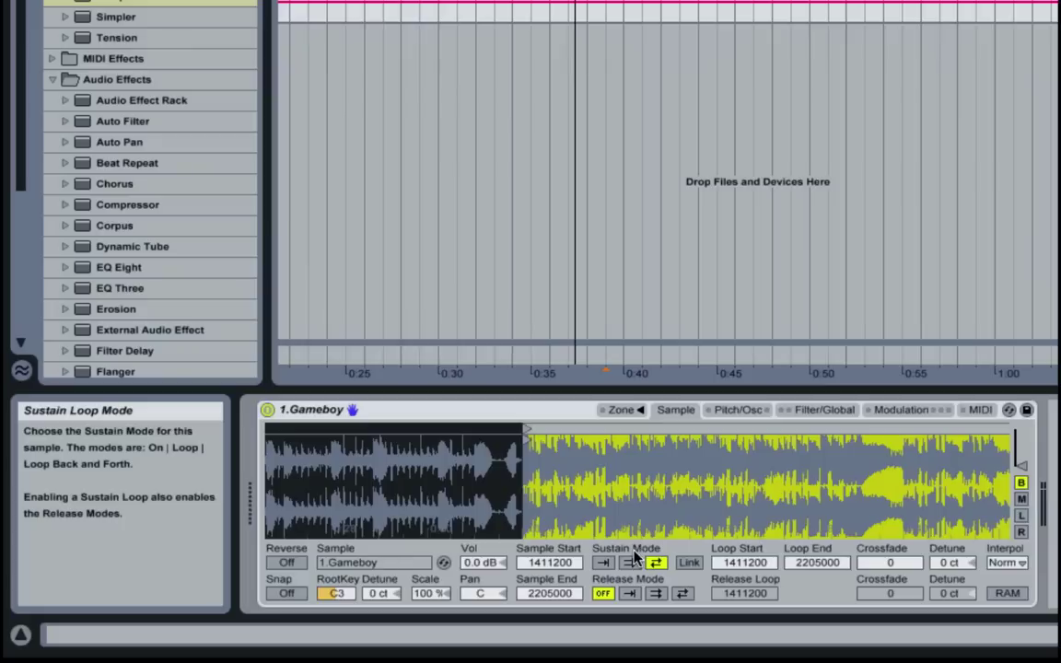
pyautogui.hotkey('ctrl', 'z')
pyautogui.click(629, 563)
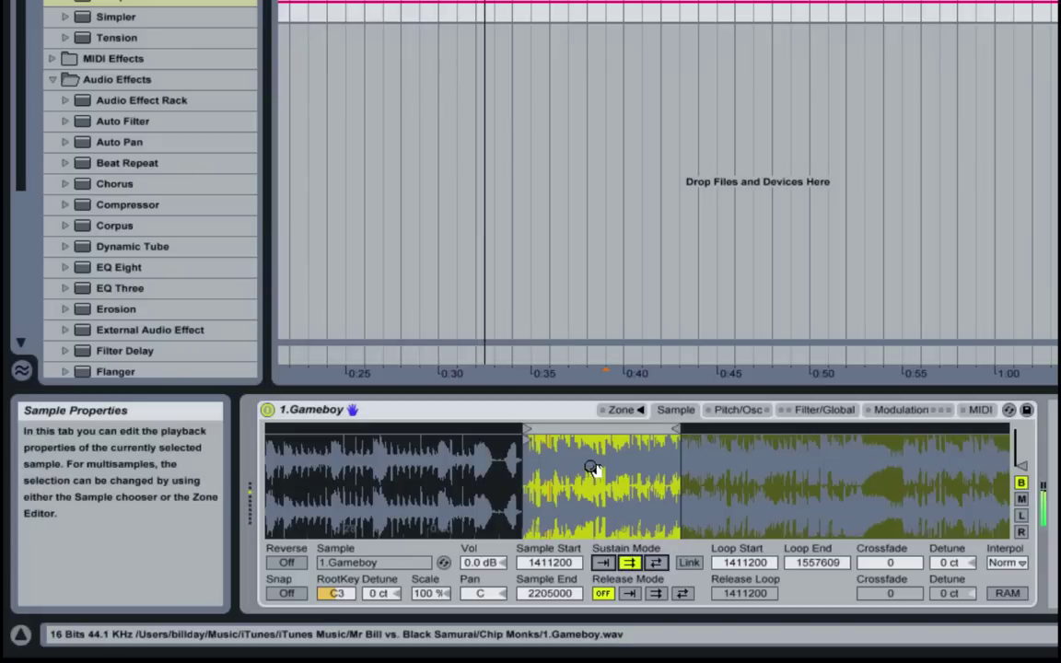
pyautogui.moveTo(592, 431); pyautogui.dragTo(590, 468)
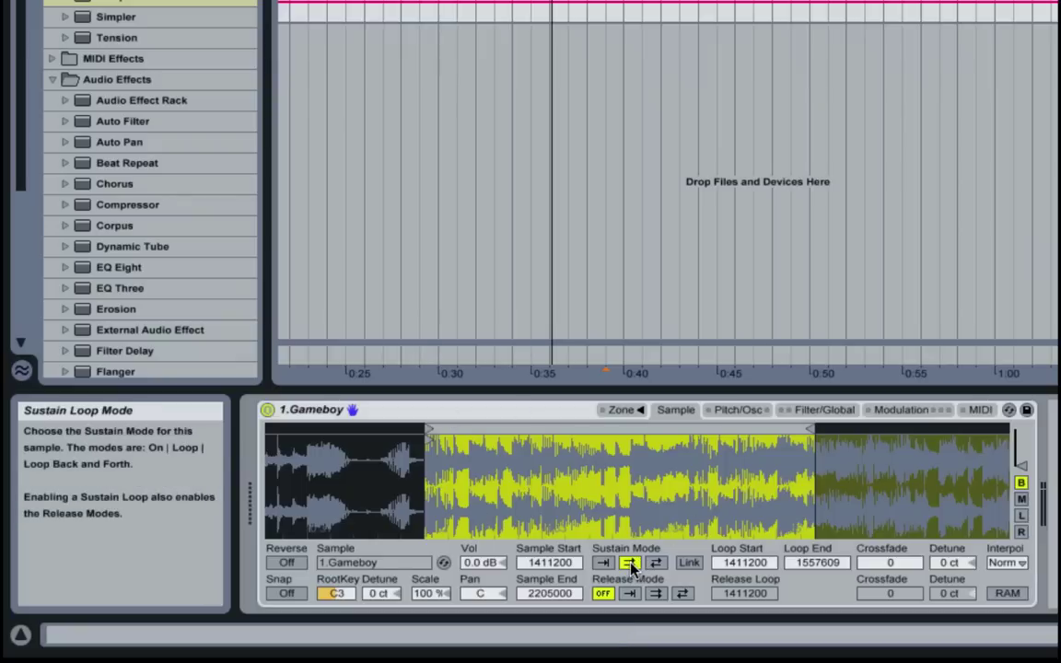
pyautogui.press('super+z')
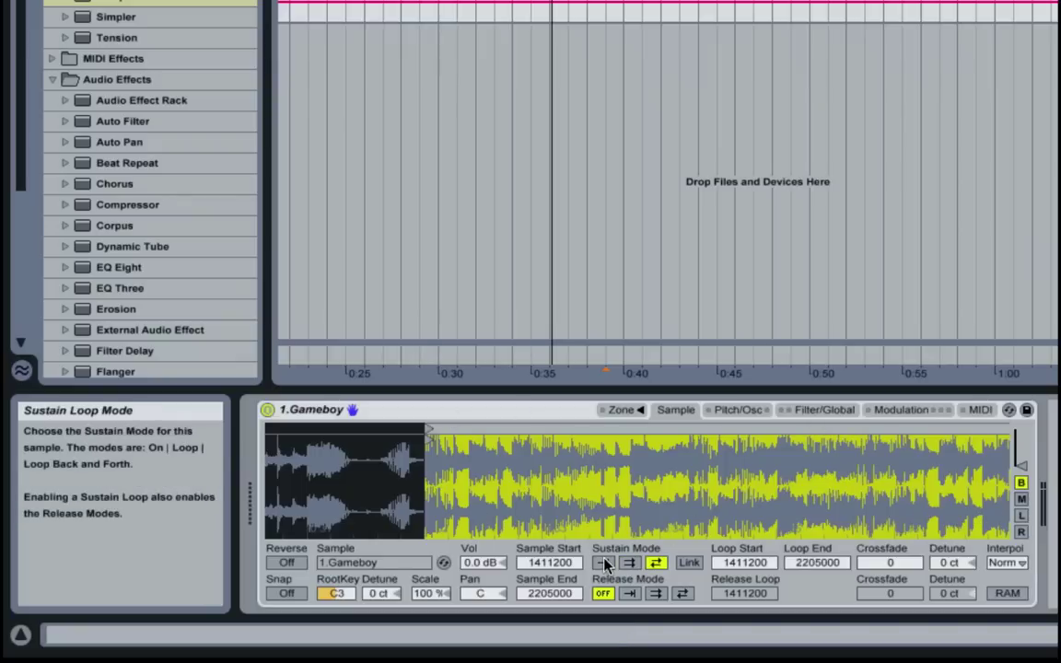
pyautogui.moveTo(651, 514); pyautogui.dragTo(577, 478)
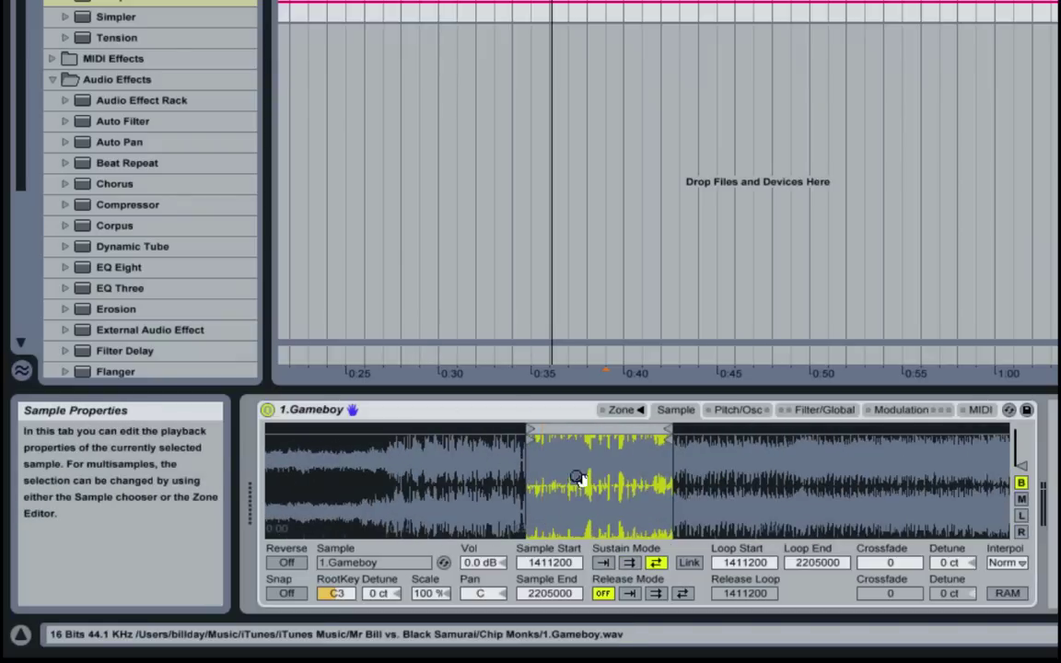
# Enable the Sampler's modulation oscillator, set its type to Sq 64, and raise its volume to -17 dB.
pyautogui.click(728, 412)
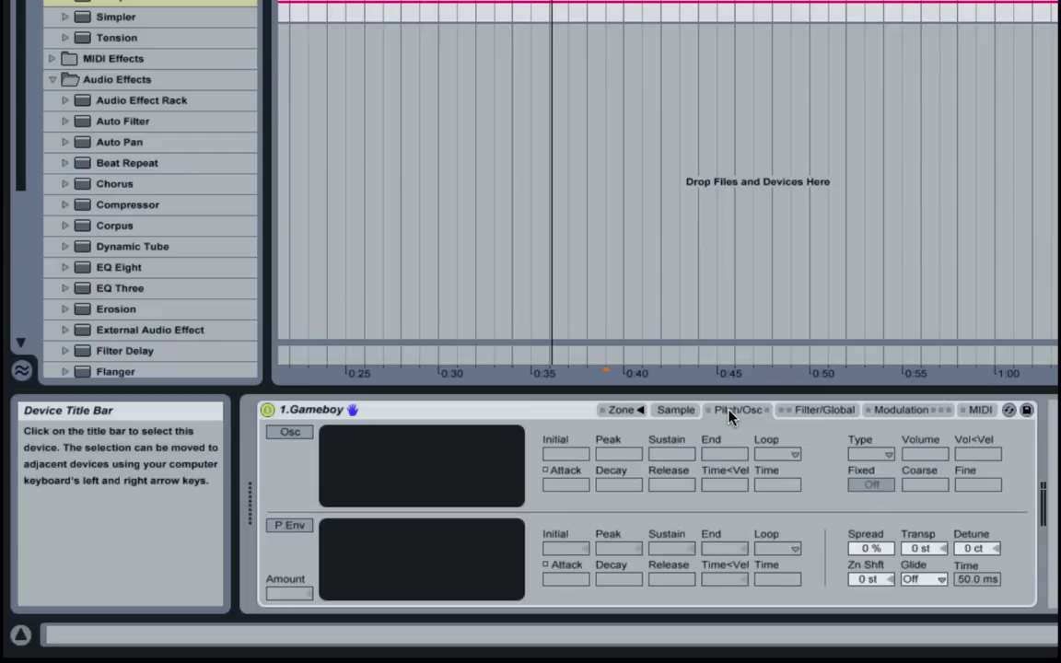
pyautogui.click(288, 433)
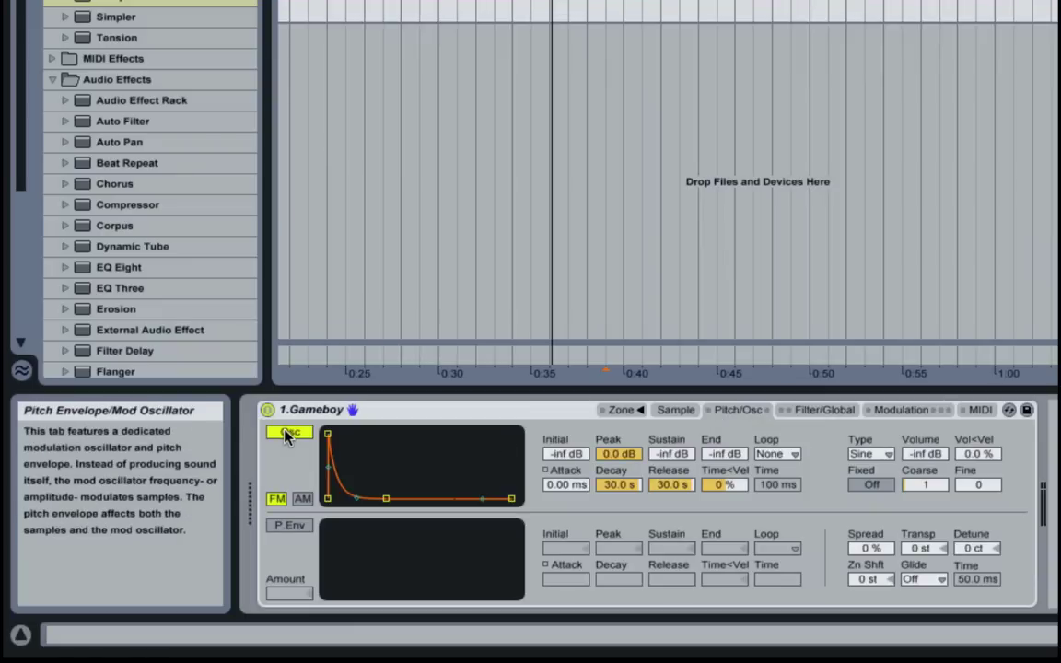
pyautogui.click(889, 460)
pyautogui.click(865, 388)
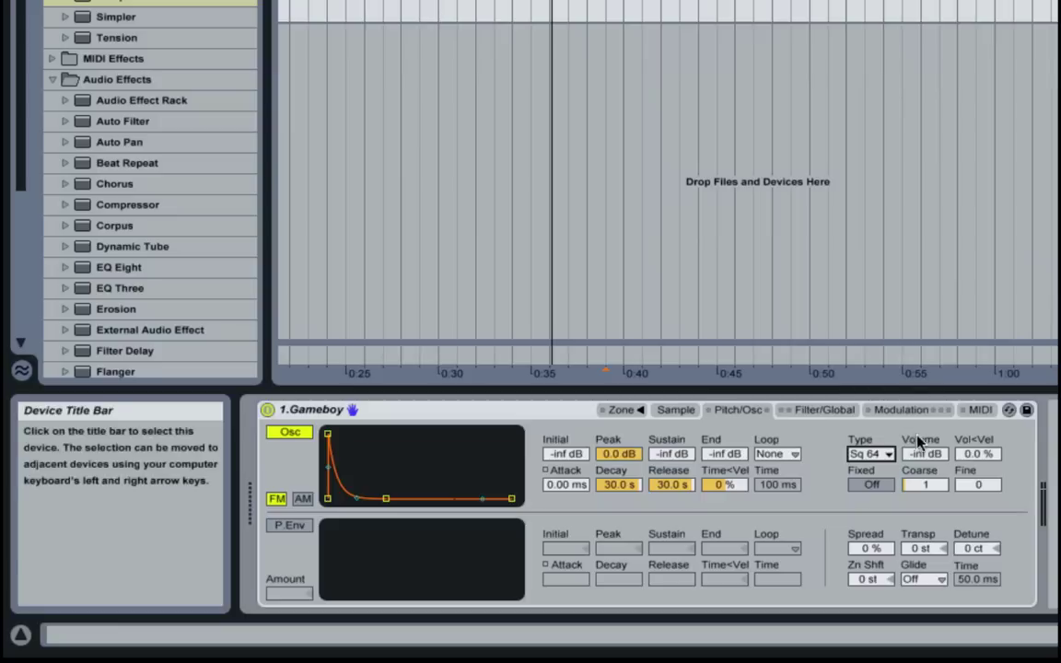
pyautogui.moveTo(925, 454); pyautogui.dragTo(924, 419)
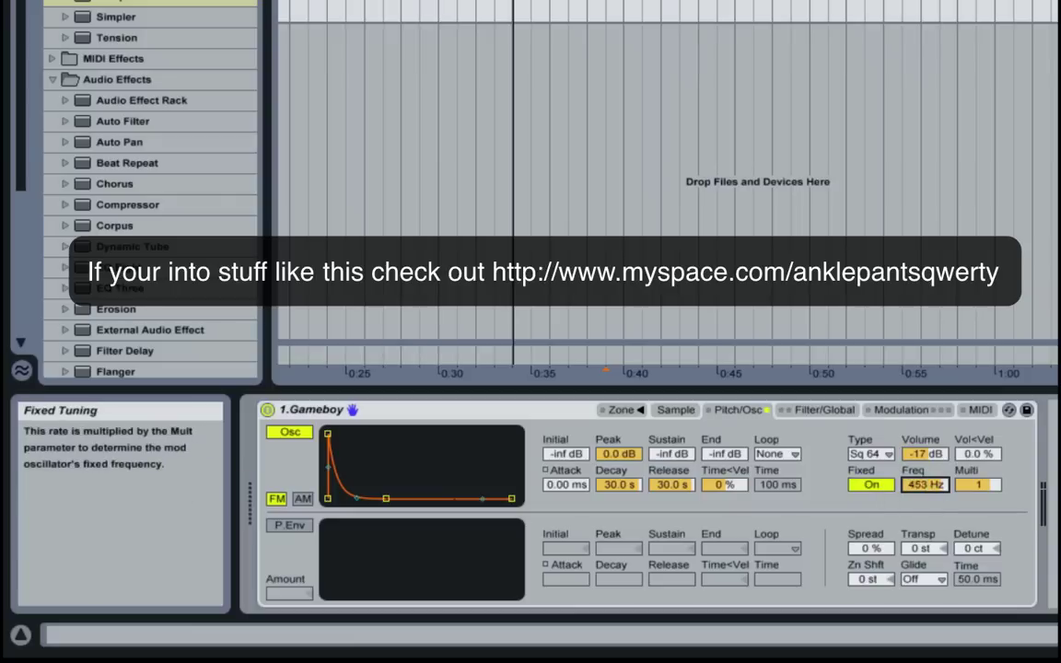
# Set the modulation oscillator's fixed frequency to 1.00 kHz and compare the sound with the oscillator off and on.
pyautogui.moveTo(935, 489); pyautogui.dragTo(921, 455)
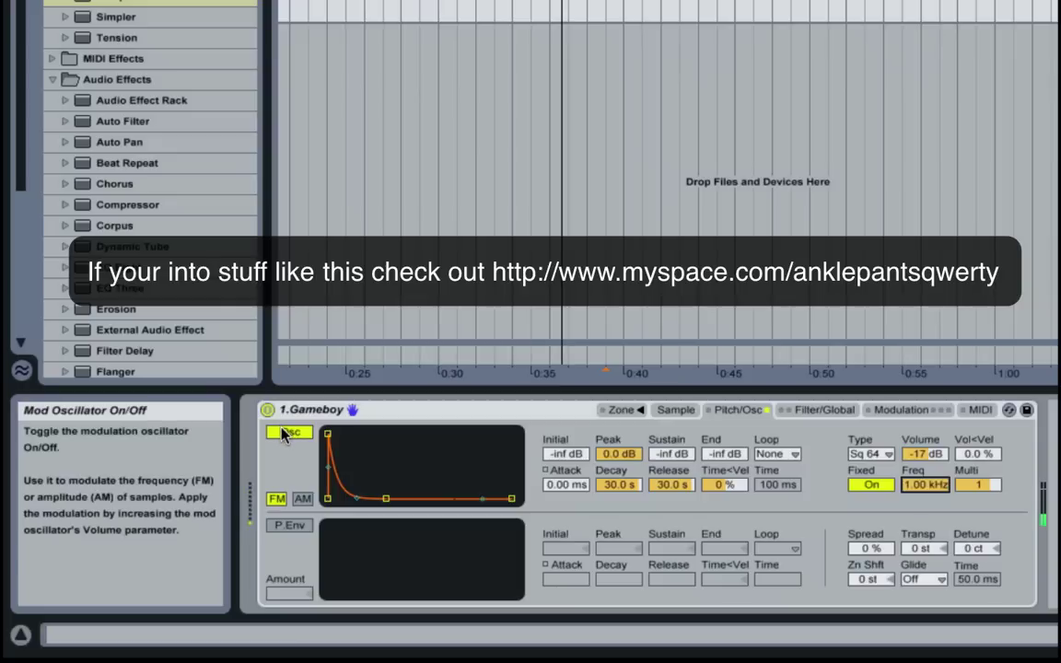
pyautogui.click(284, 432)
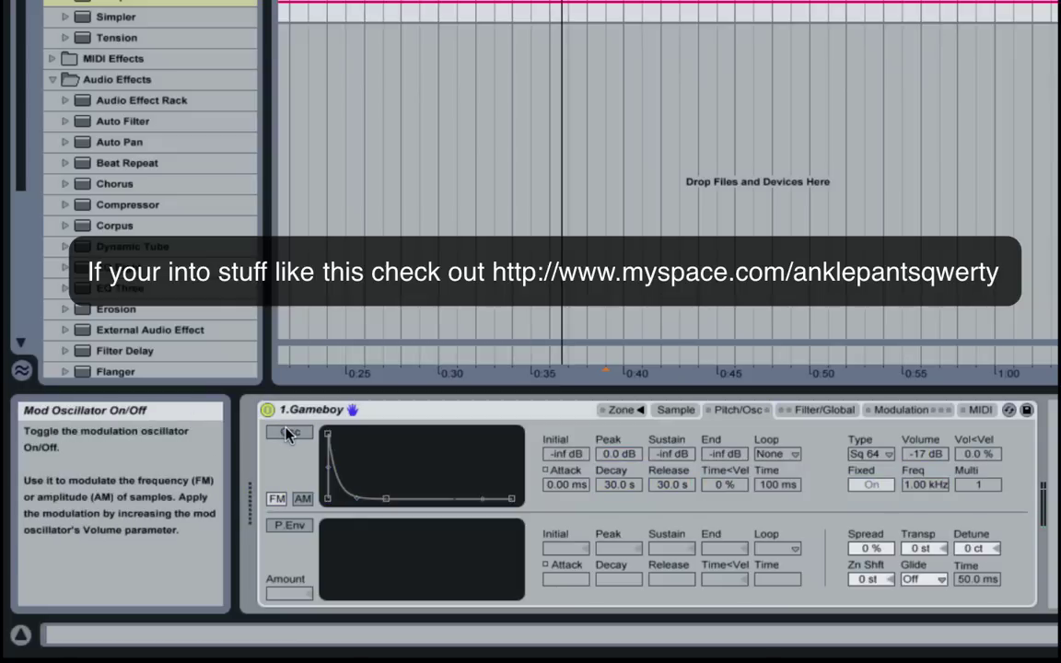
pyautogui.click(287, 433)
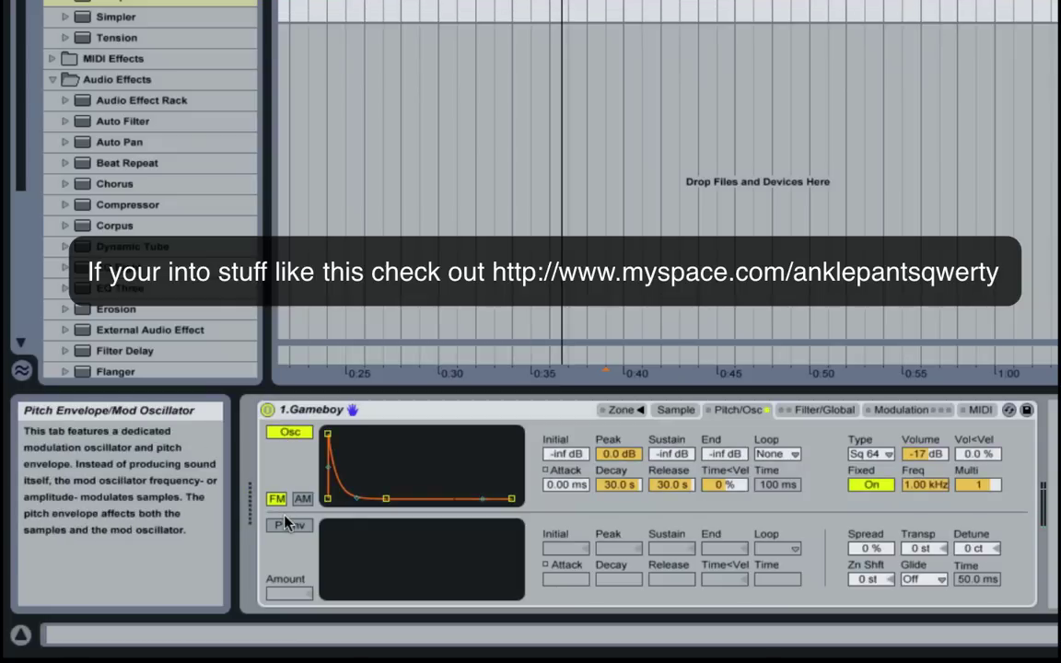
# Try a pitch envelope with -83 % sustain, 33.6 s decay and +41 st amount, and switch off the envelope and oscillator.
pyautogui.click(287, 524)
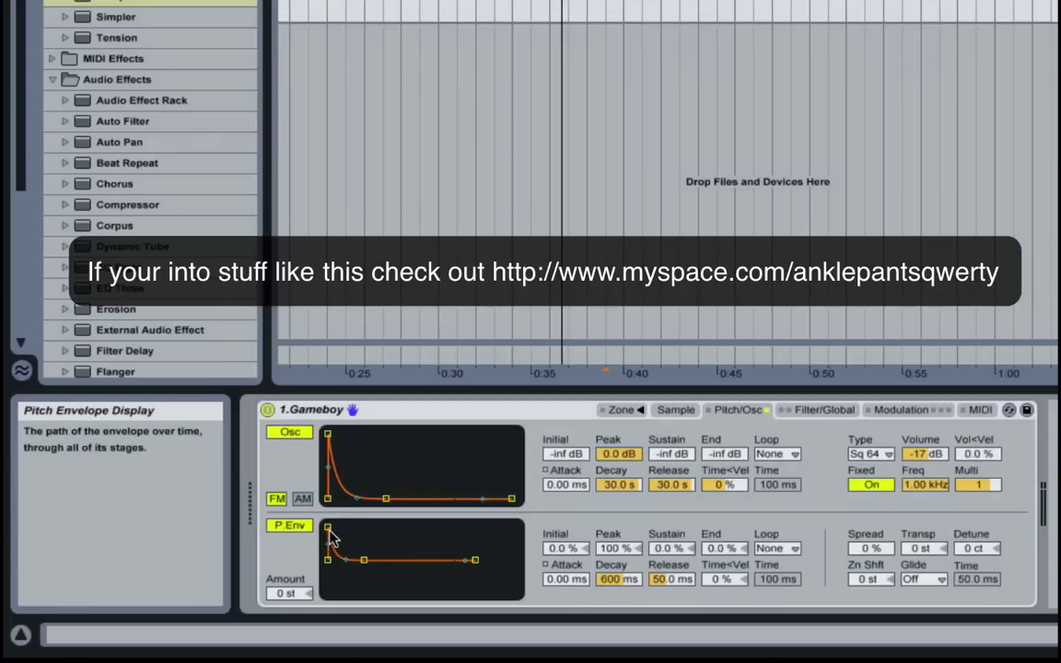
pyautogui.moveTo(363, 559); pyautogui.dragTo(388, 589)
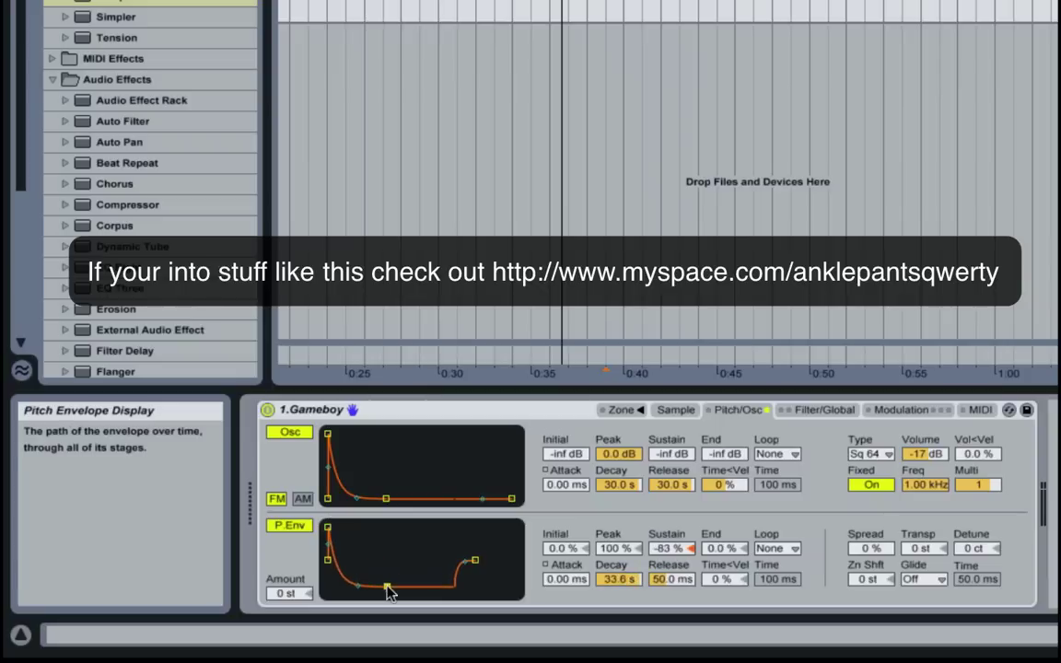
pyautogui.moveTo(309, 594)
pyautogui.mouseDown()
pyautogui.moveTo(310, 580)
pyautogui.moveTo(295, 594)
pyautogui.mouseUp()
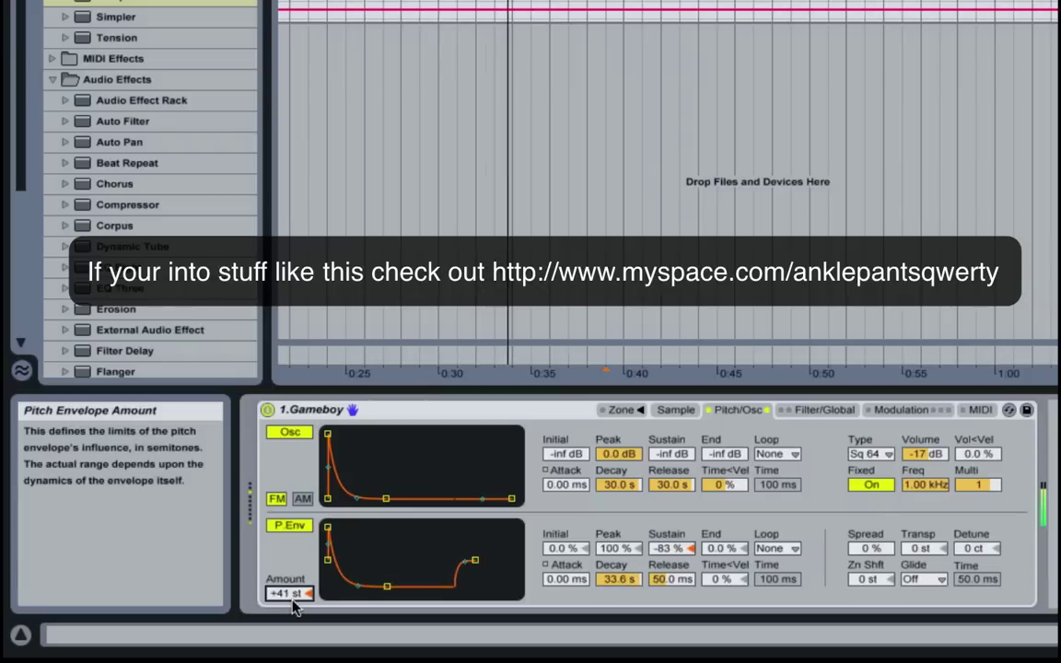
pyautogui.click(283, 532)
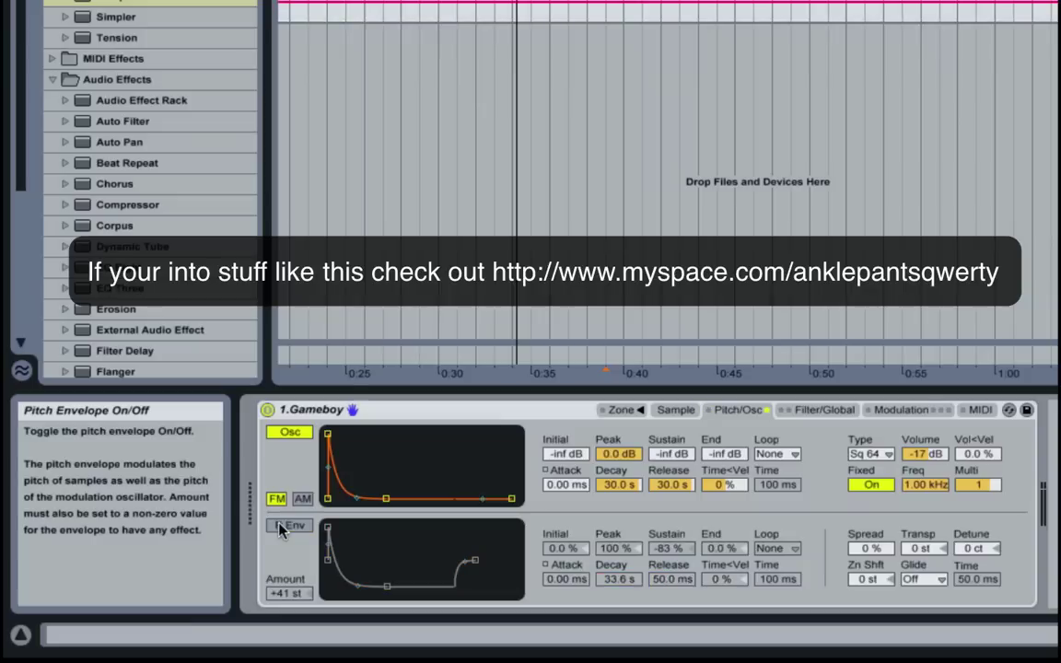
pyautogui.click(290, 432)
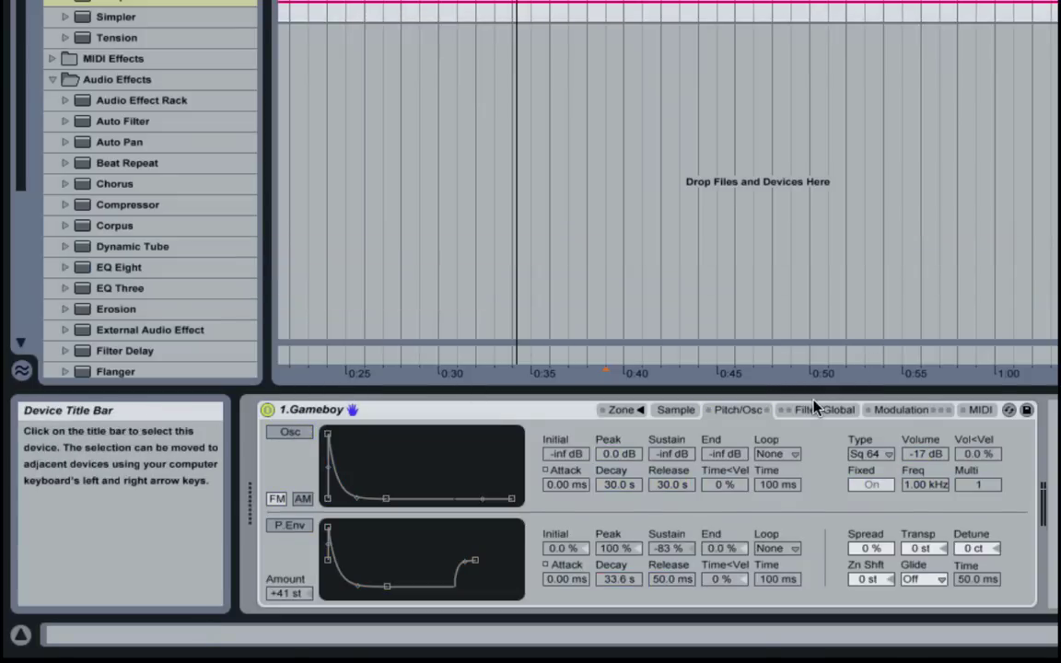
# Enable the Sampler's filter and set its frequency to 674 Hz, resonance to 2.34 and morph to 57 hp/no.
pyautogui.click(817, 408)
pyautogui.click(289, 431)
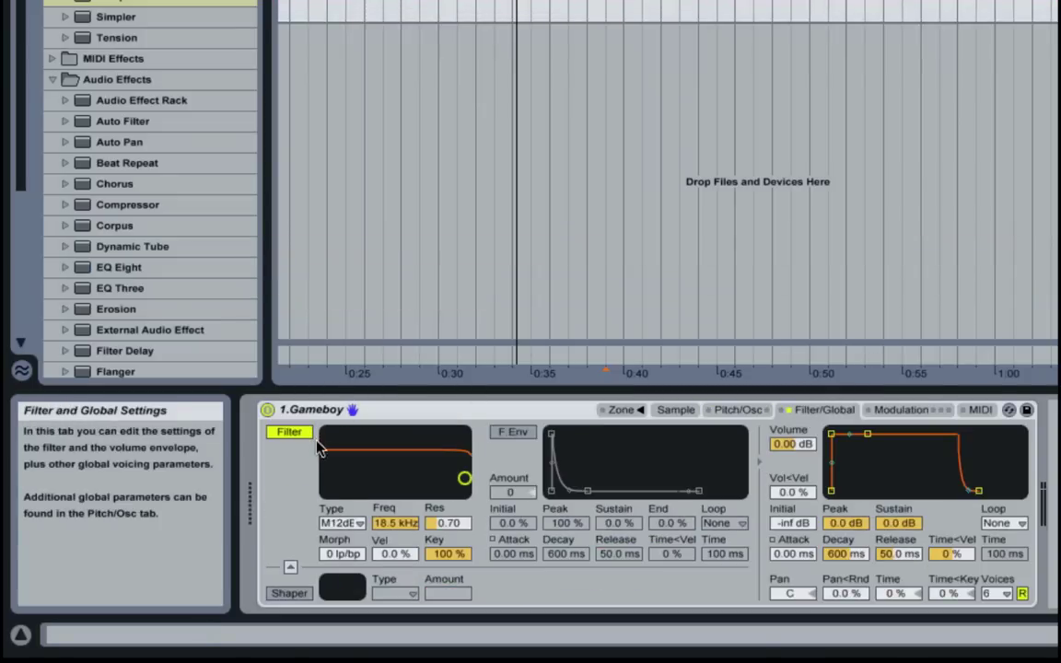
pyautogui.moveTo(394, 523); pyautogui.dragTo(449, 502)
pyautogui.moveTo(396, 525); pyautogui.dragTo(396, 544)
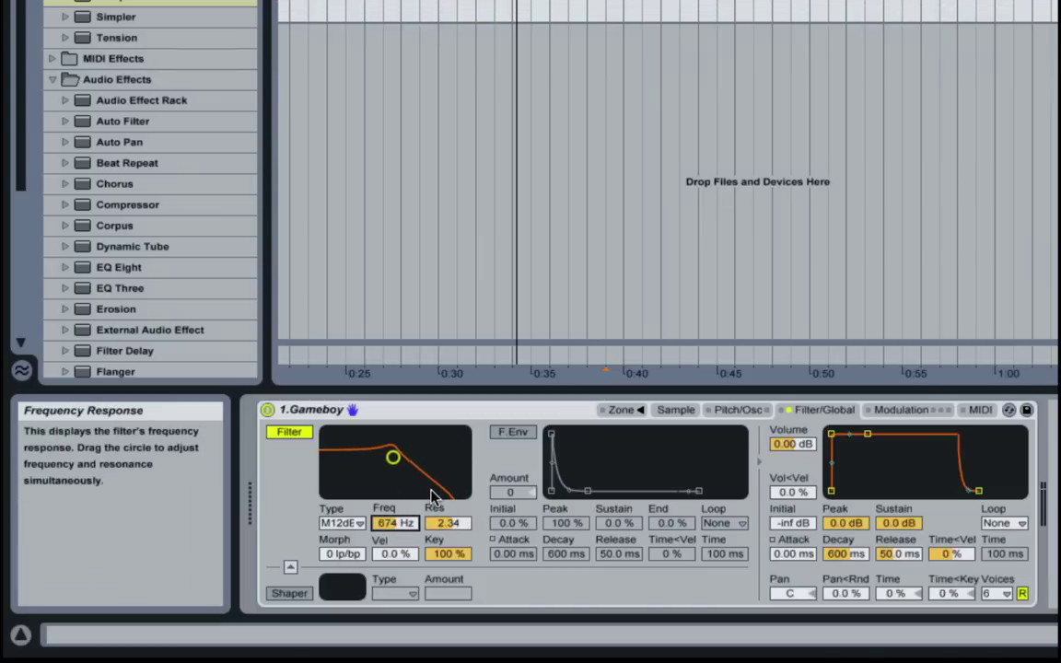
pyautogui.moveTo(341, 553); pyautogui.dragTo(342, 441)
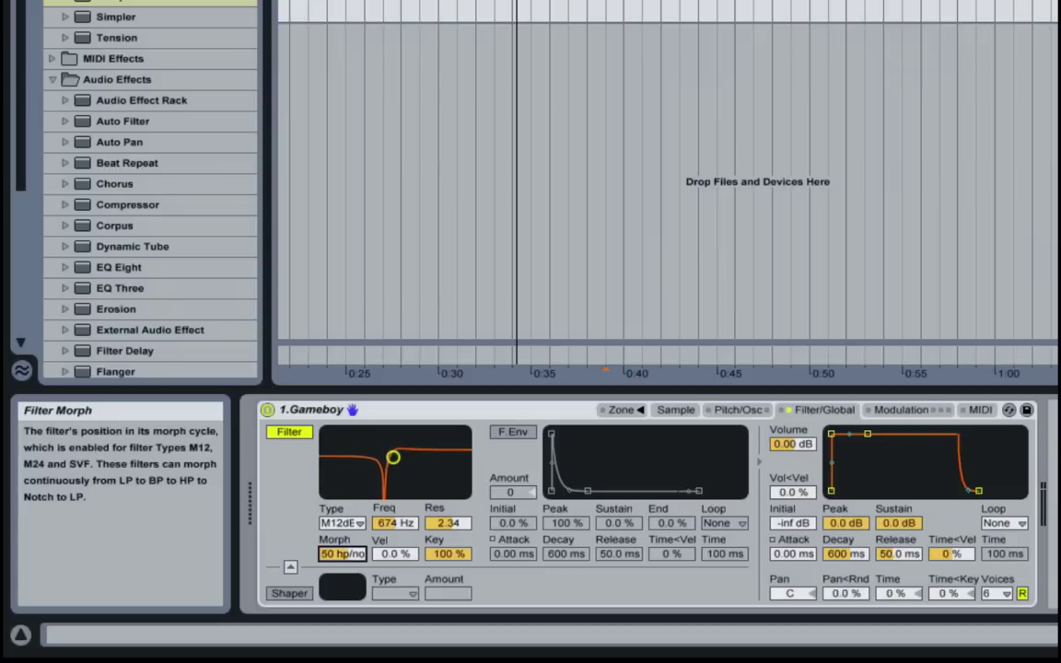
# Enable the Shaper to review its waveshaping types, and switch off both the Shaper and the filter.
pyautogui.click(289, 594)
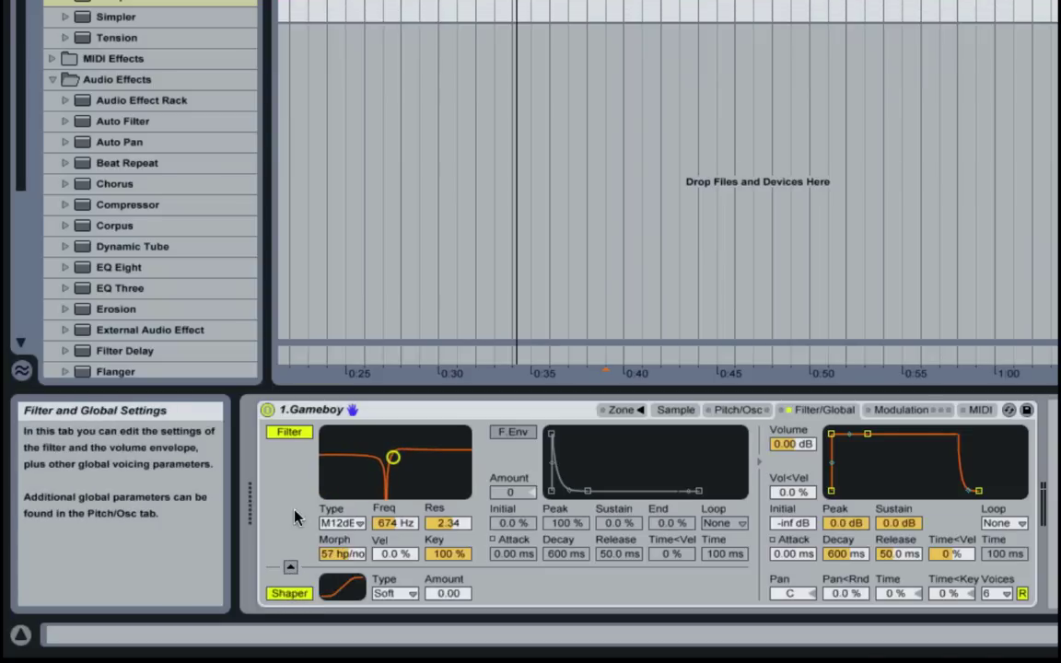
pyautogui.click(290, 566)
pyautogui.click(391, 593)
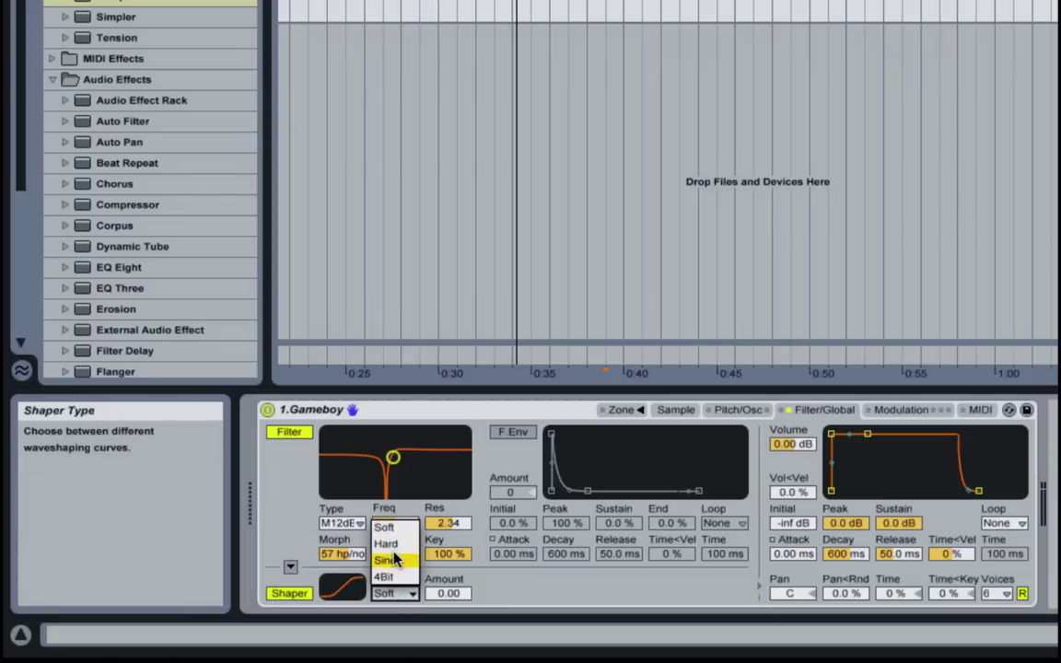
pyautogui.click(444, 576)
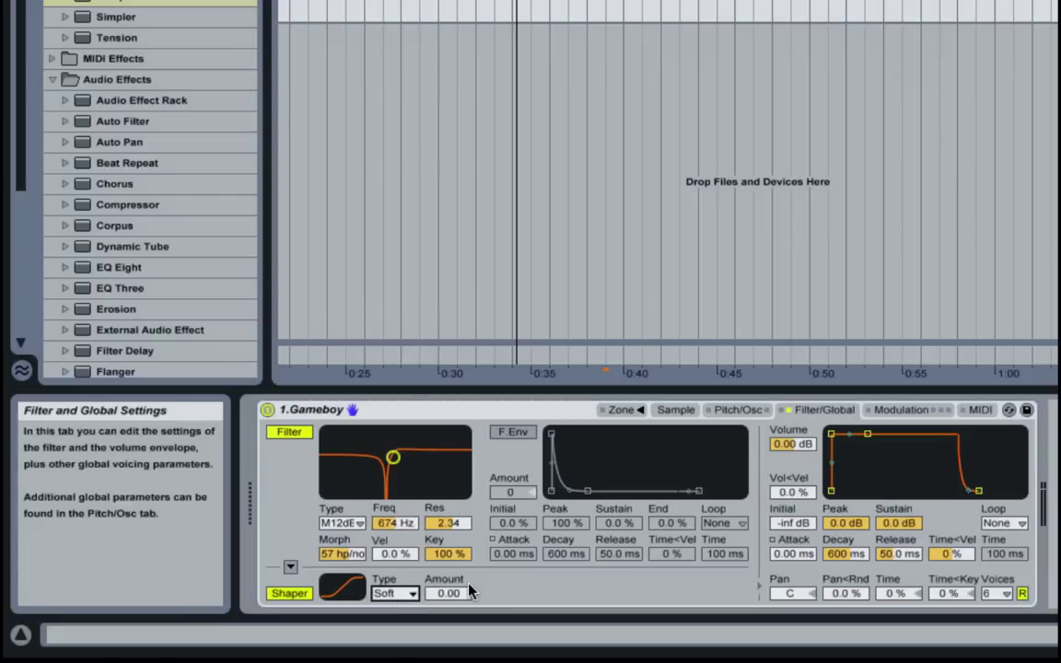
pyautogui.click(292, 594)
pyautogui.click(289, 432)
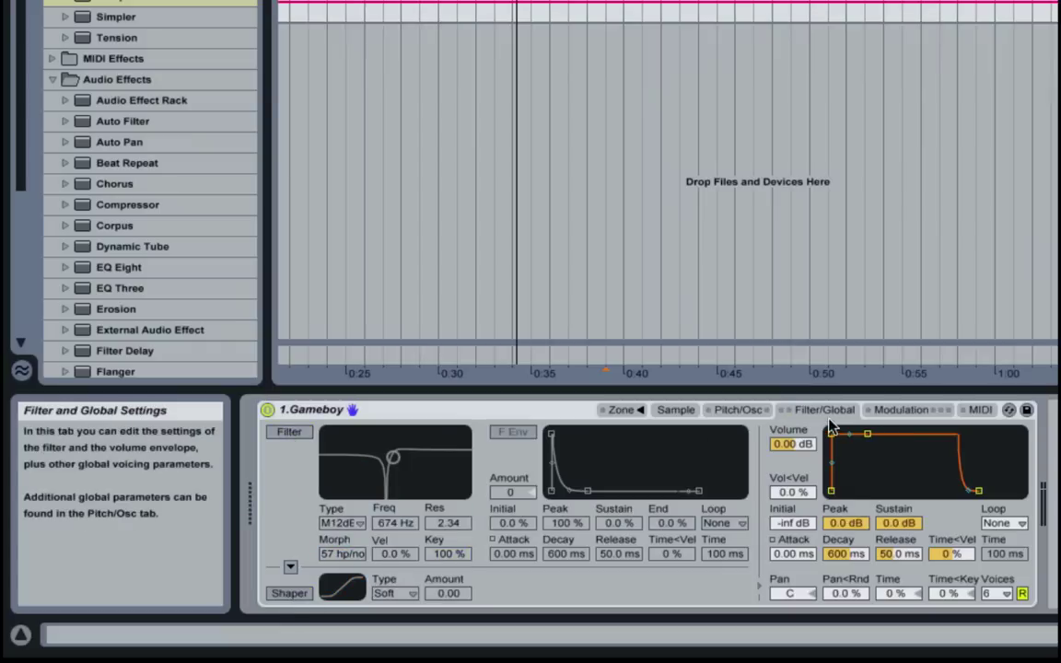
# Examine the Sampler's modulation sources, including the Aux envelope, and its MIDI controller routings.
pyautogui.click(919, 419)
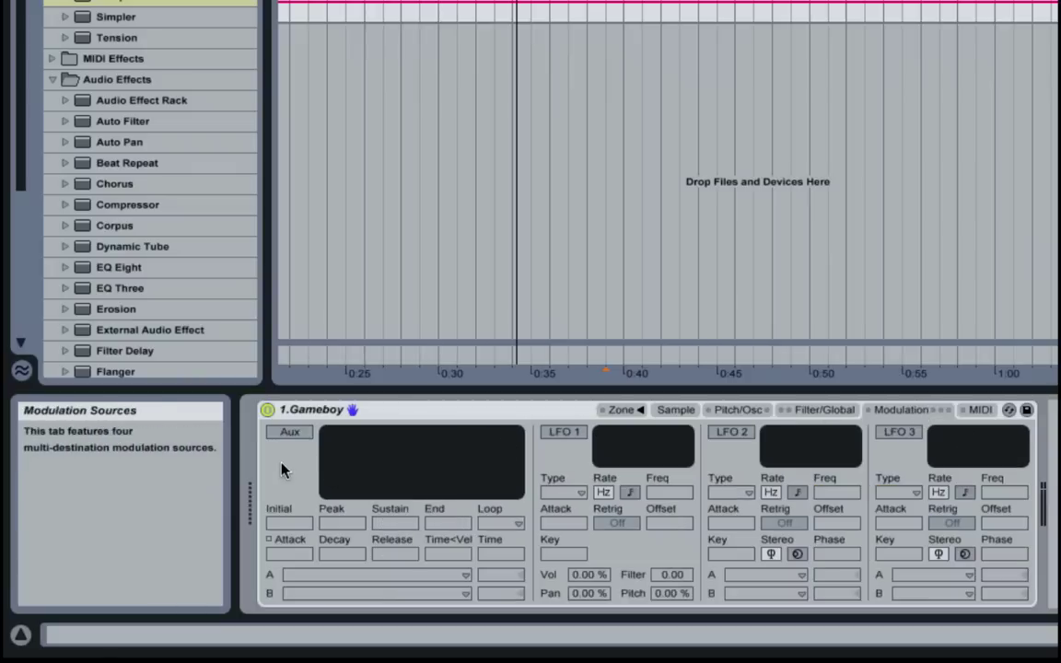
pyautogui.click(286, 432)
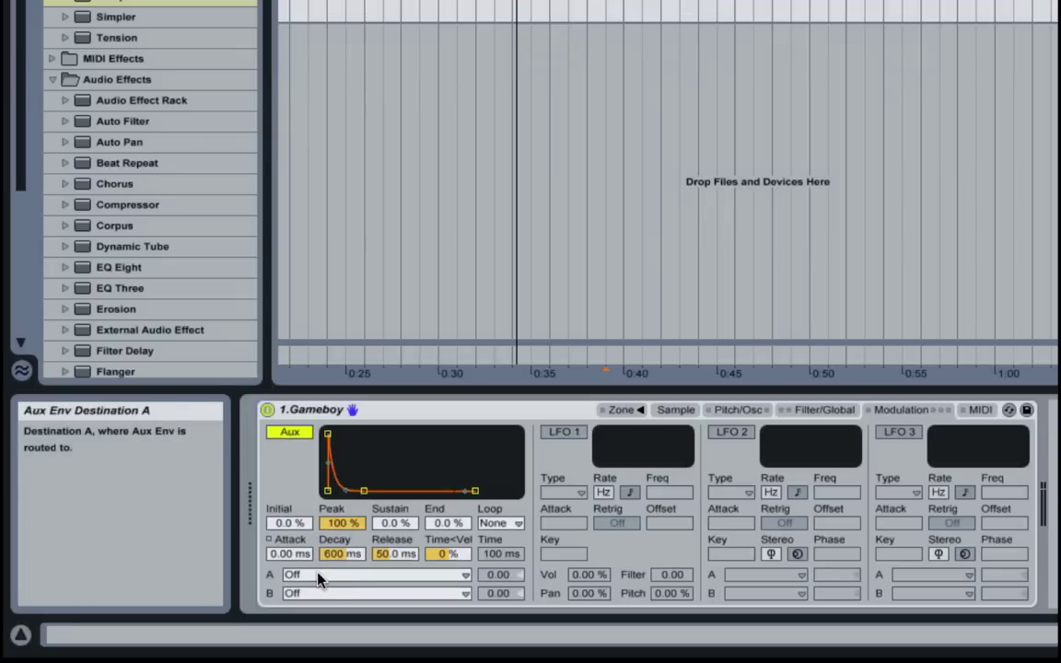
pyautogui.click(286, 433)
pyautogui.click(978, 411)
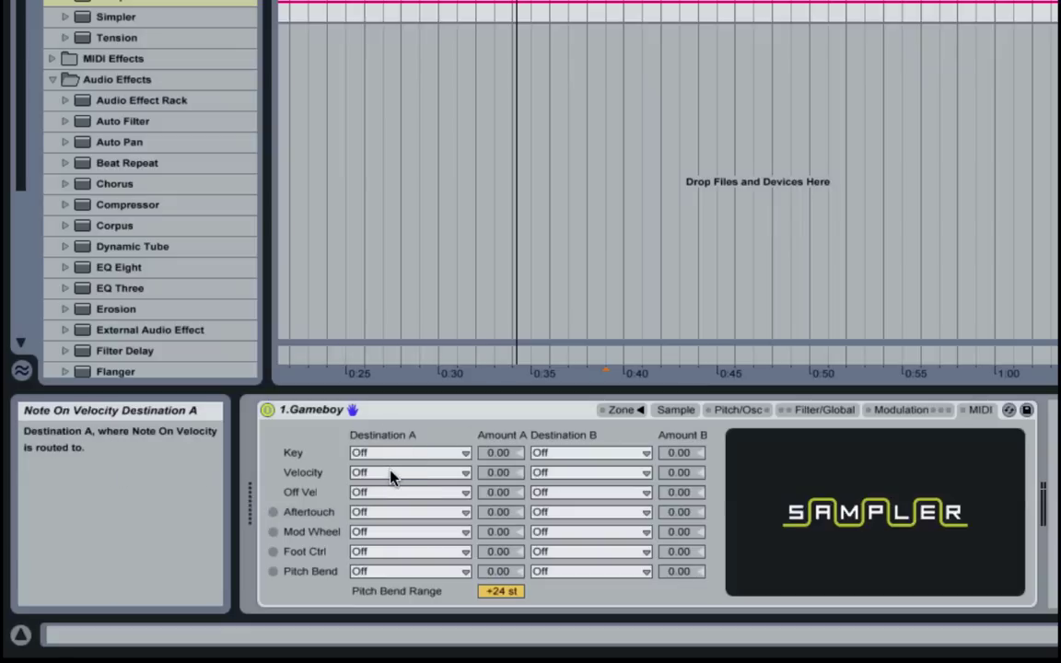
# Open the Gameboy MIDI clip's notes with the velocity editor and lower the C3 note's velocity to 88.
pyautogui.doubleClick(589, 2)
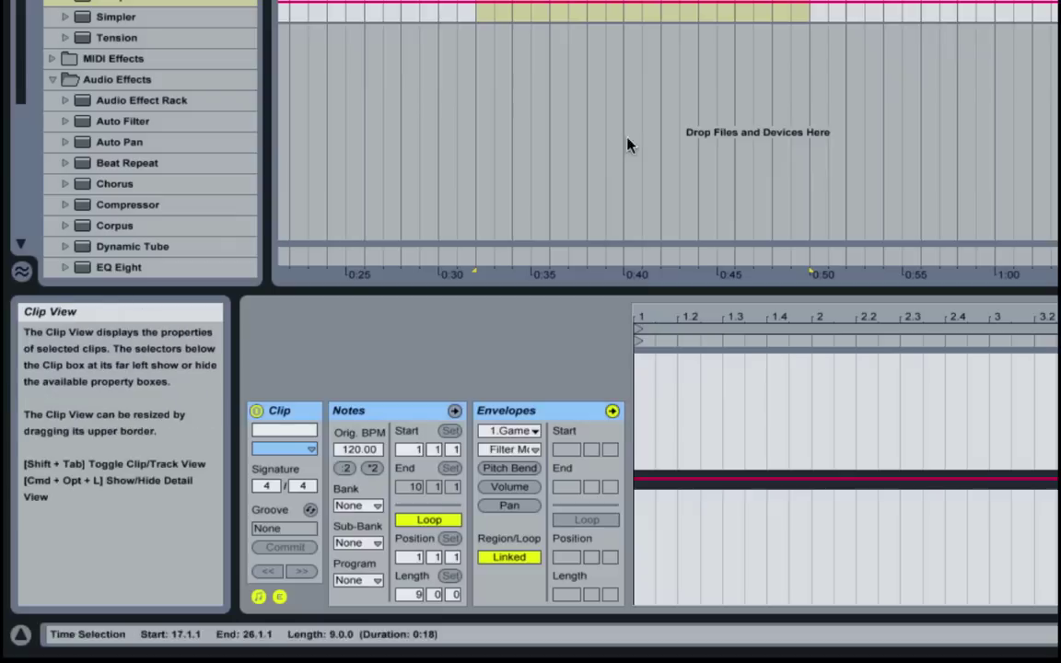
pyautogui.click(397, 419)
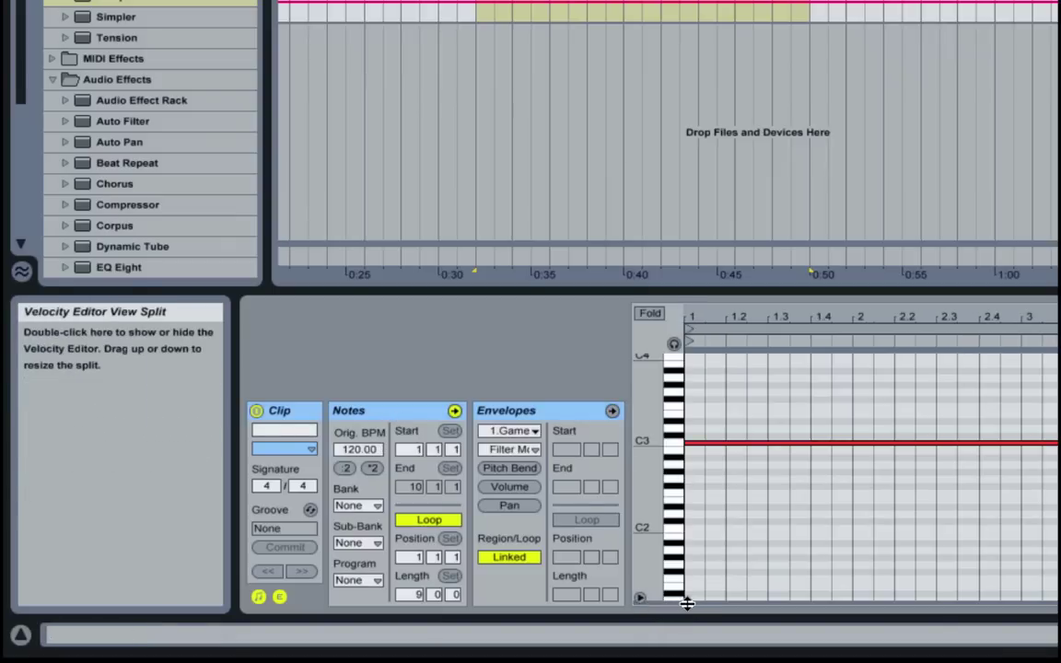
pyautogui.moveTo(686, 603); pyautogui.dragTo(686, 557)
pyautogui.click(686, 557)
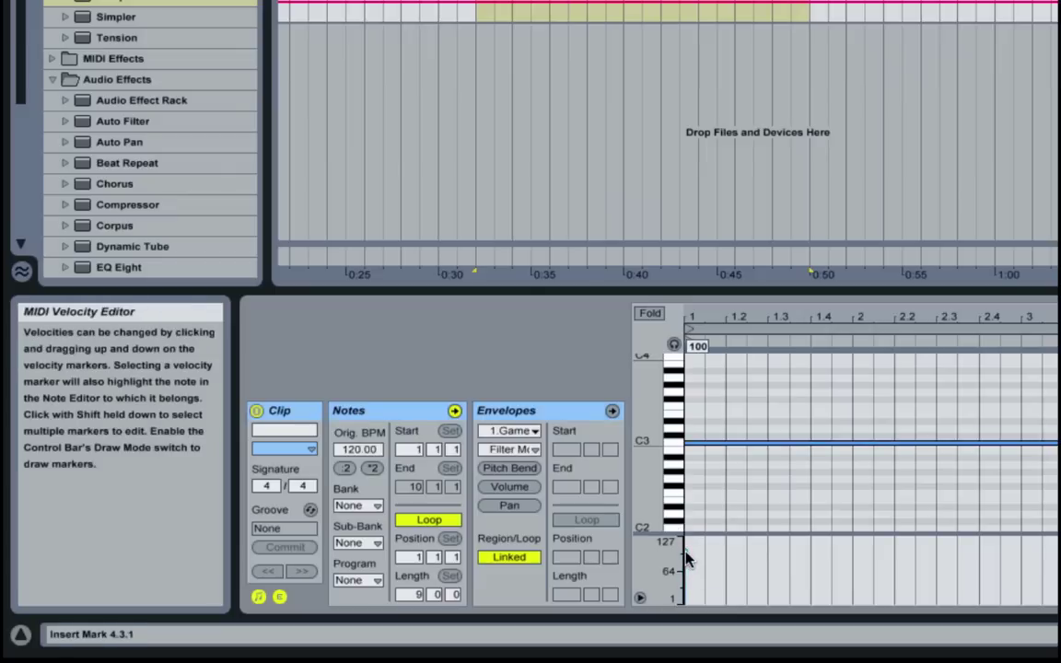
pyautogui.moveTo(686, 557)
pyautogui.mouseDown()
pyautogui.moveTo(687, 598)
pyautogui.moveTo(687, 547)
pyautogui.moveTo(686, 557)
pyautogui.mouseUp()
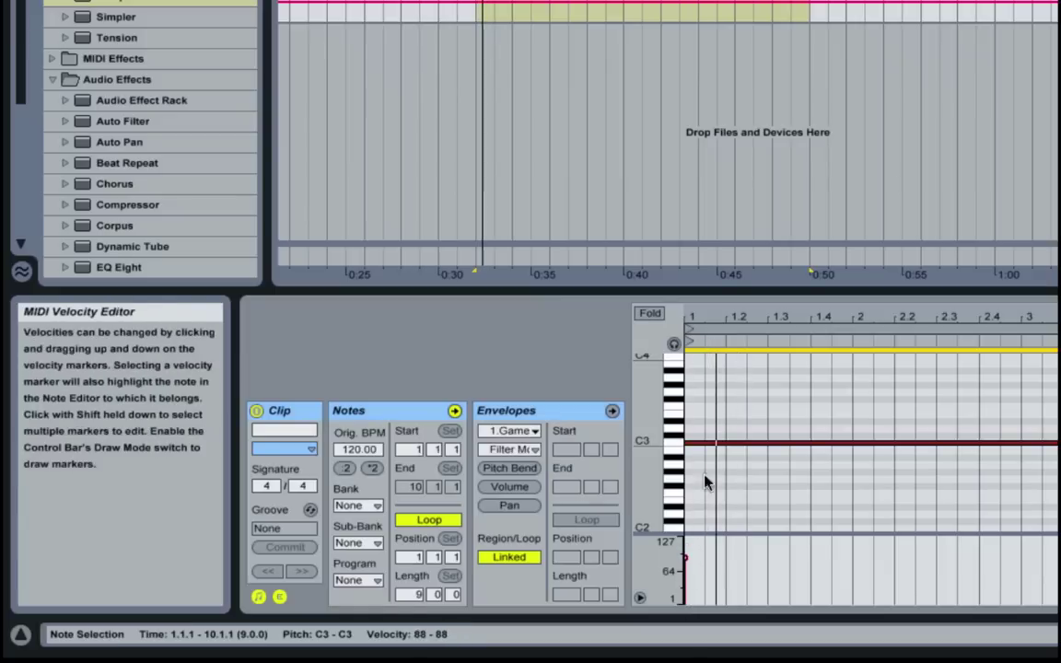
# Route the Sampler's Velocity to Volume as Destination A with an amount of 89.55.
pyautogui.doubleClick(1057, 7)
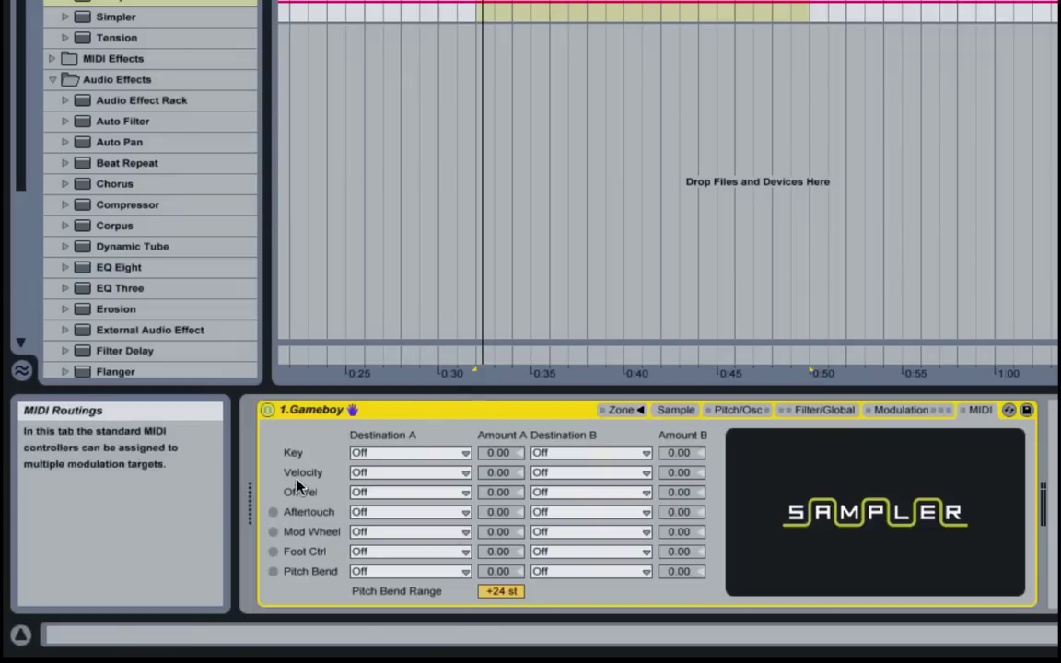
pyautogui.click(382, 473)
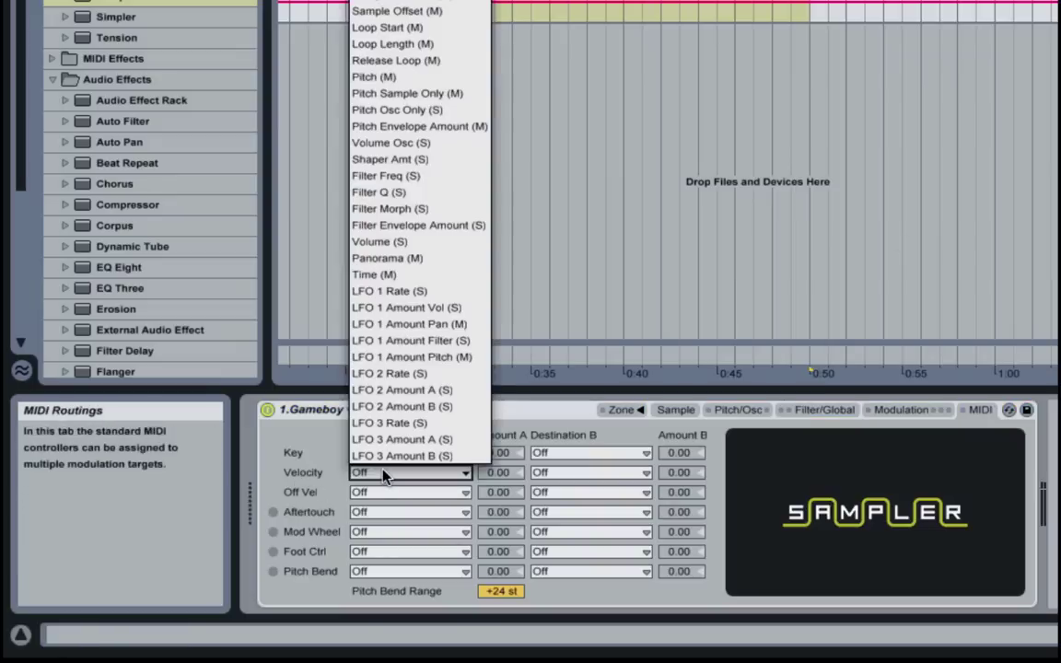
pyautogui.click(397, 241)
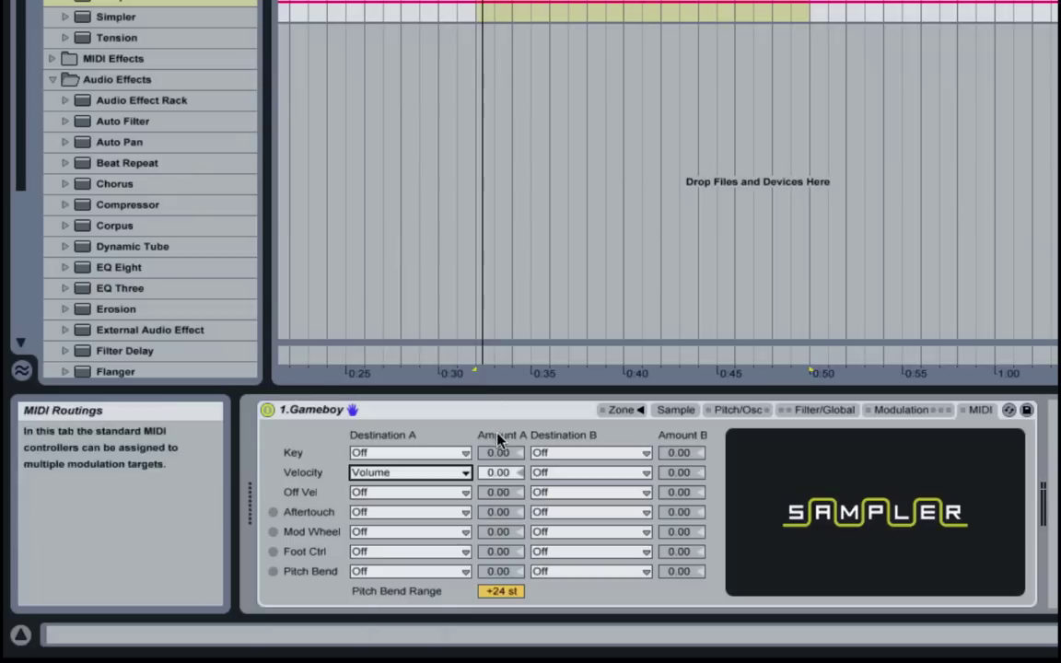
pyautogui.moveTo(497, 470); pyautogui.dragTo(496, 472)
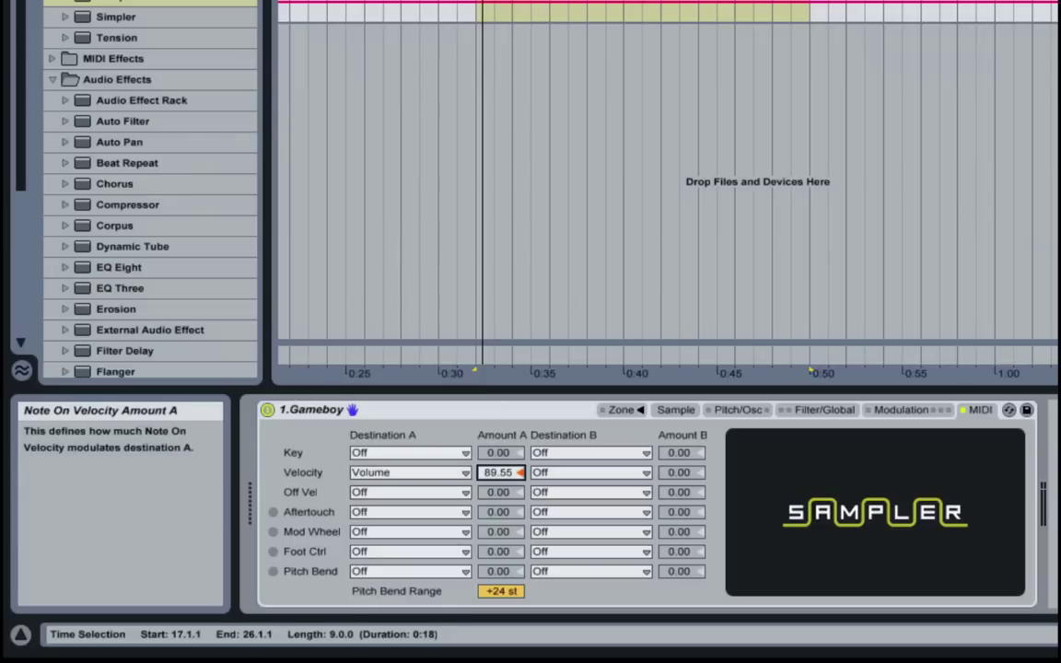
# Raise the C3 note's velocity to 106 in the MIDI clip and play it back.
pyautogui.hotkey('shift', 'Tab')
pyautogui.moveTo(680, 553)
pyautogui.mouseDown()
pyautogui.moveTo(686, 599)
pyautogui.moveTo(685, 551)
pyautogui.mouseUp()
pyautogui.click(689, 593)
pyautogui.press('space')
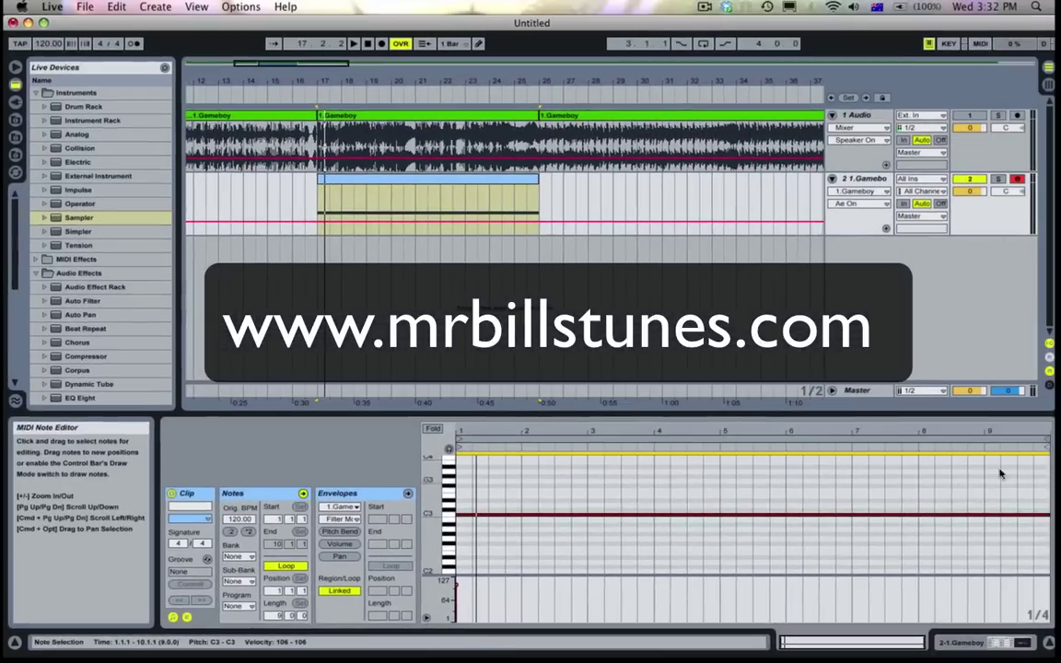
# Shorten the C3 note to a tiny note at the clip's start and duplicate it repeatedly across the first bar.
pyautogui.moveTo(1049, 518); pyautogui.dragTo(459, 515)
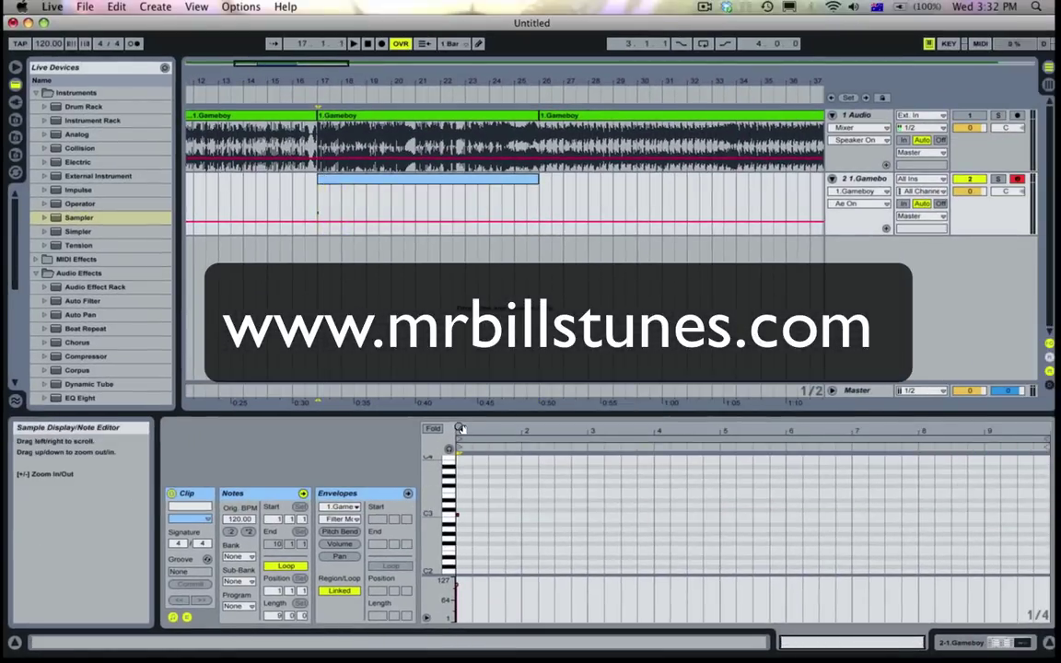
pyautogui.moveTo(461, 430); pyautogui.dragTo(470, 442)
pyautogui.press('super+d')
pyautogui.press('super+d')
pyautogui.press('super+d')
pyautogui.press('super+d')
pyautogui.press('super+d')
pyautogui.press('super+d')
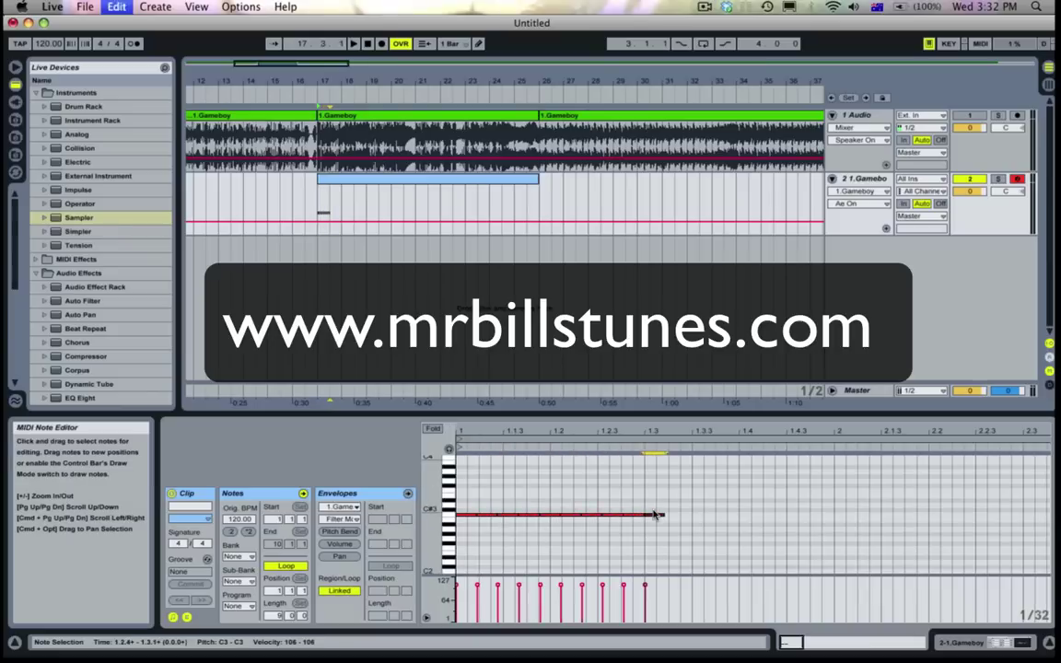
# Ramp the velocities of all the repeated C3 notes down to 28 mid-bar and back up to about 106.
pyautogui.press('super+a')
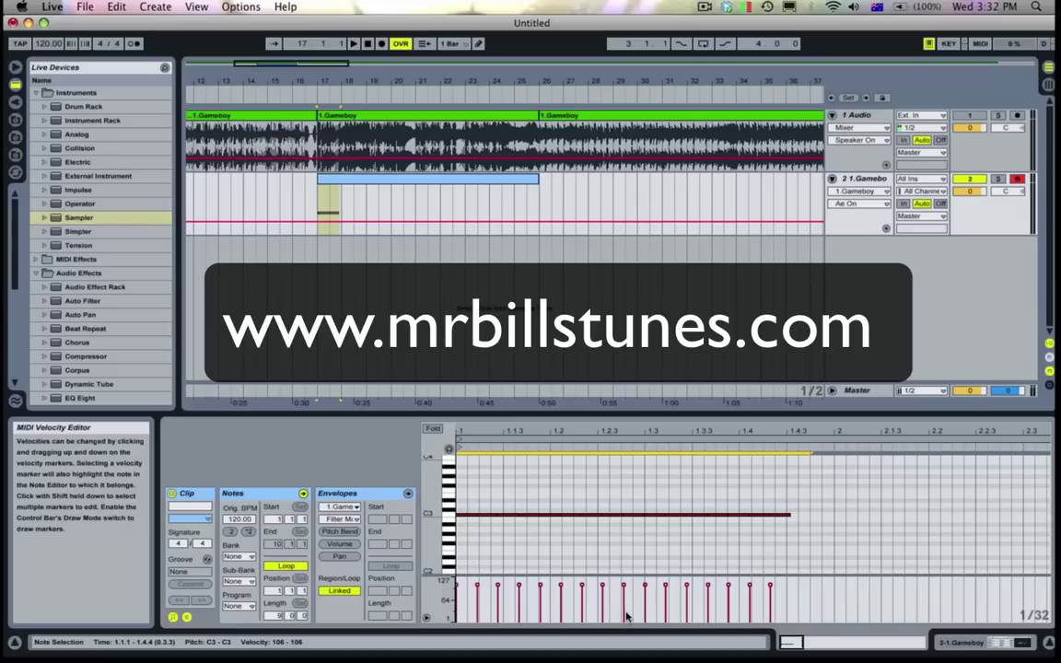
pyautogui.moveTo(459, 586); pyautogui.dragTo(626, 612)
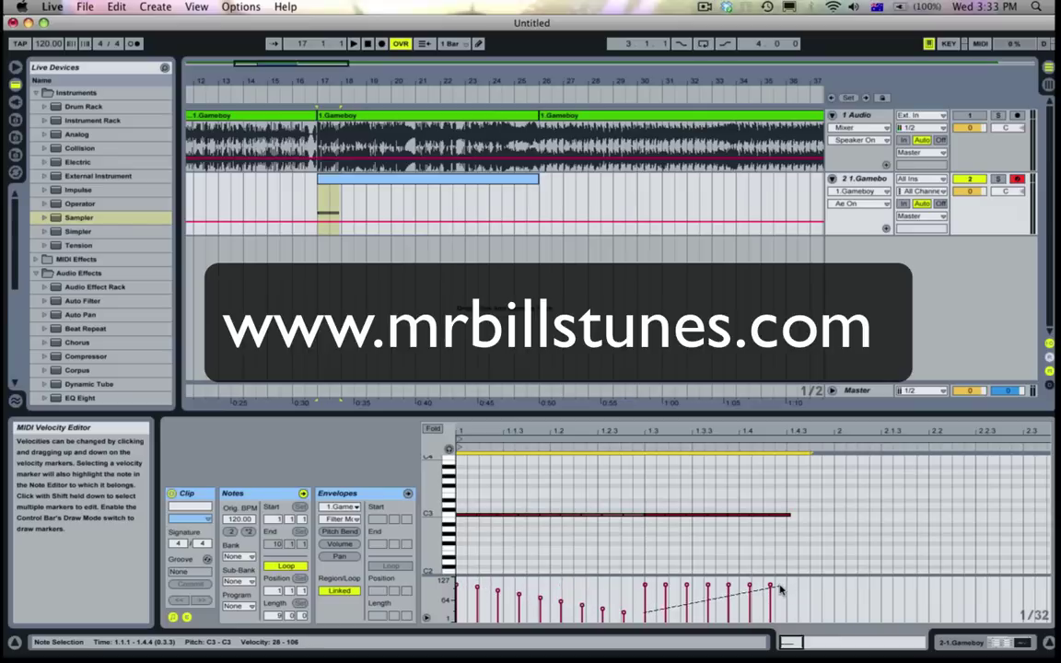
pyautogui.moveTo(776, 590); pyautogui.dragTo(776, 589)
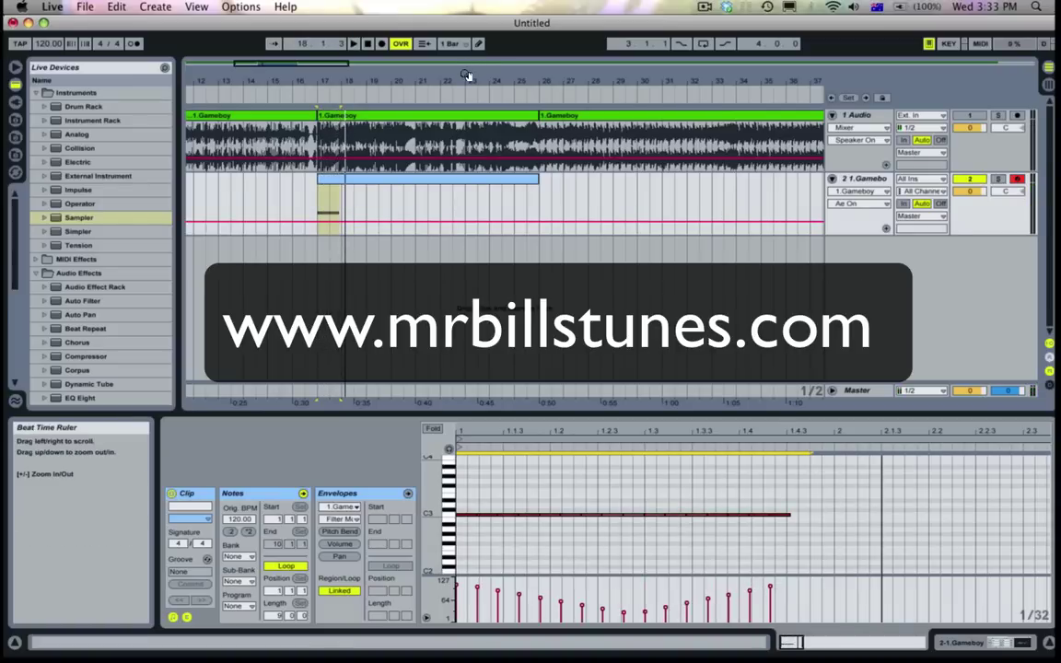
pyautogui.moveTo(467, 76); pyautogui.dragTo(357, 78)
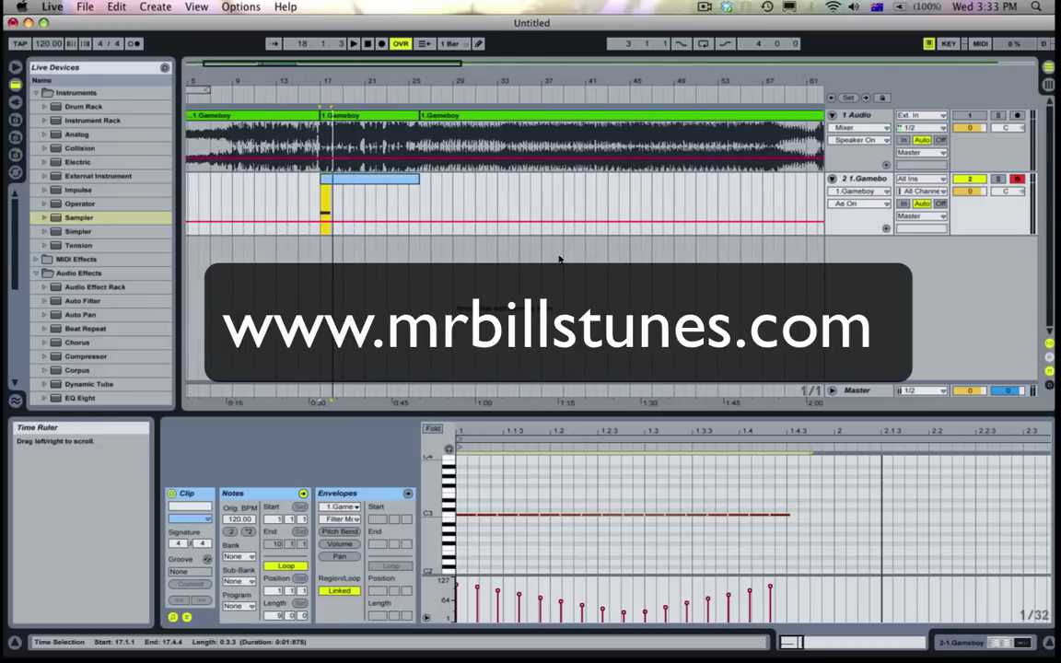